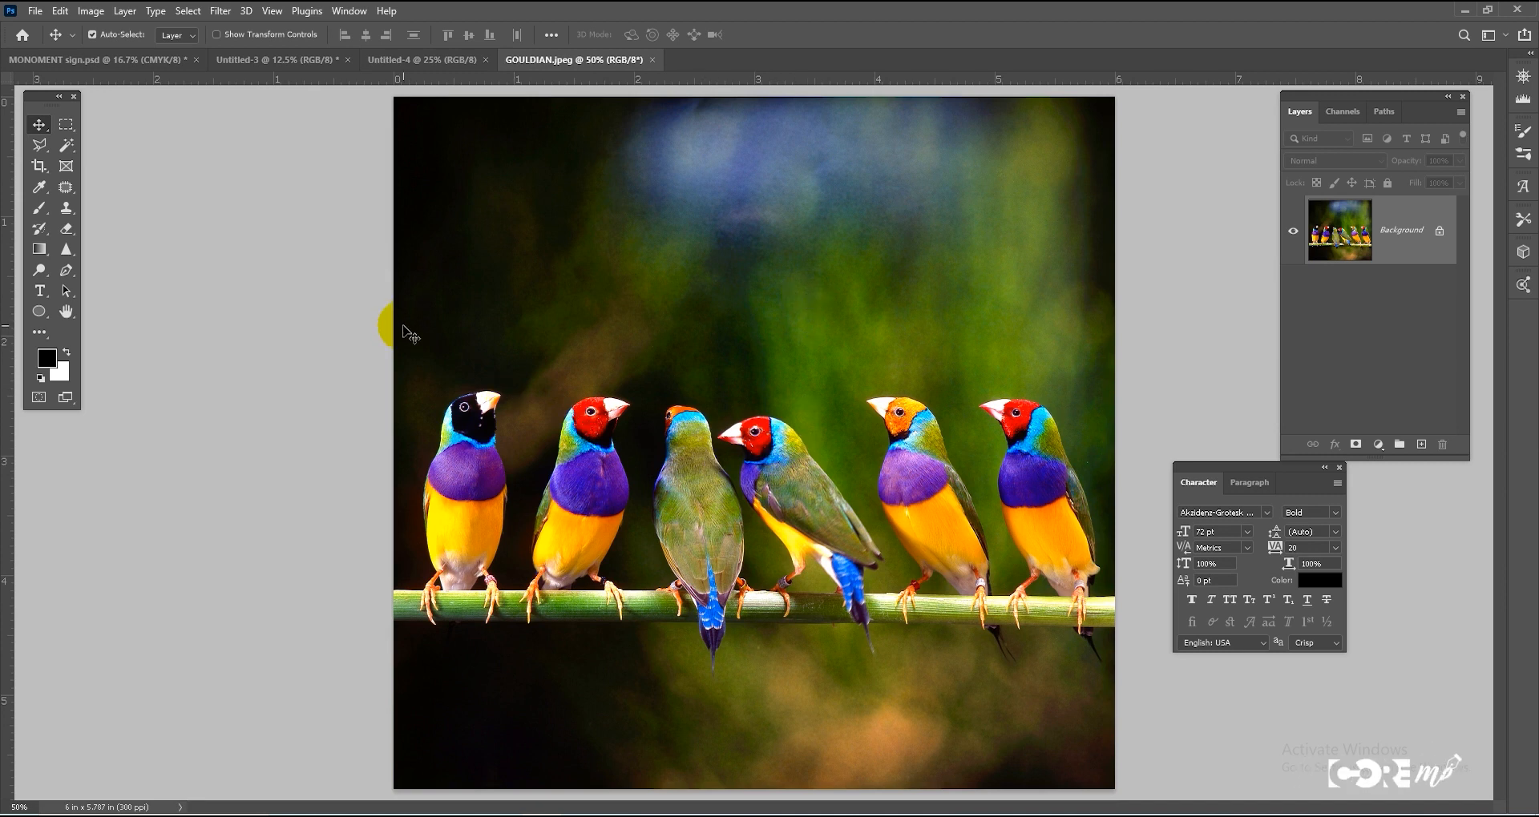
Step: Copy the bird photo from GOULDIAN.jpeg onto the blank Untitled-4 page
key("ctrl+minus")
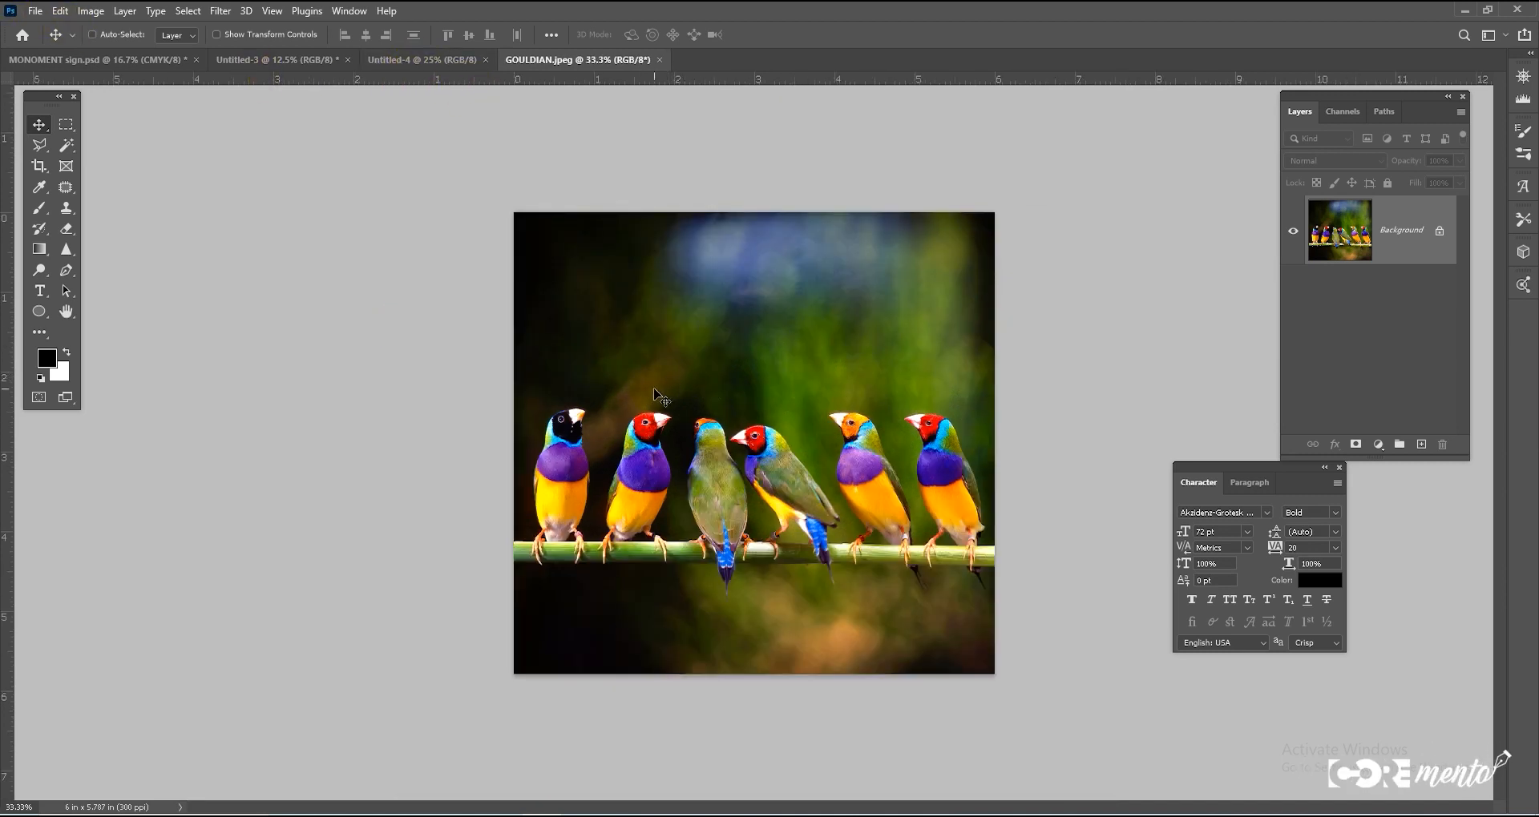
left_click(400, 58)
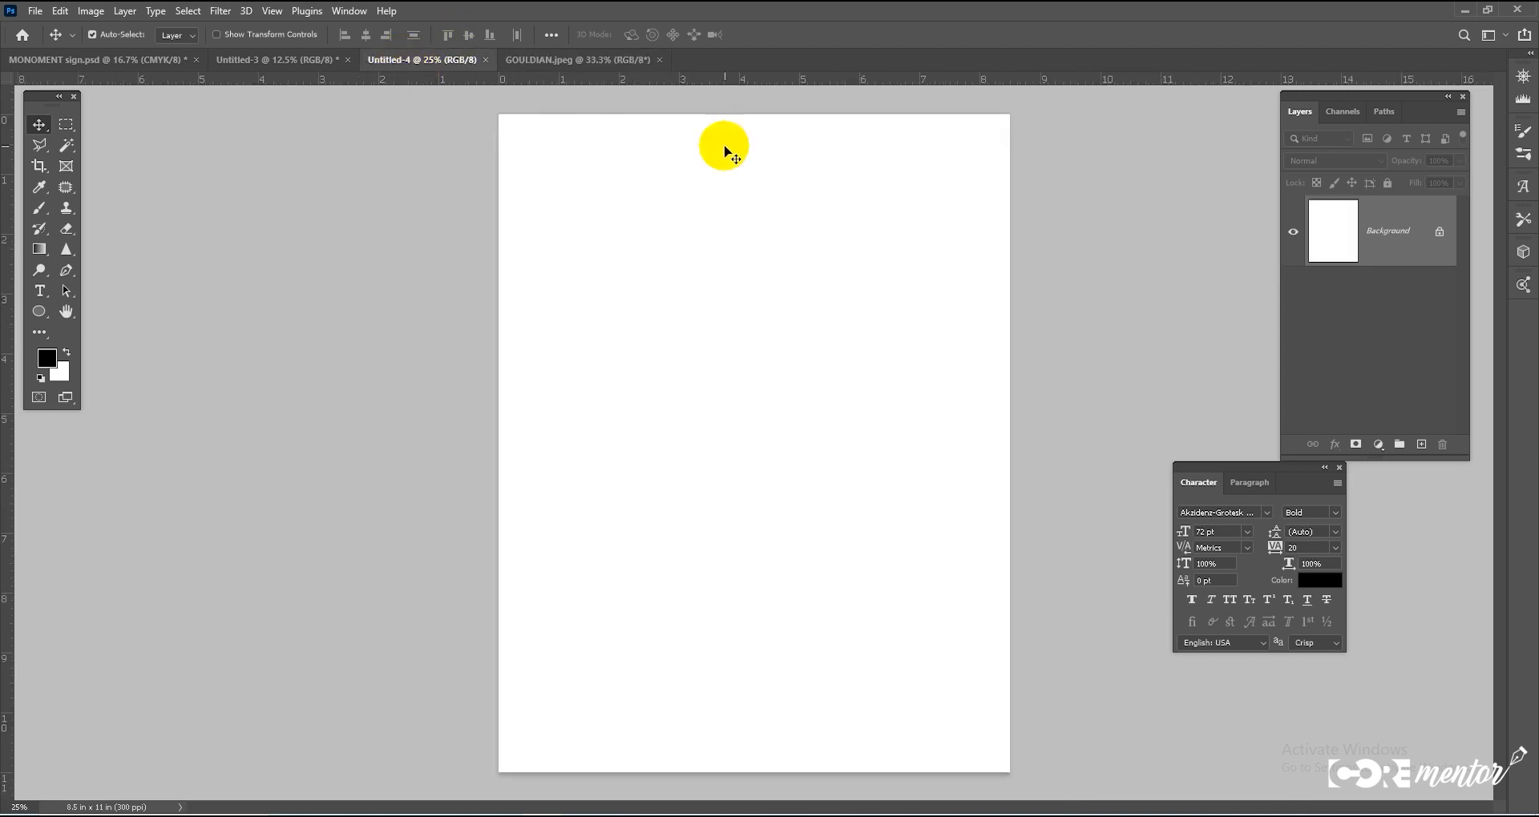
left_click(585, 62)
left_click_drag(796, 467, 762, 339)
Step: Draw an ellipse about 5.57 by 3.03 in below the bird photo and fill it with red
left_click(39, 311)
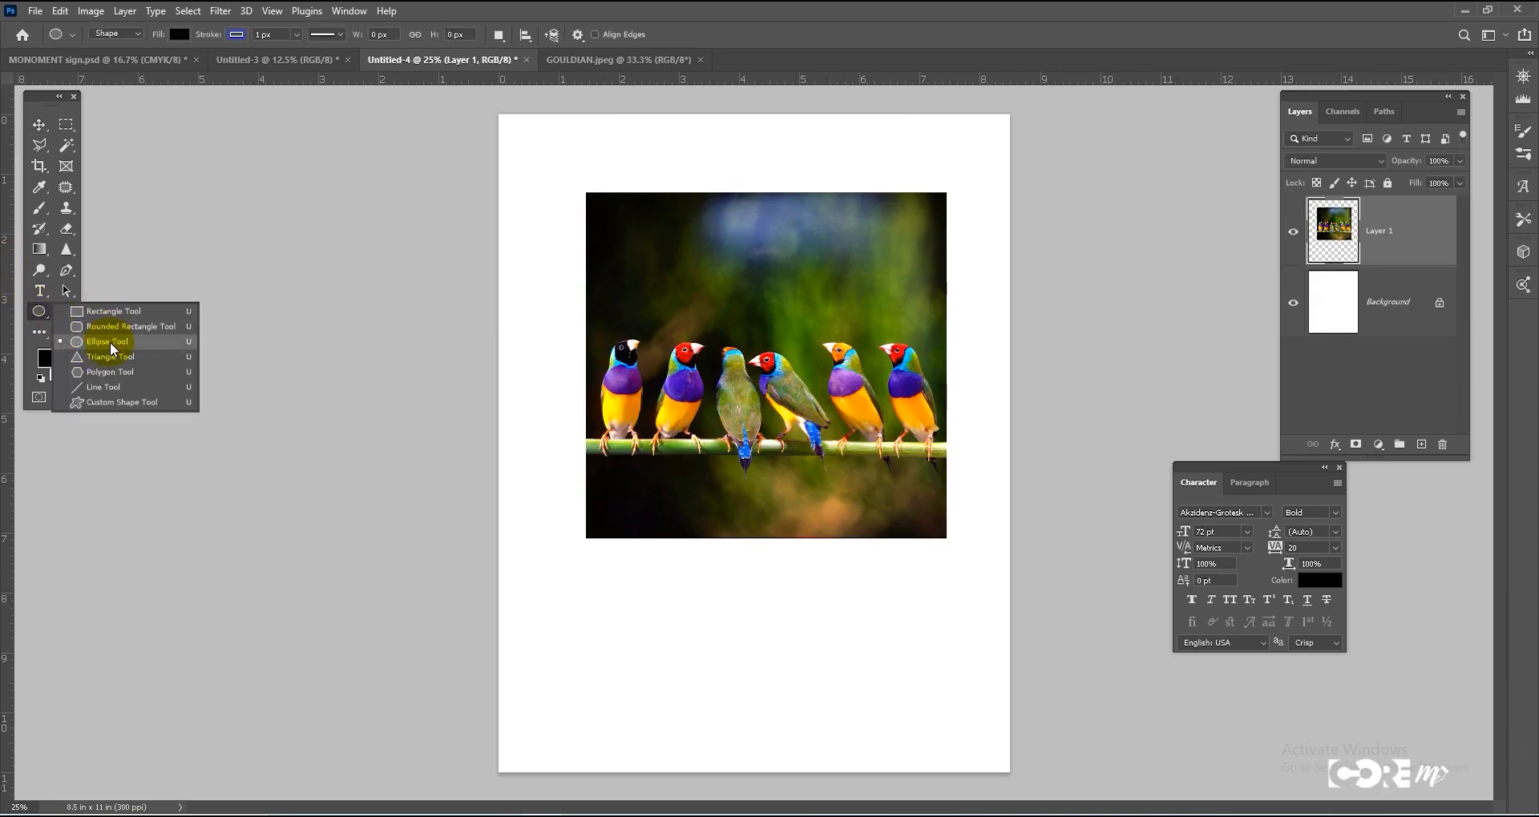
left_click(110, 342)
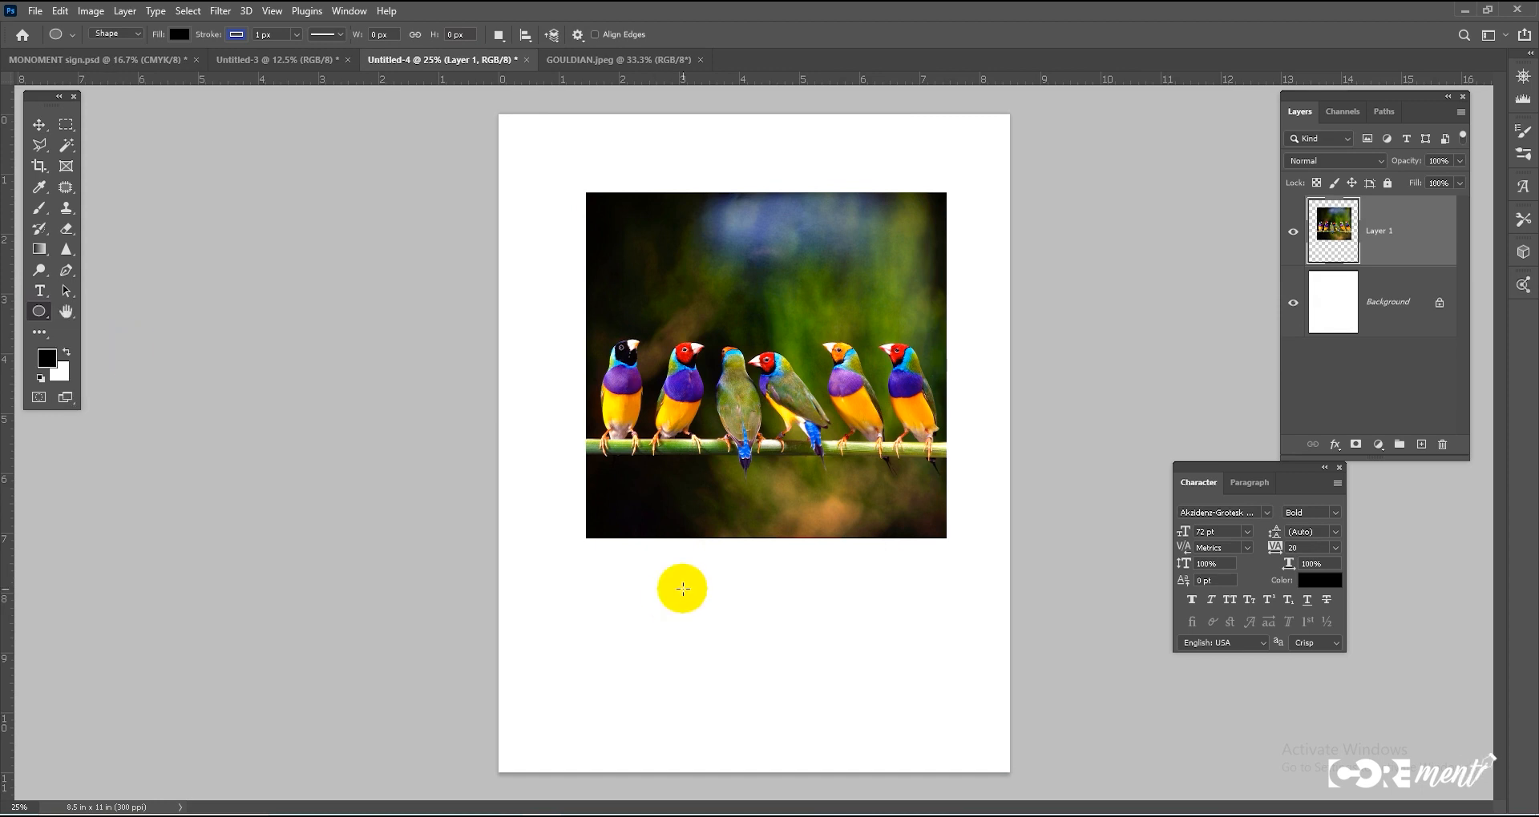
left_click_drag(591, 565, 926, 746)
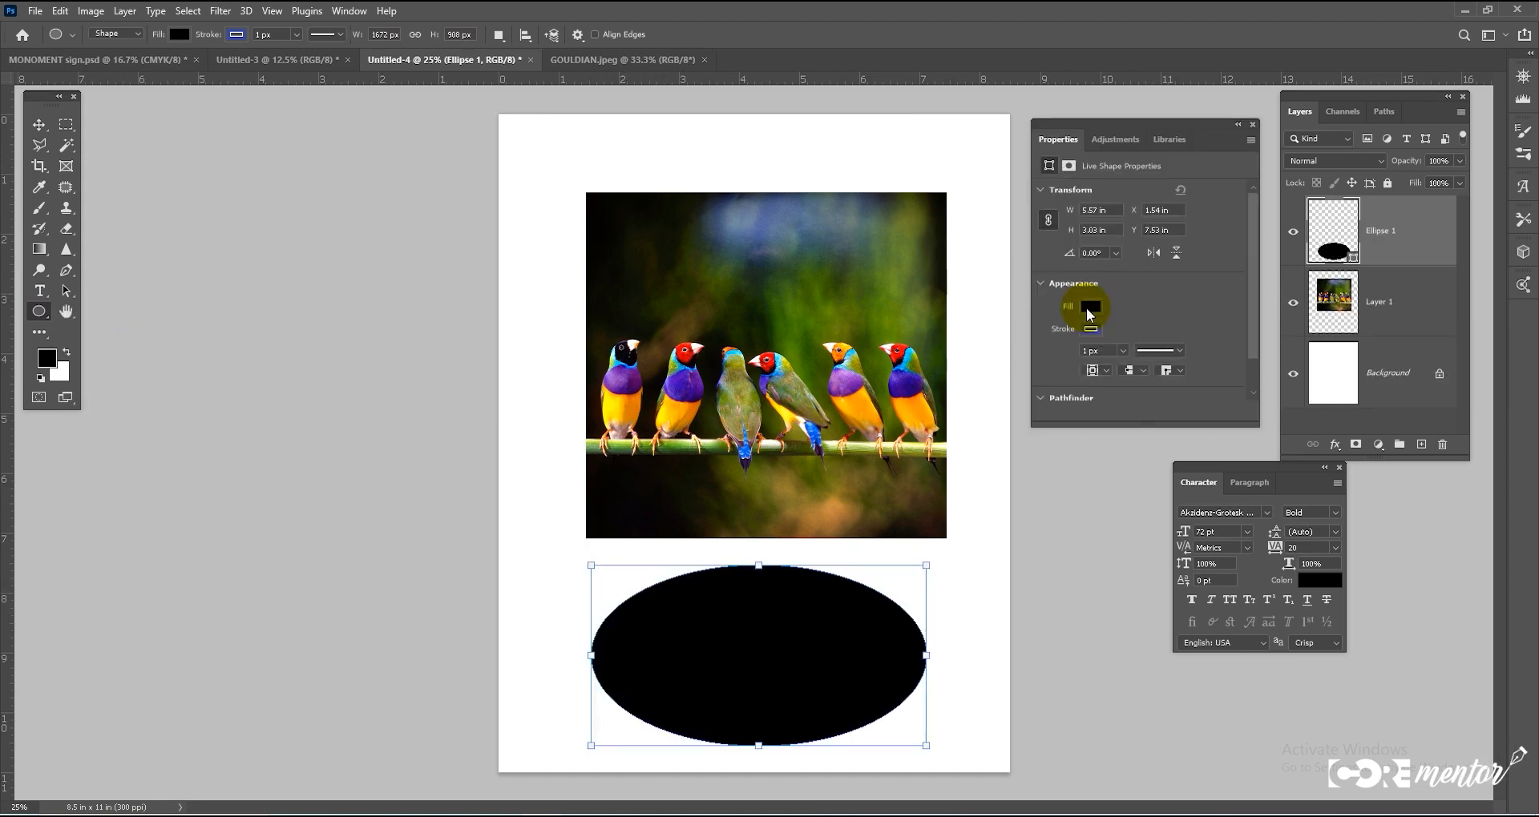
left_click(1089, 306)
left_click(1123, 392)
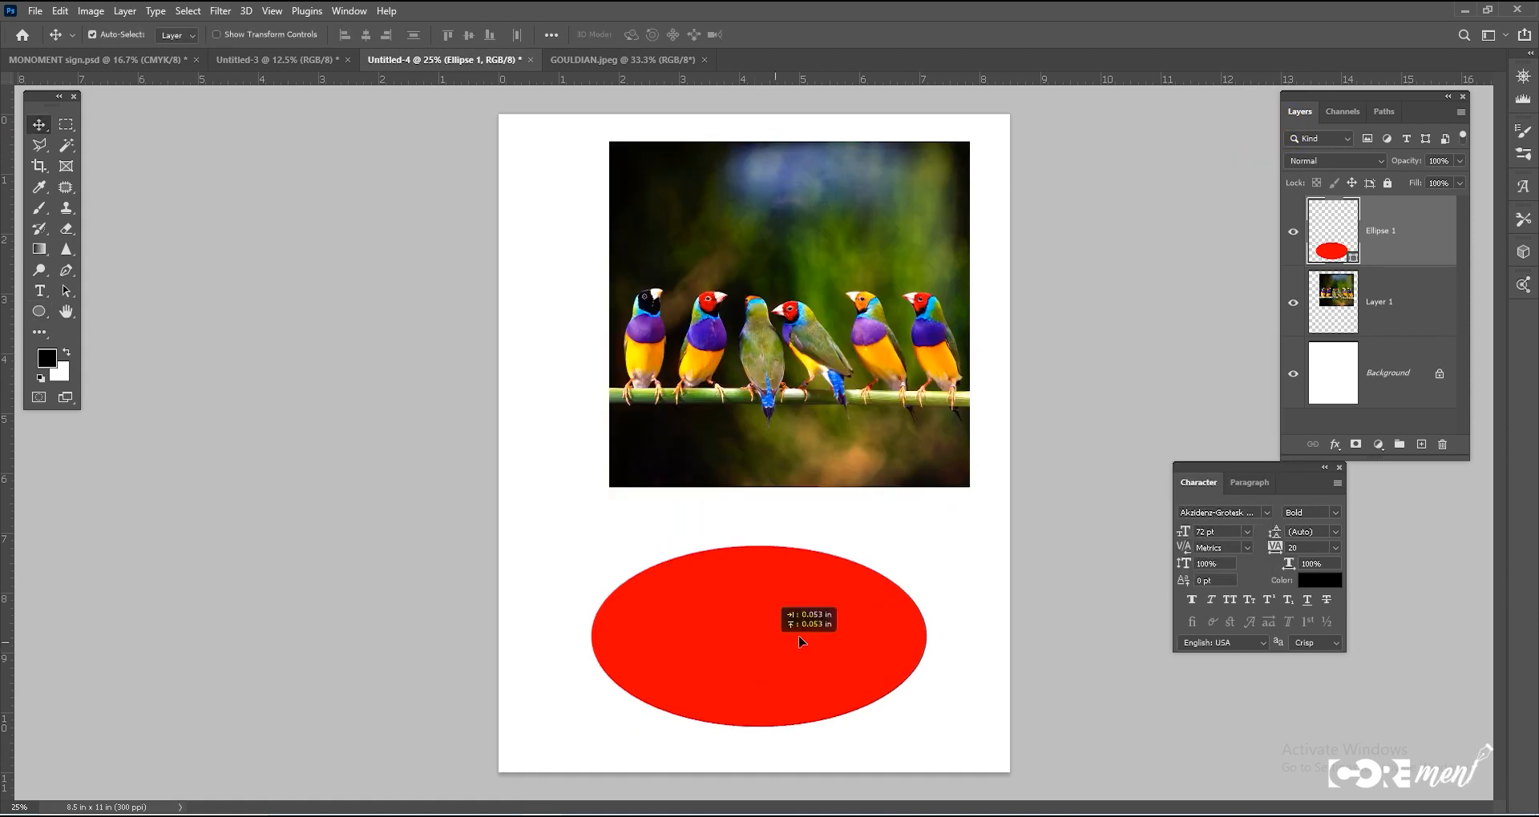
Step: Rearrange the bird photo and the red ellipse on the page so the ellipse lies over the birds
left_click_drag(801, 637, 765, 624)
left_click_drag(811, 363, 871, 365)
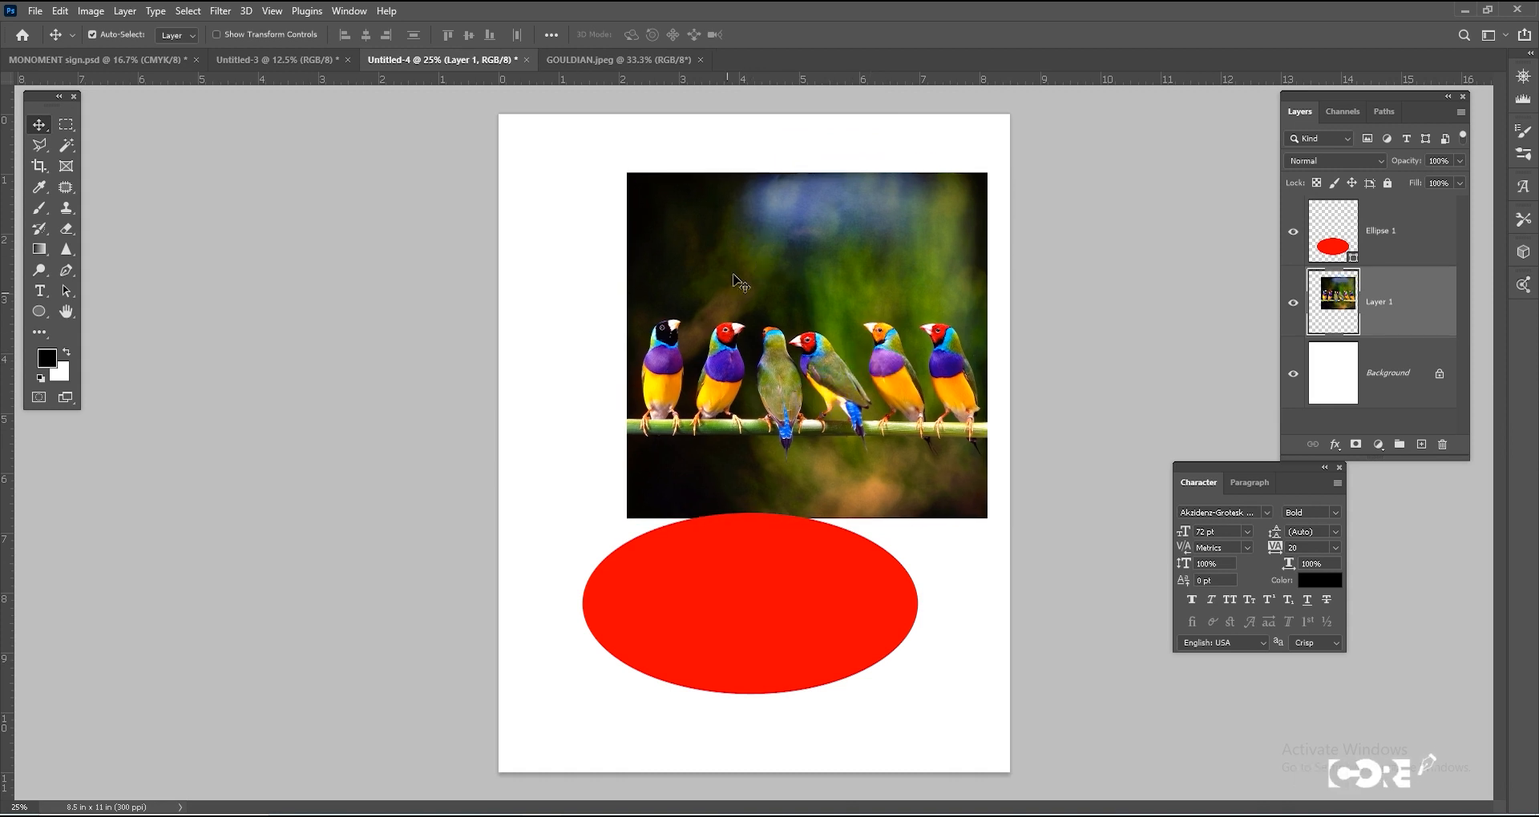
left_click_drag(802, 326, 805, 294)
mouse_move(824, 601)
left_mouse_down()
mouse_move(843, 572)
mouse_move(847, 610)
left_mouse_up()
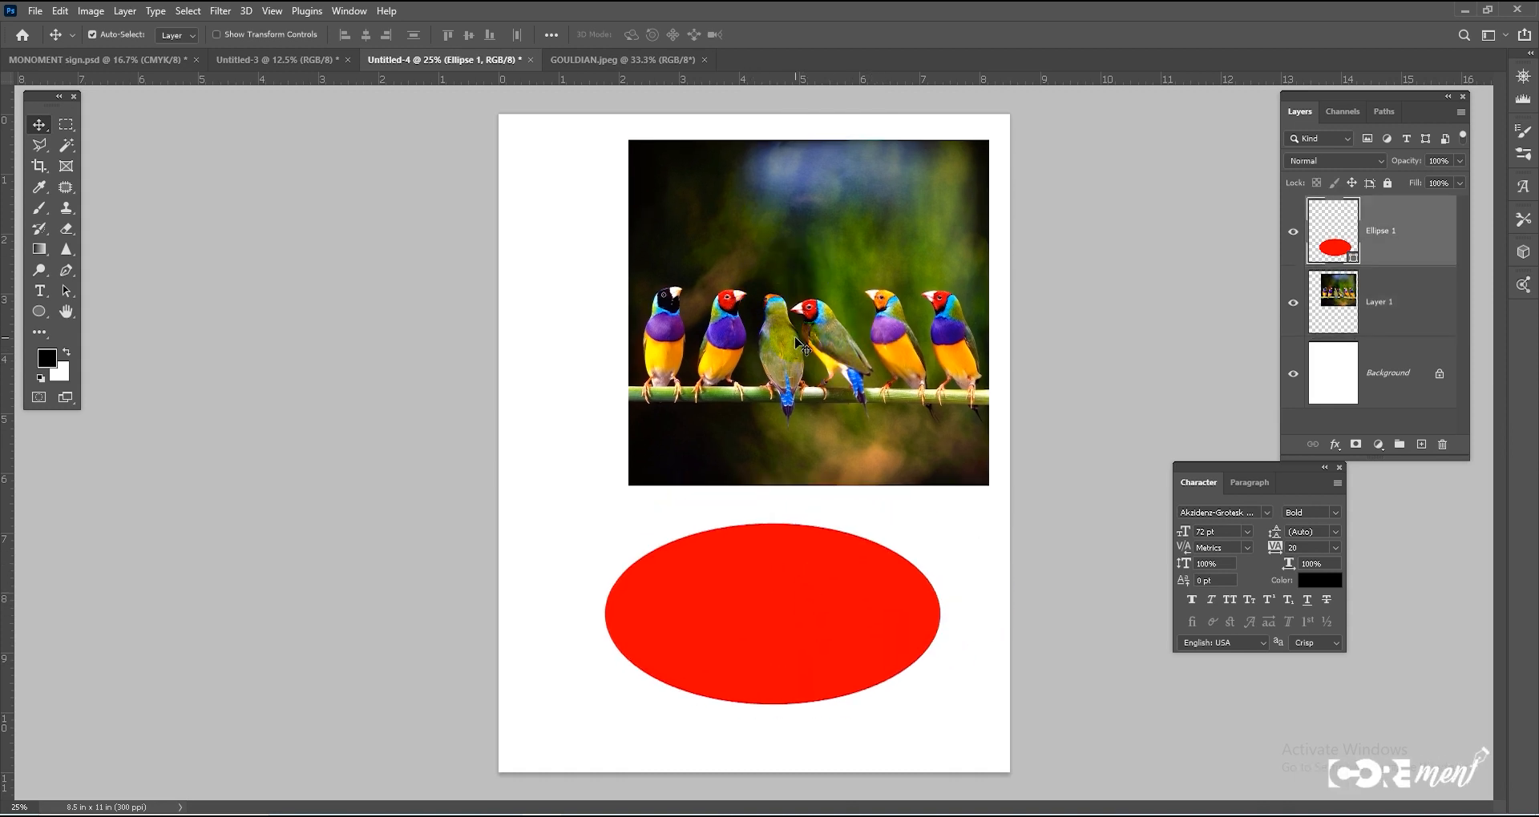
left_click(817, 340)
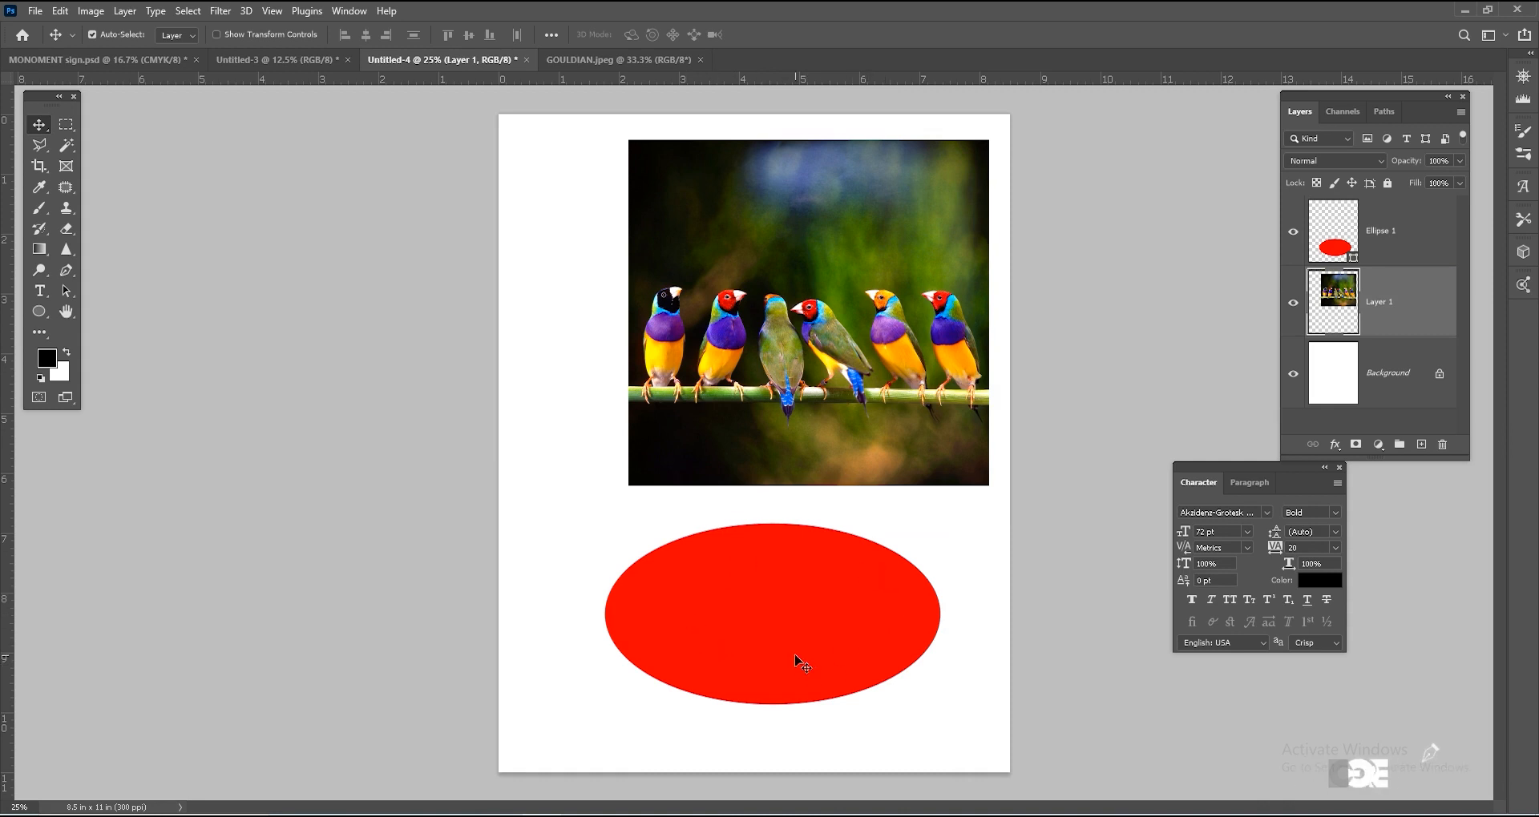
left_click_drag(841, 337, 821, 360)
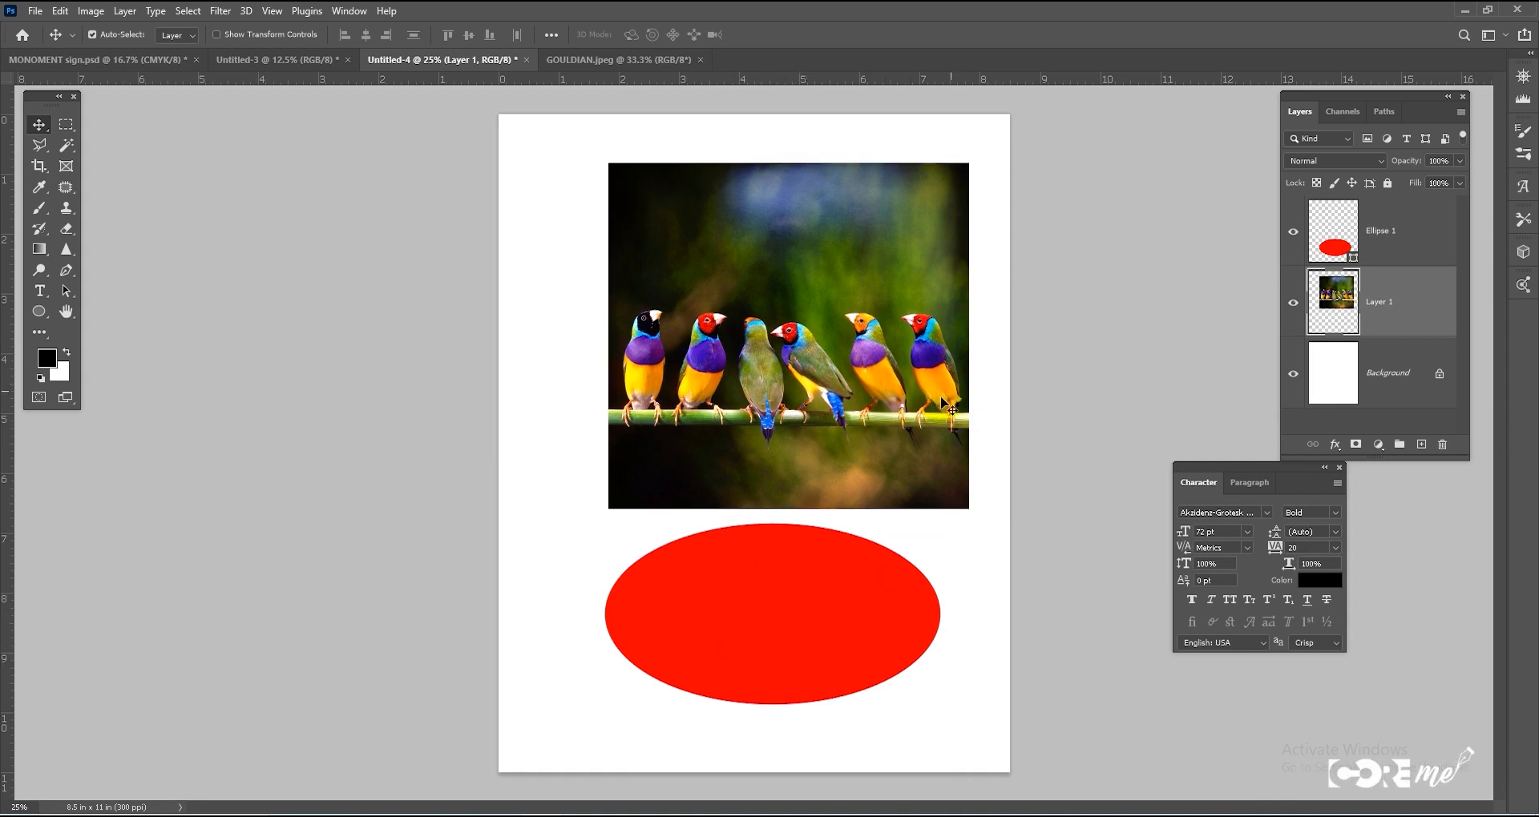
left_click_drag(815, 611, 836, 383)
Step: Move the bird photo's layer above the Ellipse 1 layer in the stacking order
left_click(1397, 304)
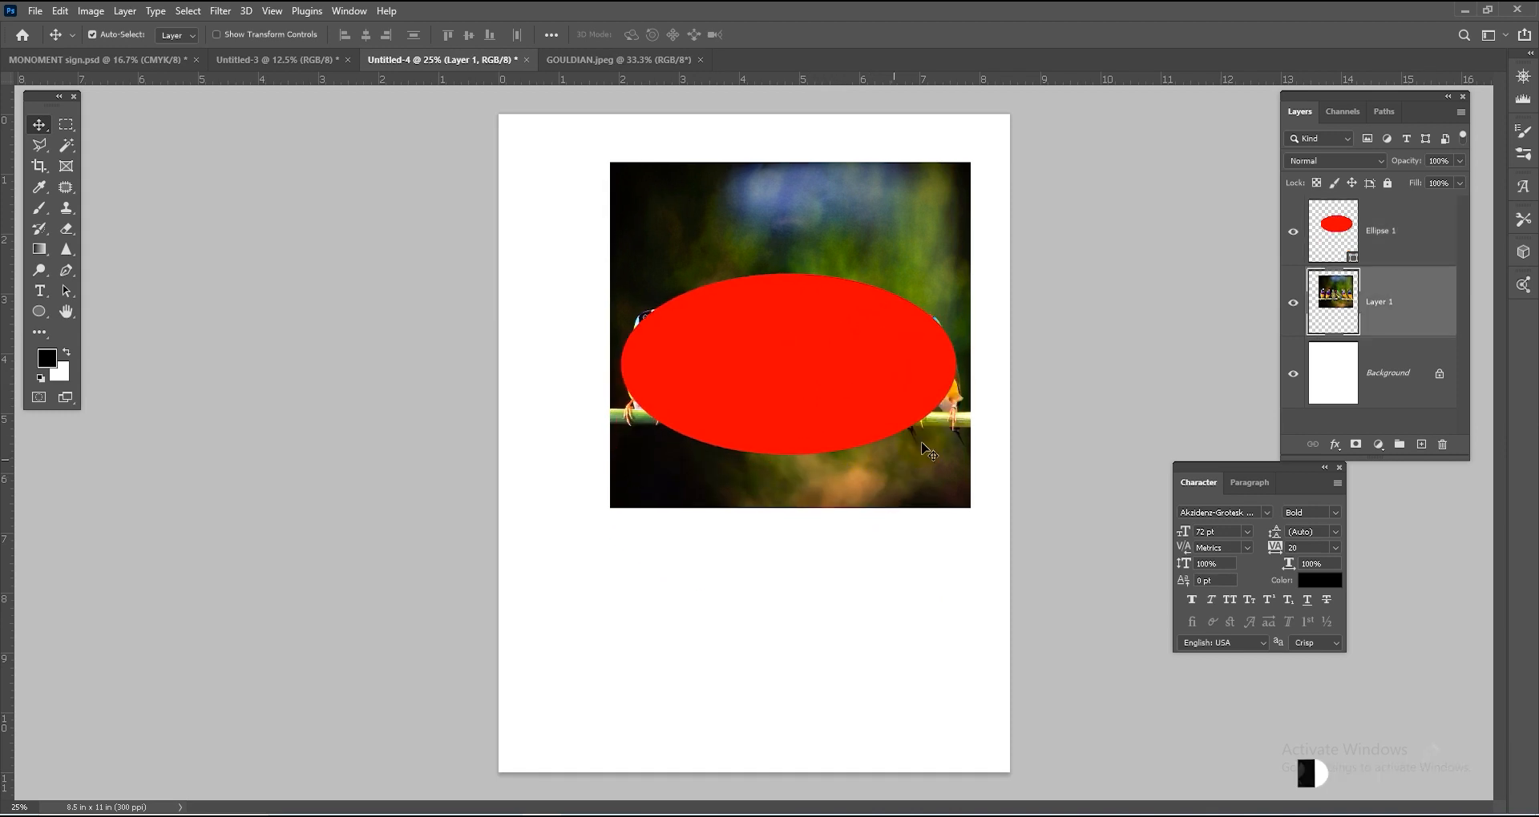
left_click_drag(1397, 309, 1379, 241)
left_click(1390, 245)
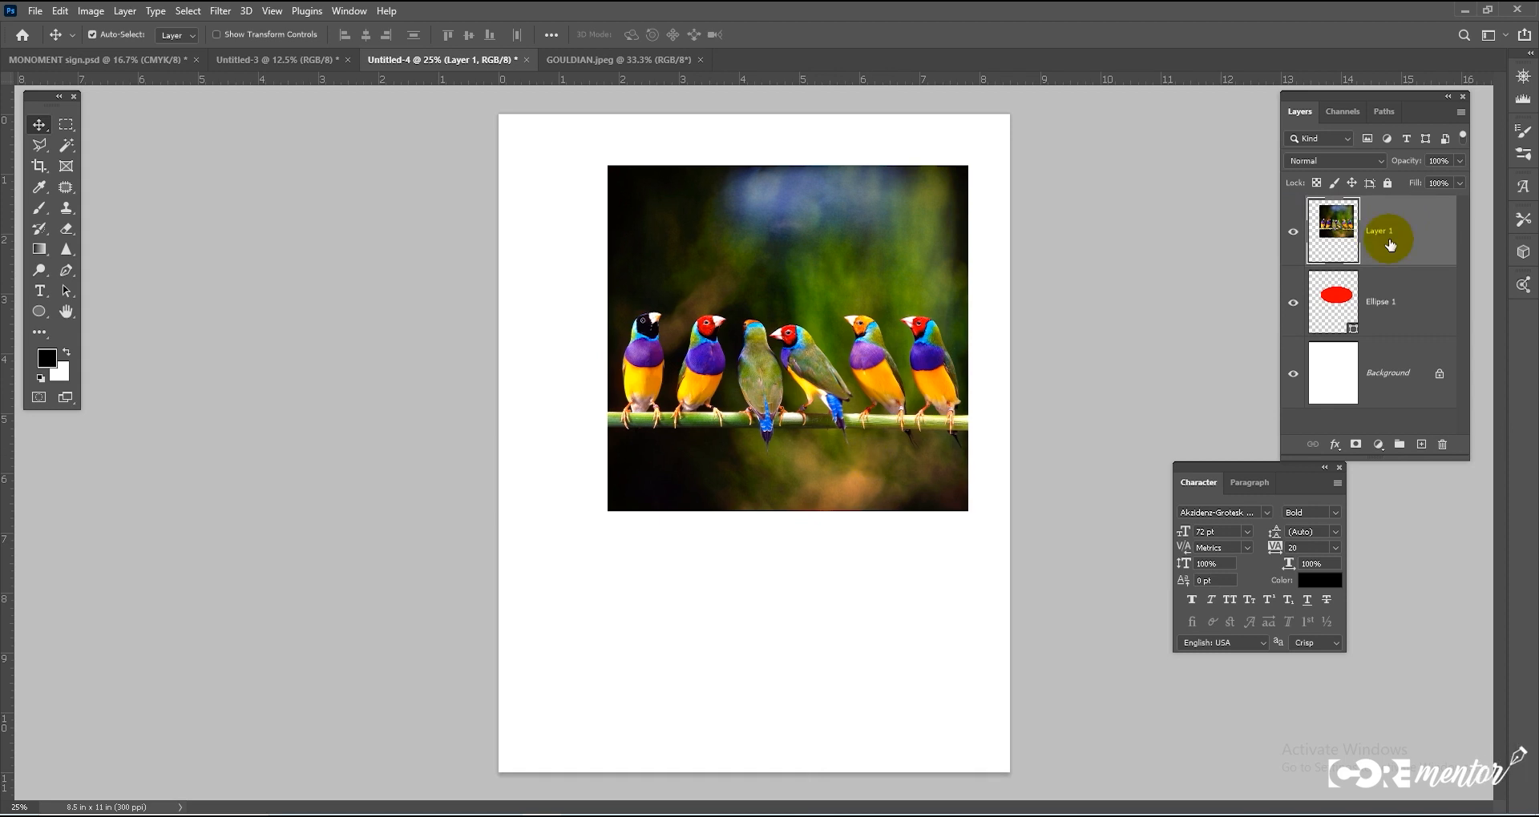
Step: Clip the bird photo to the ellipse, try shifting it inside the shape, and release the clipping mask
right_click(1395, 234)
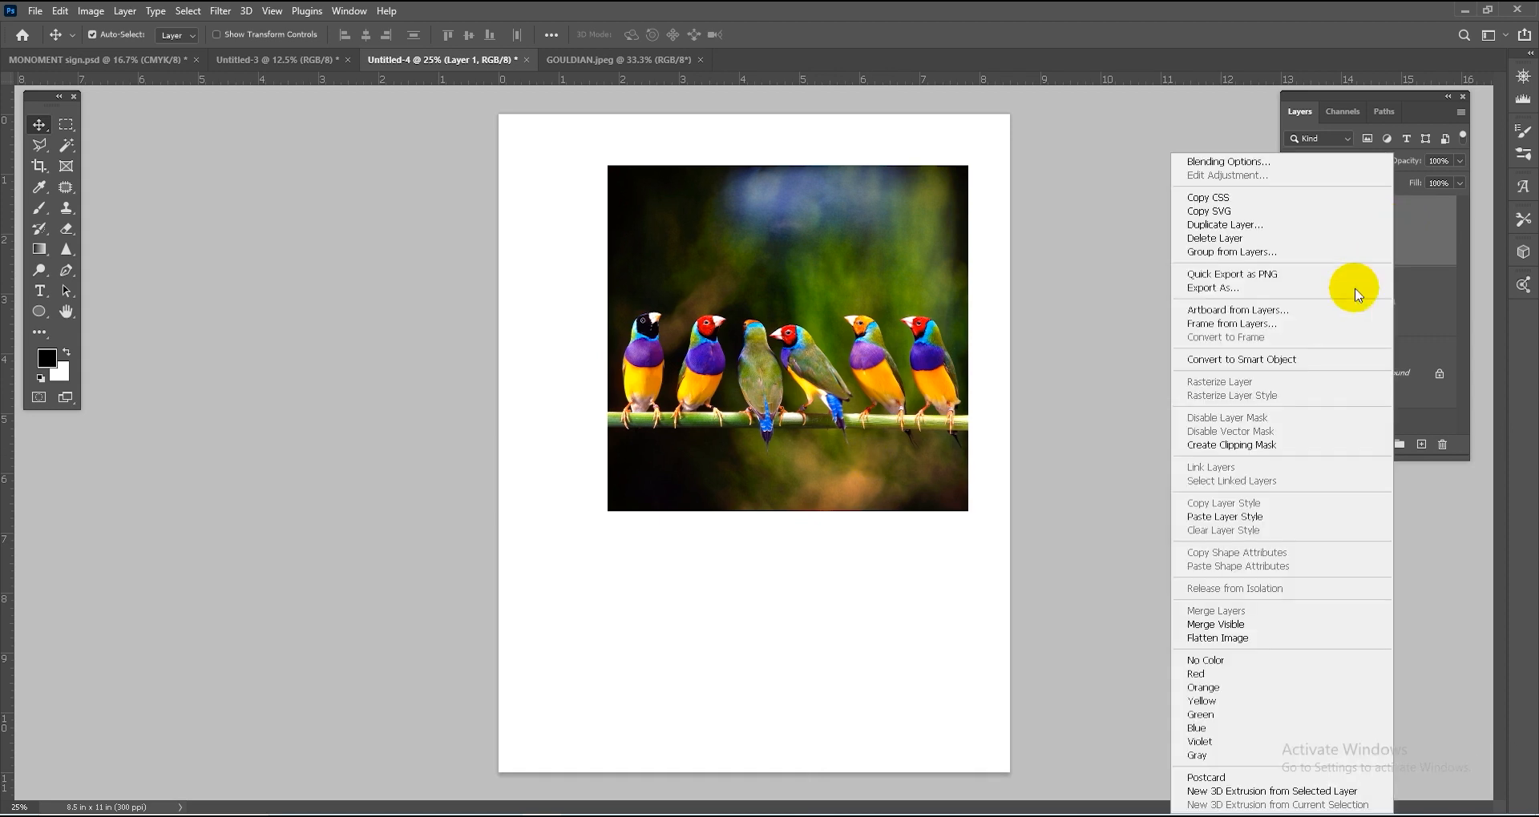
left_click(1252, 446)
left_click_drag(812, 379, 843, 418)
key("ctrl+alt+g")
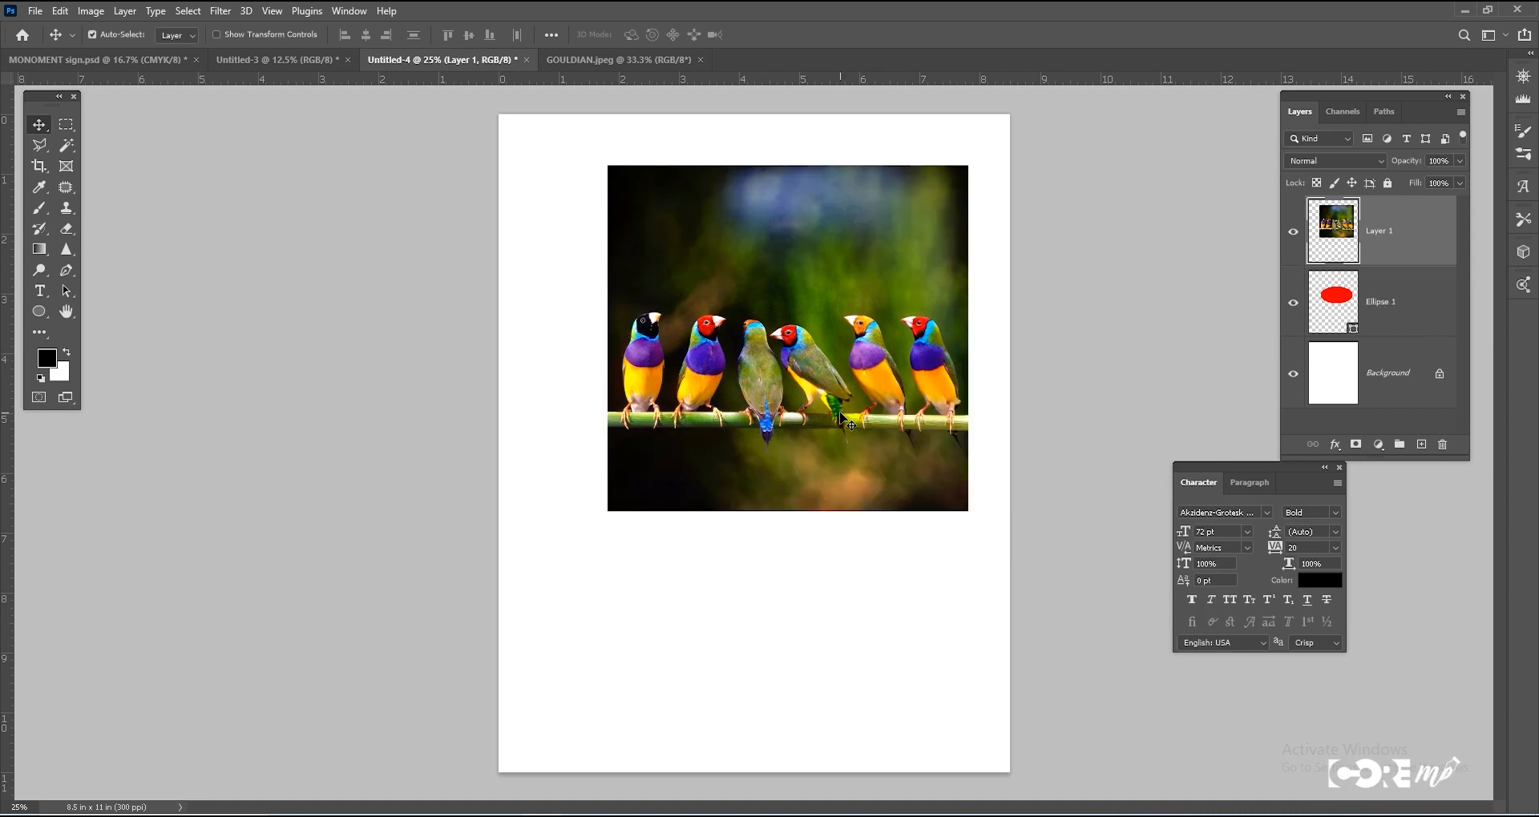
Step: Reselect Layer 1, apply the clipping mask to the ellipse again, and release it
left_click(1397, 294)
left_click(1393, 230)
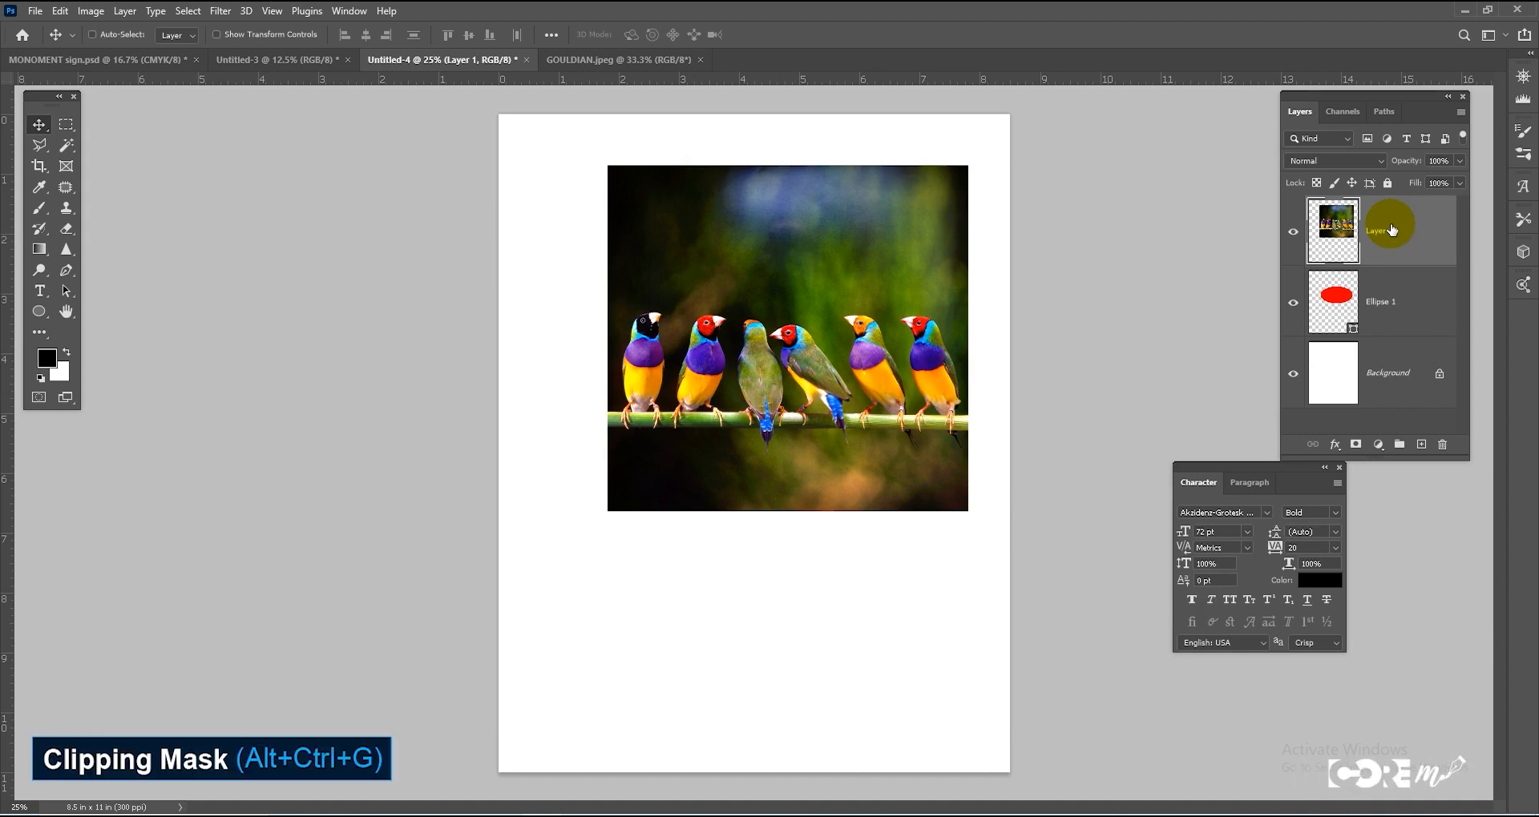
key("ctrl+alt+g")
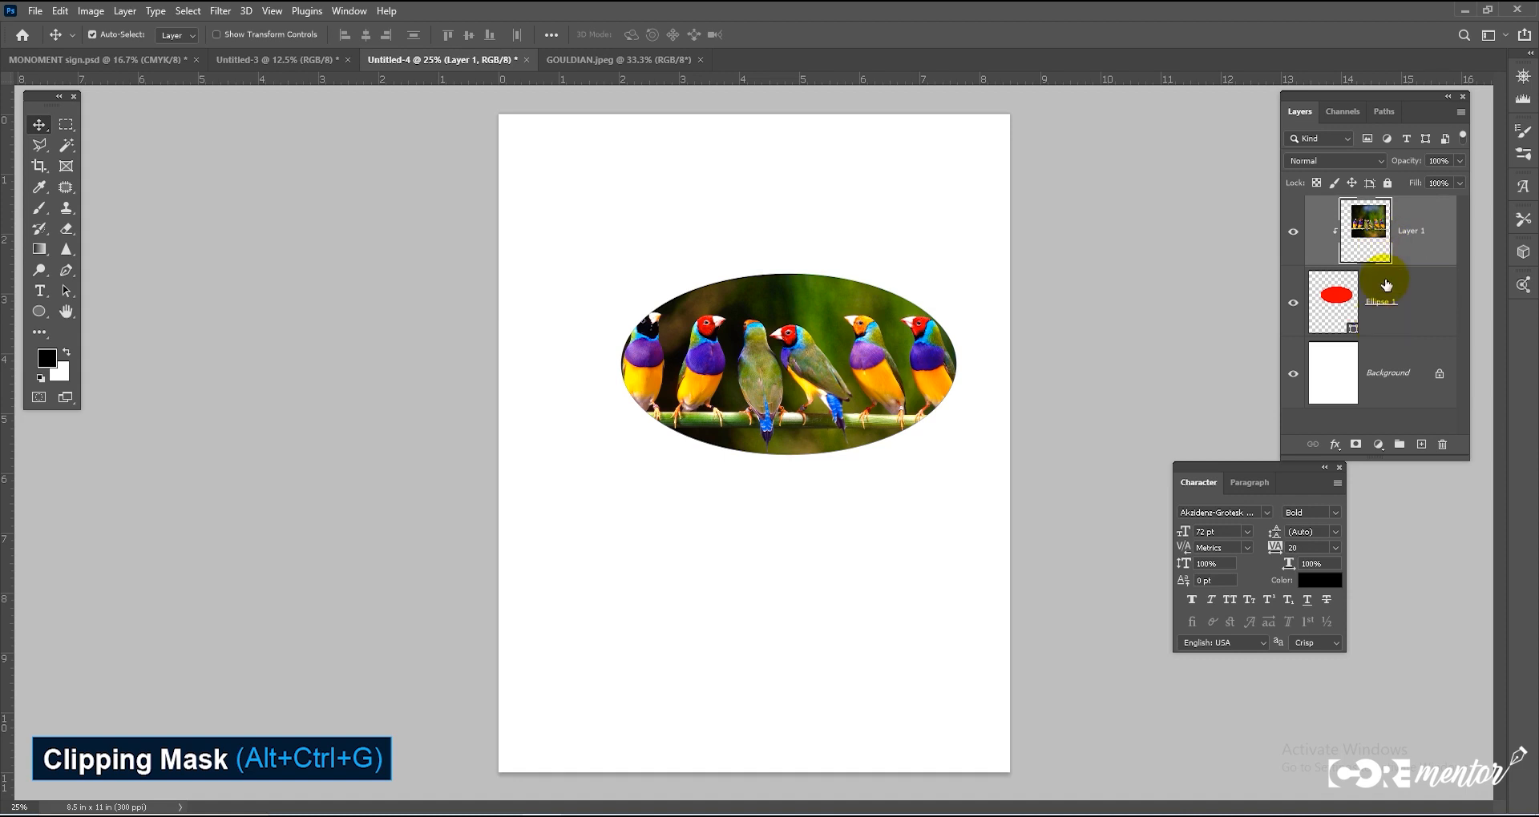
key("ctrl+alt+g")
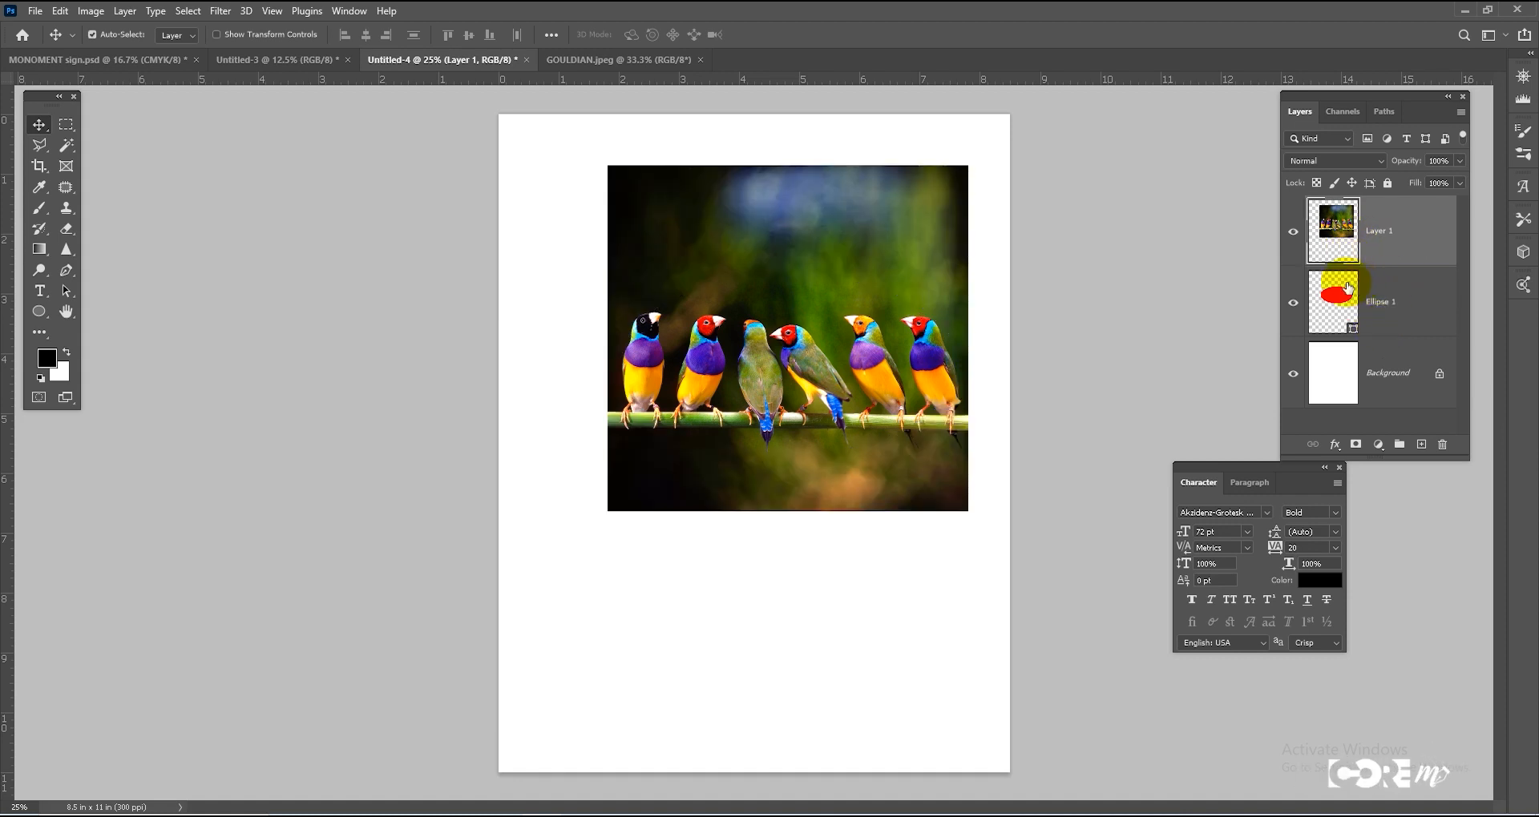
Step: Clip Layer 1 to Ellipse 1, and resize and reposition the bird photo inside the oval
left_click(1386, 263, "alt")
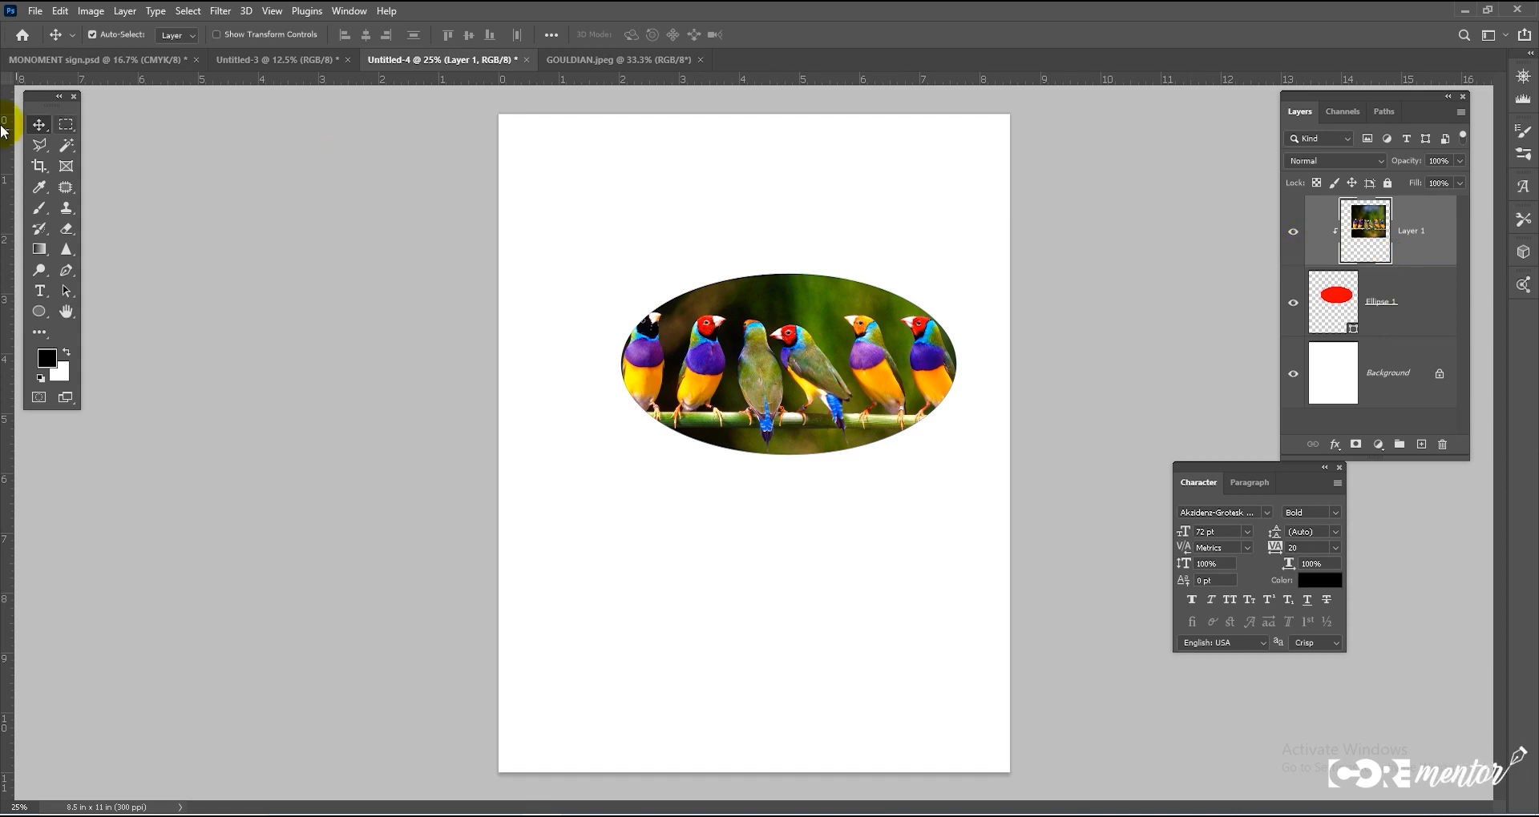
mouse_move(807, 374)
left_mouse_down()
mouse_move(782, 387)
mouse_move(807, 375)
left_mouse_up()
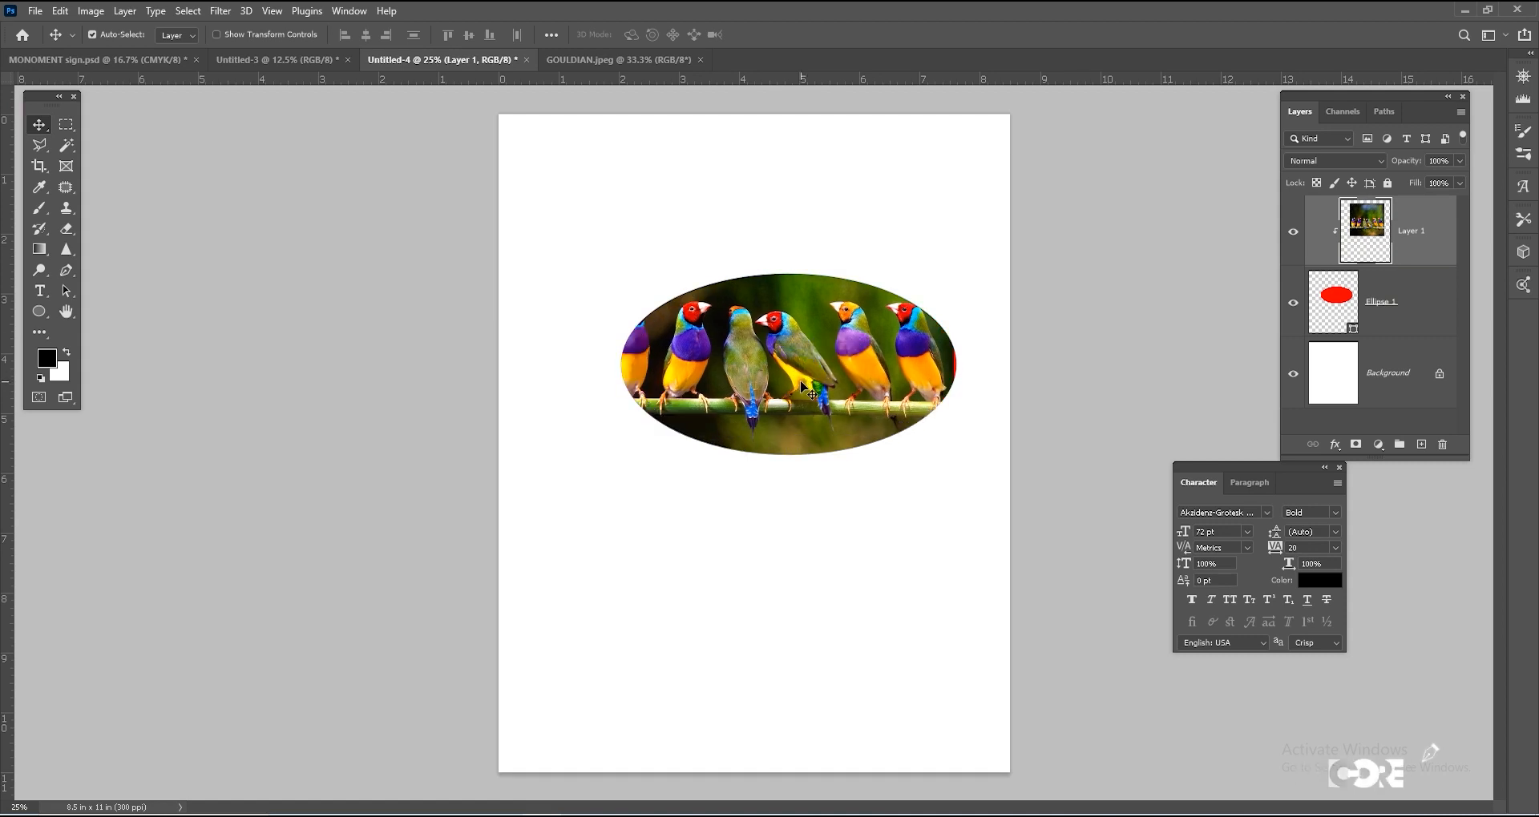
key("ctrl+t")
mouse_move(954, 504)
left_mouse_down()
mouse_move(1017, 577)
mouse_move(962, 505)
mouse_move(992, 483)
mouse_move(1074, 334)
mouse_move(993, 519)
mouse_move(958, 519)
left_mouse_up()
mouse_move(850, 391)
left_mouse_down()
mouse_move(851, 450)
mouse_move(862, 414)
left_mouse_up()
key("Return")
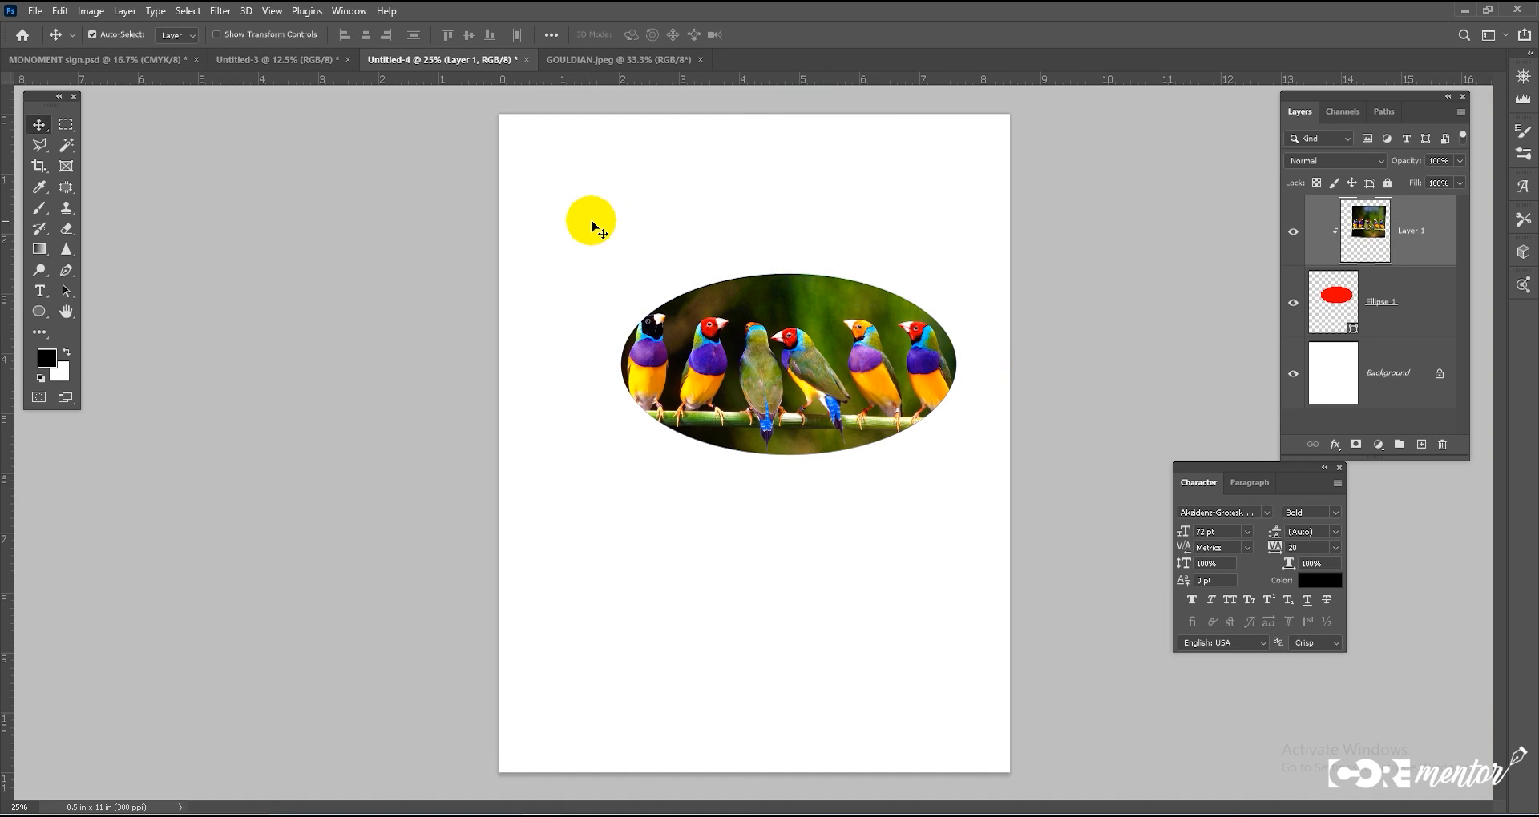
Step: Enlarge the photo and ellipse together to about 131% on the upper page, and adjust the photo's position inside the oval
left_click_drag(598, 224, 1033, 566)
key("ctrl+t")
left_click_drag(855, 381, 818, 316)
key("Return")
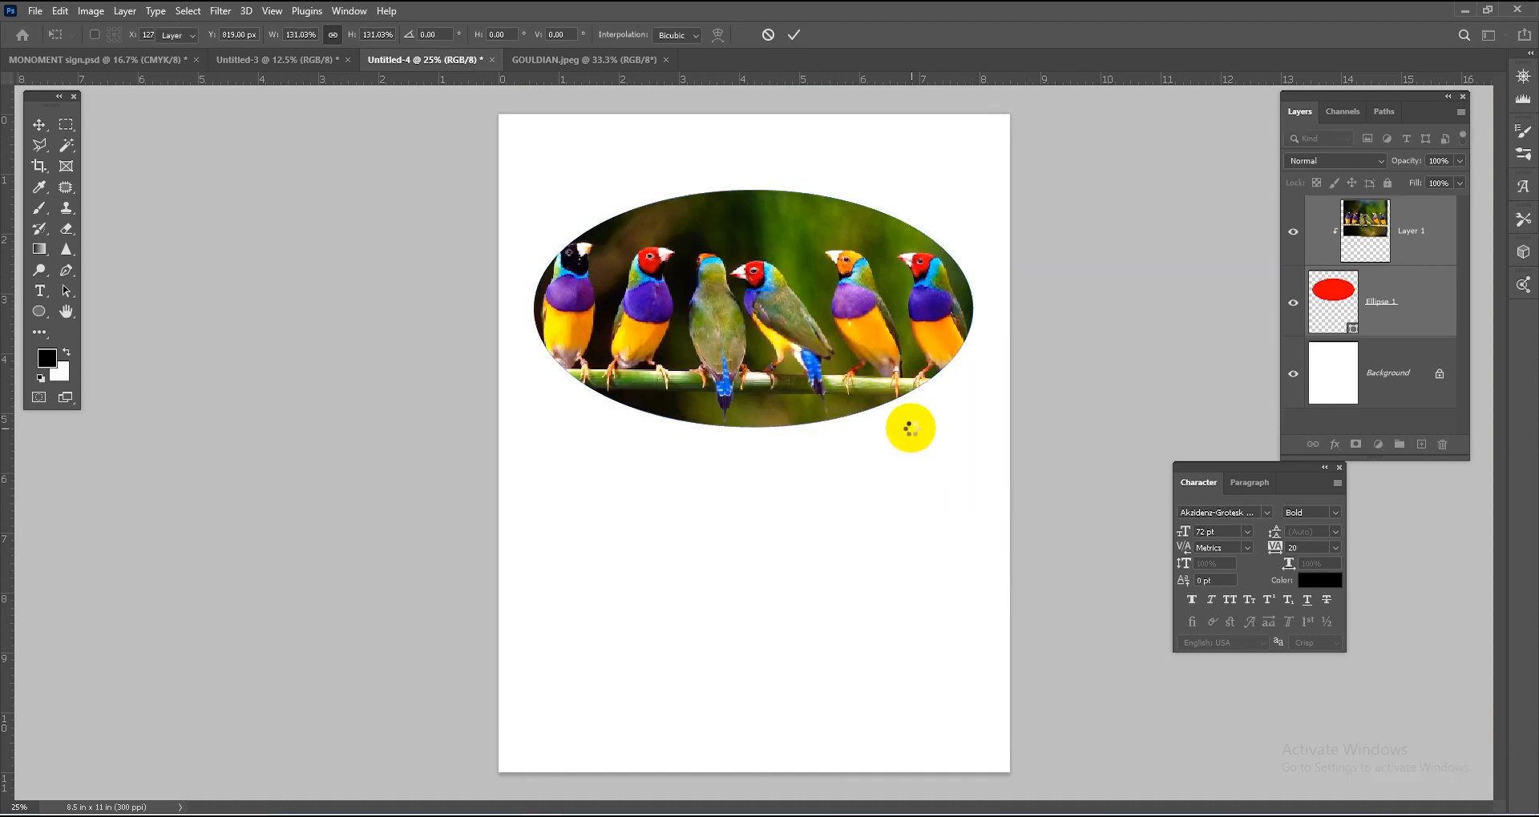
left_click_drag(774, 322, 708, 387)
left_click(1418, 222)
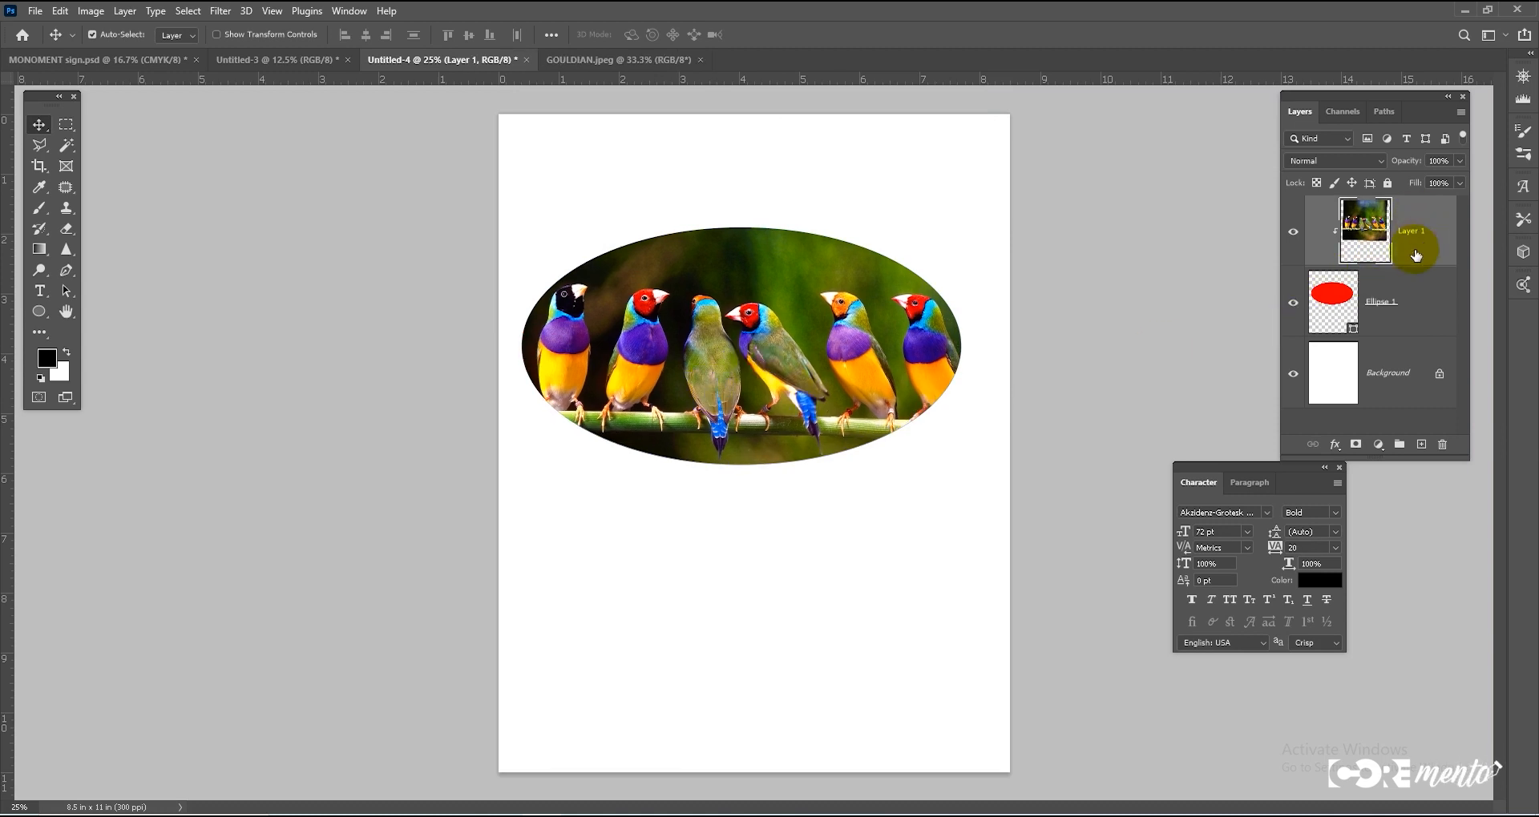
mouse_move(805, 348)
left_mouse_down()
mouse_move(780, 532)
mouse_move(799, 343)
left_mouse_up()
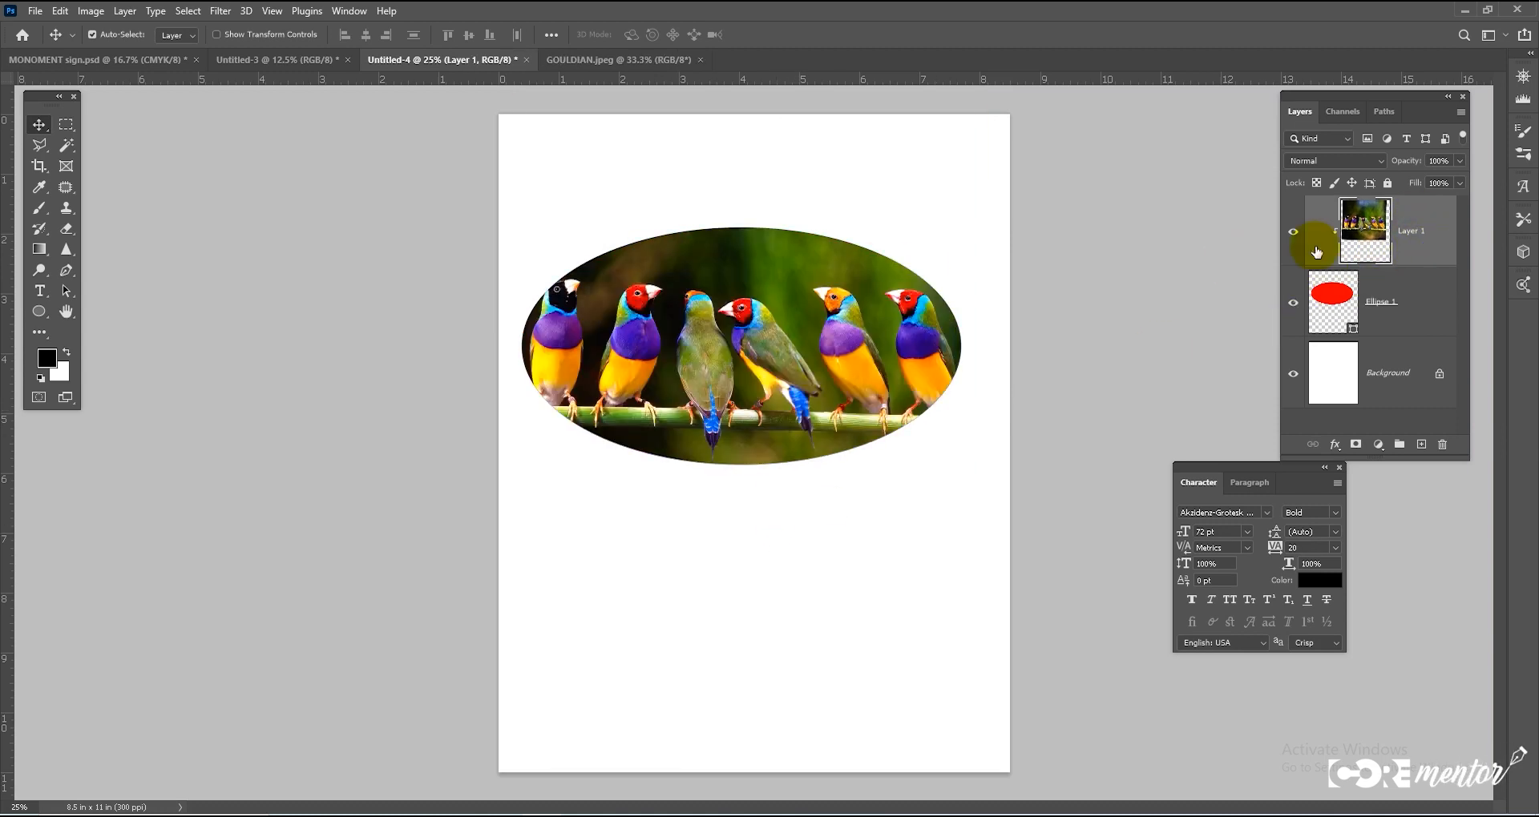
Step: Group Layer 1 and Ellipse 1, try a free transform on the group, and ungroup the layers
left_click(1443, 228)
left_click(1415, 311, "shift")
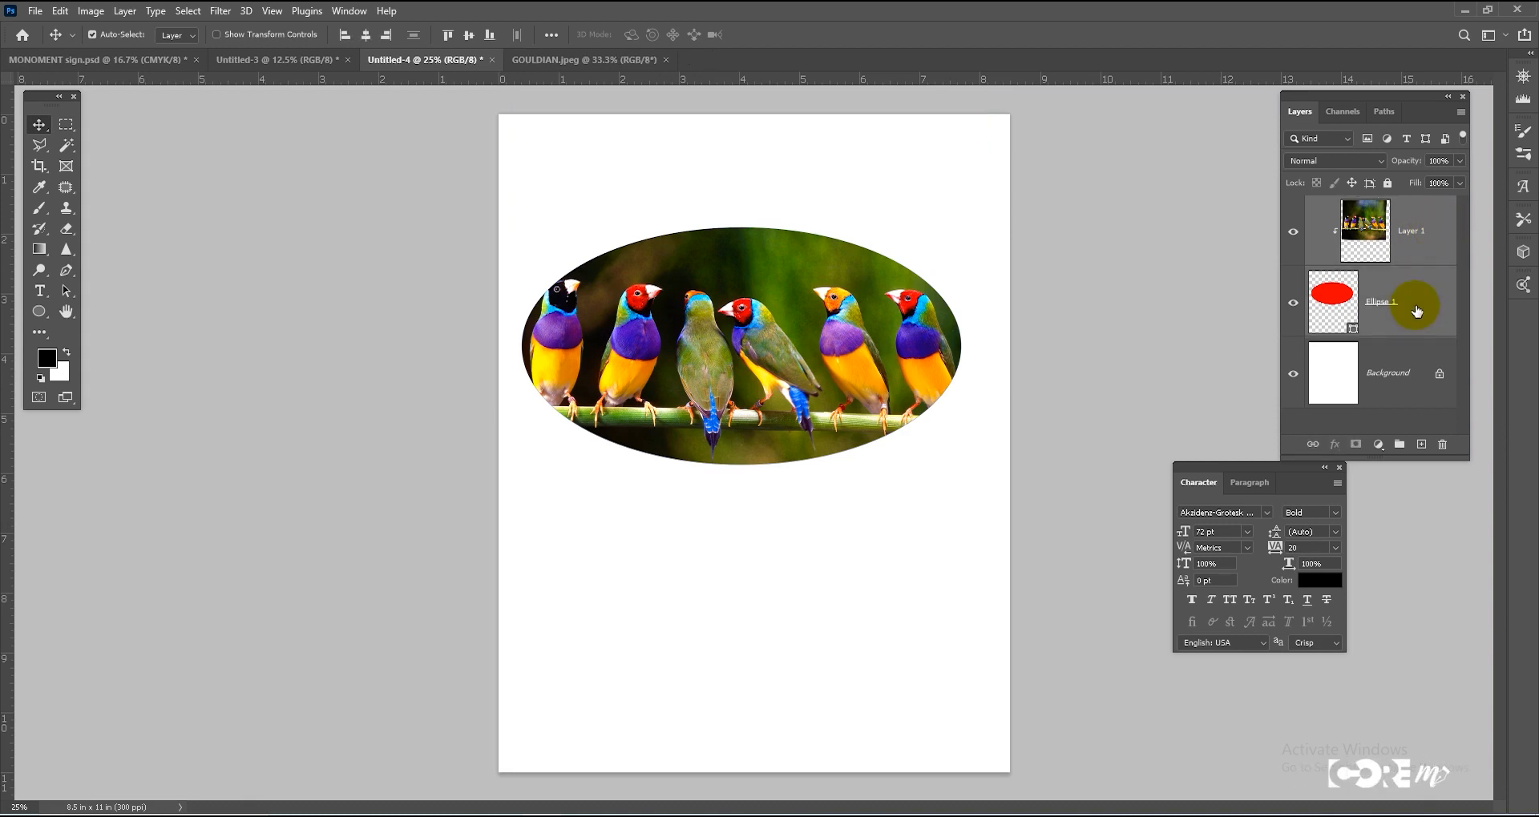
key("ctrl+g")
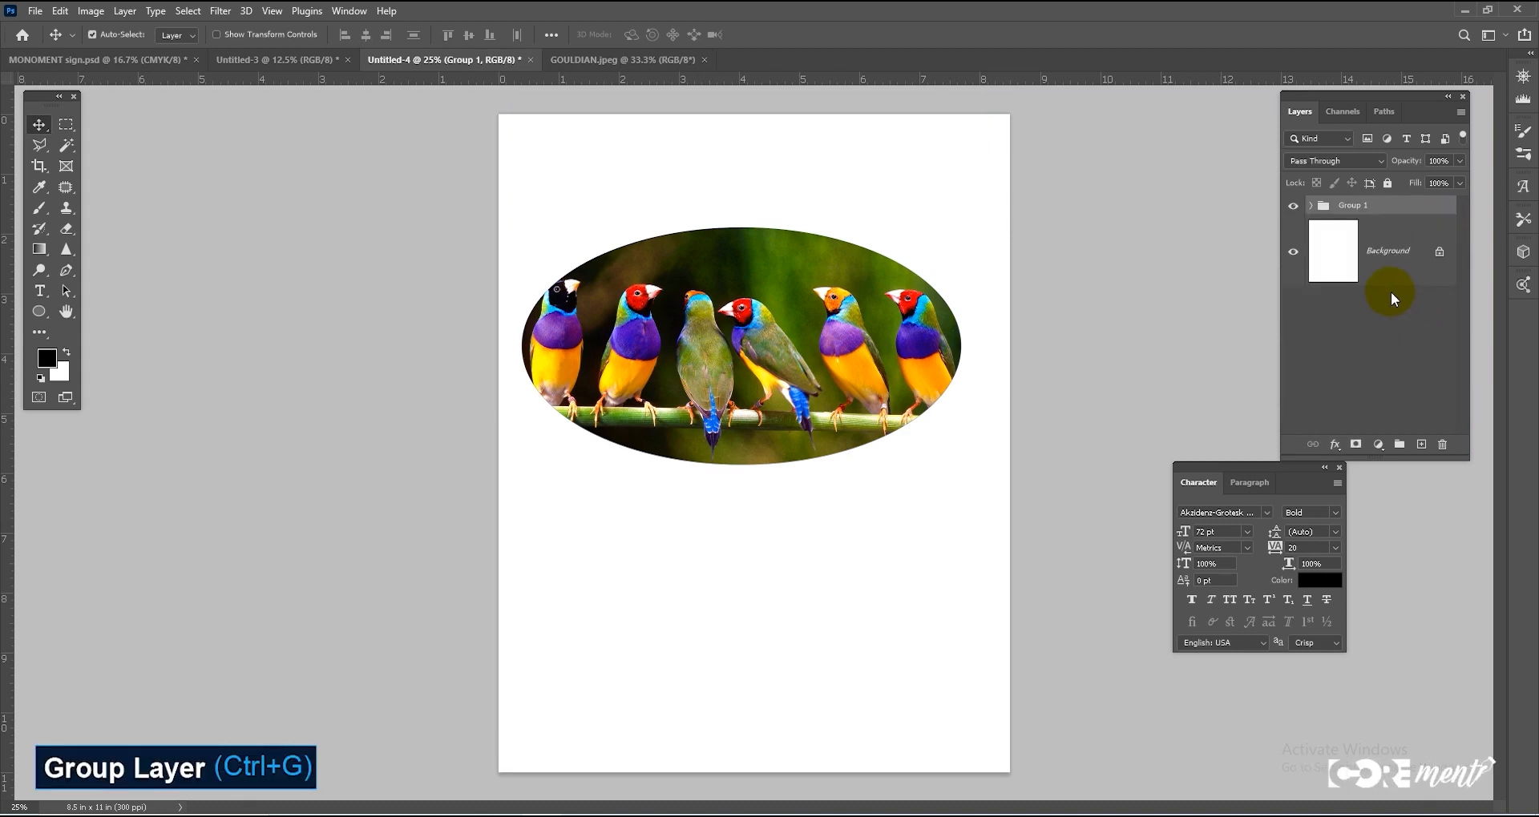
key("ctrl+t")
left_click_drag(848, 346, 870, 367)
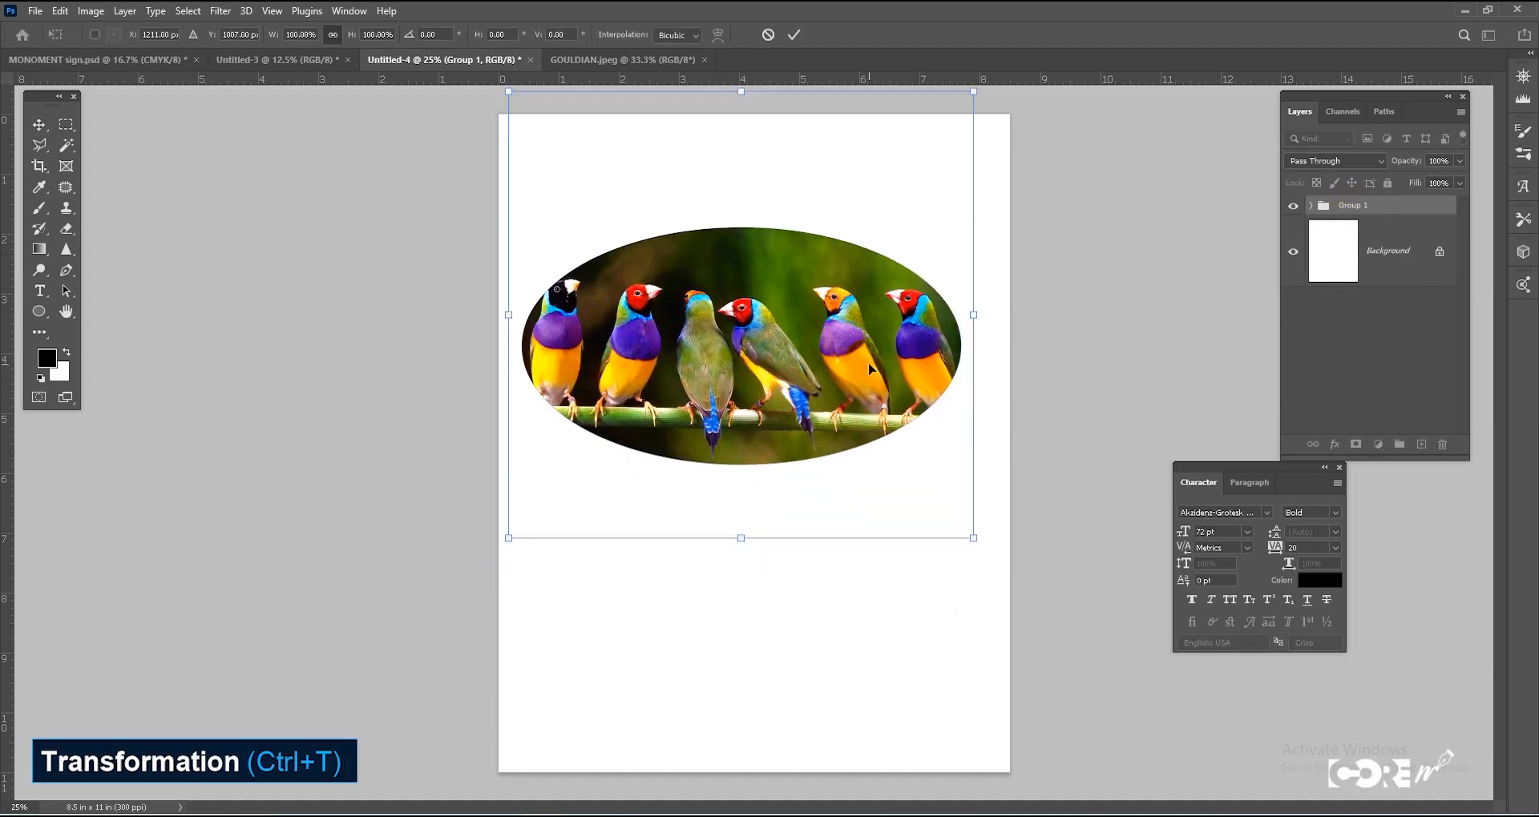
key("Escape")
key("ctrl+z")
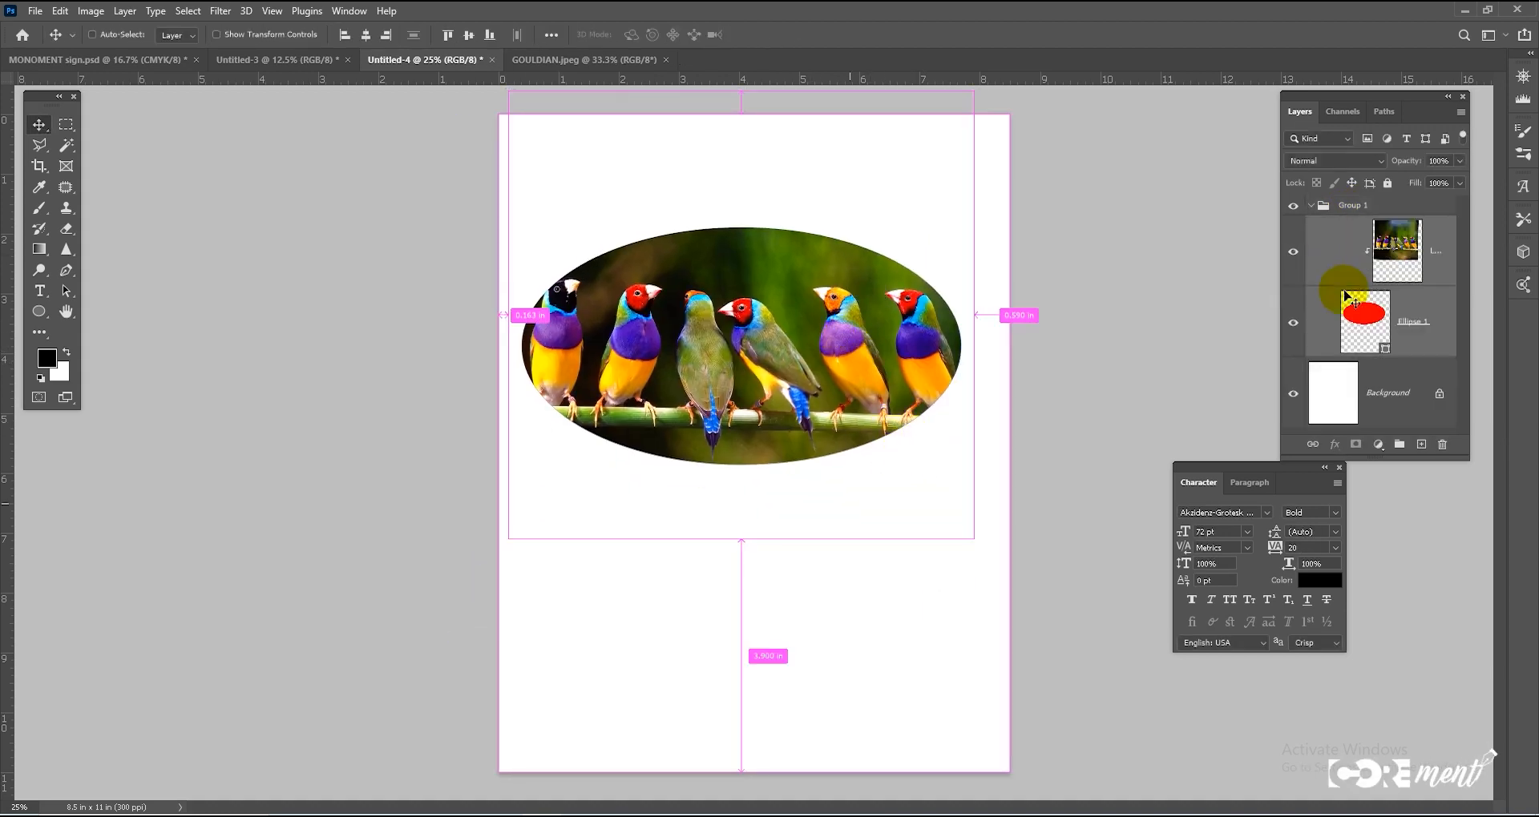
key("ctrl+shift+g")
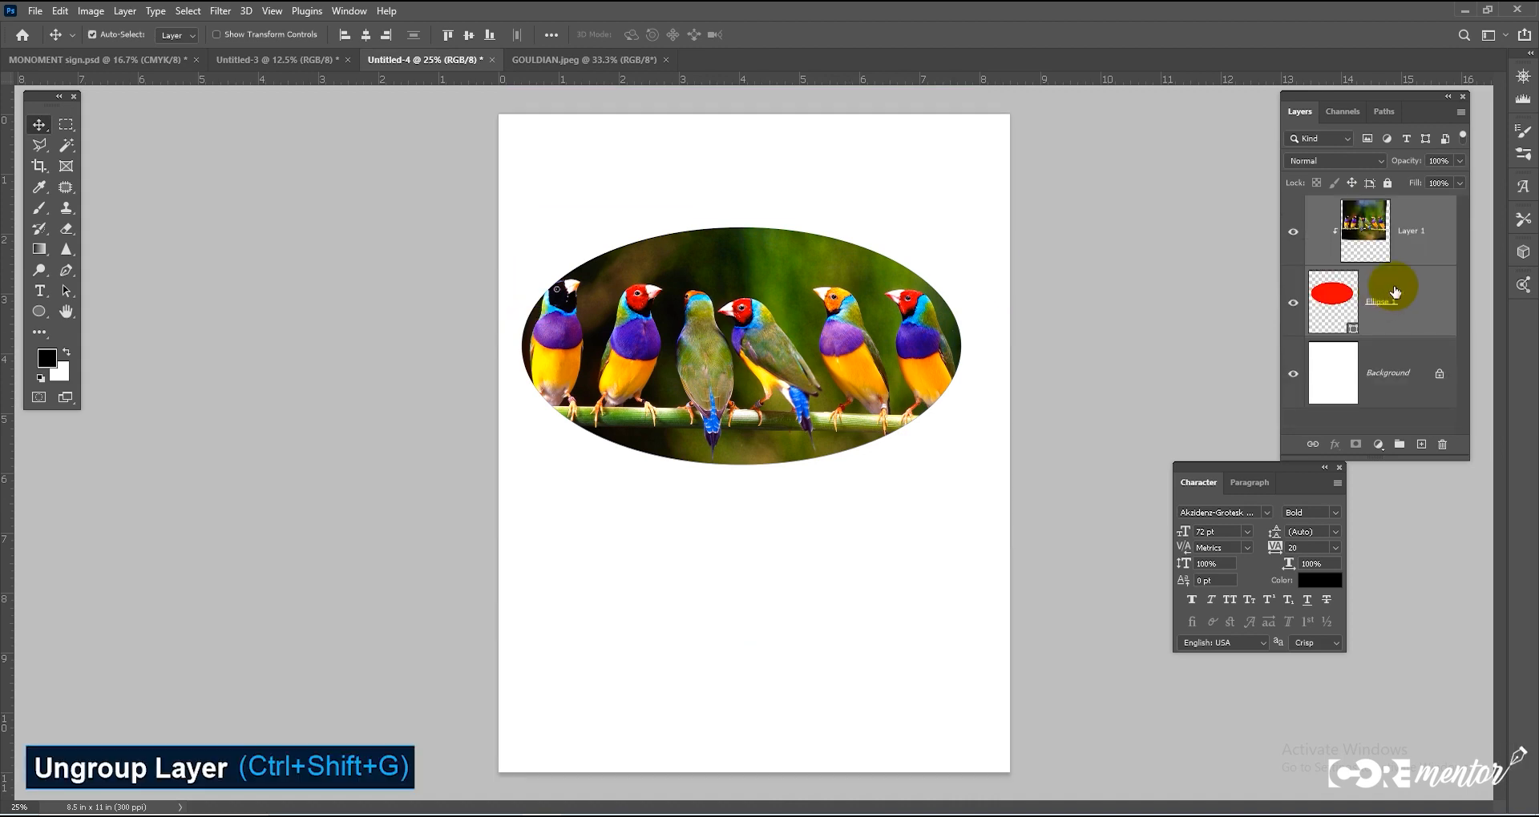
Step: Convert Layer 1 and Ellipse 1 together into one smart object and move it lower on the page
left_click(1395, 293, "ctrl")
left_click(1416, 303, "ctrl")
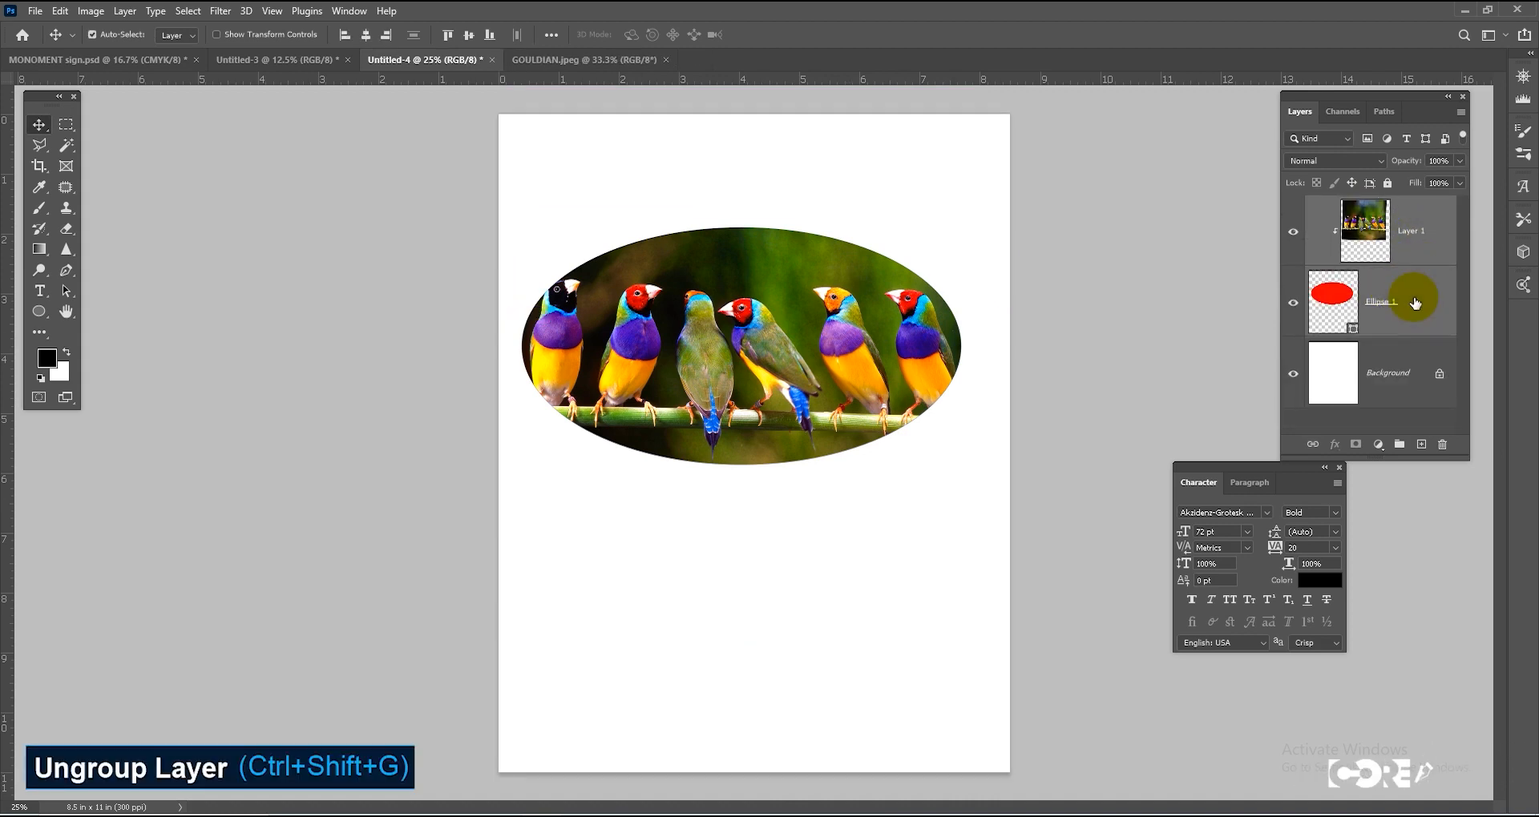
right_click(1415, 303)
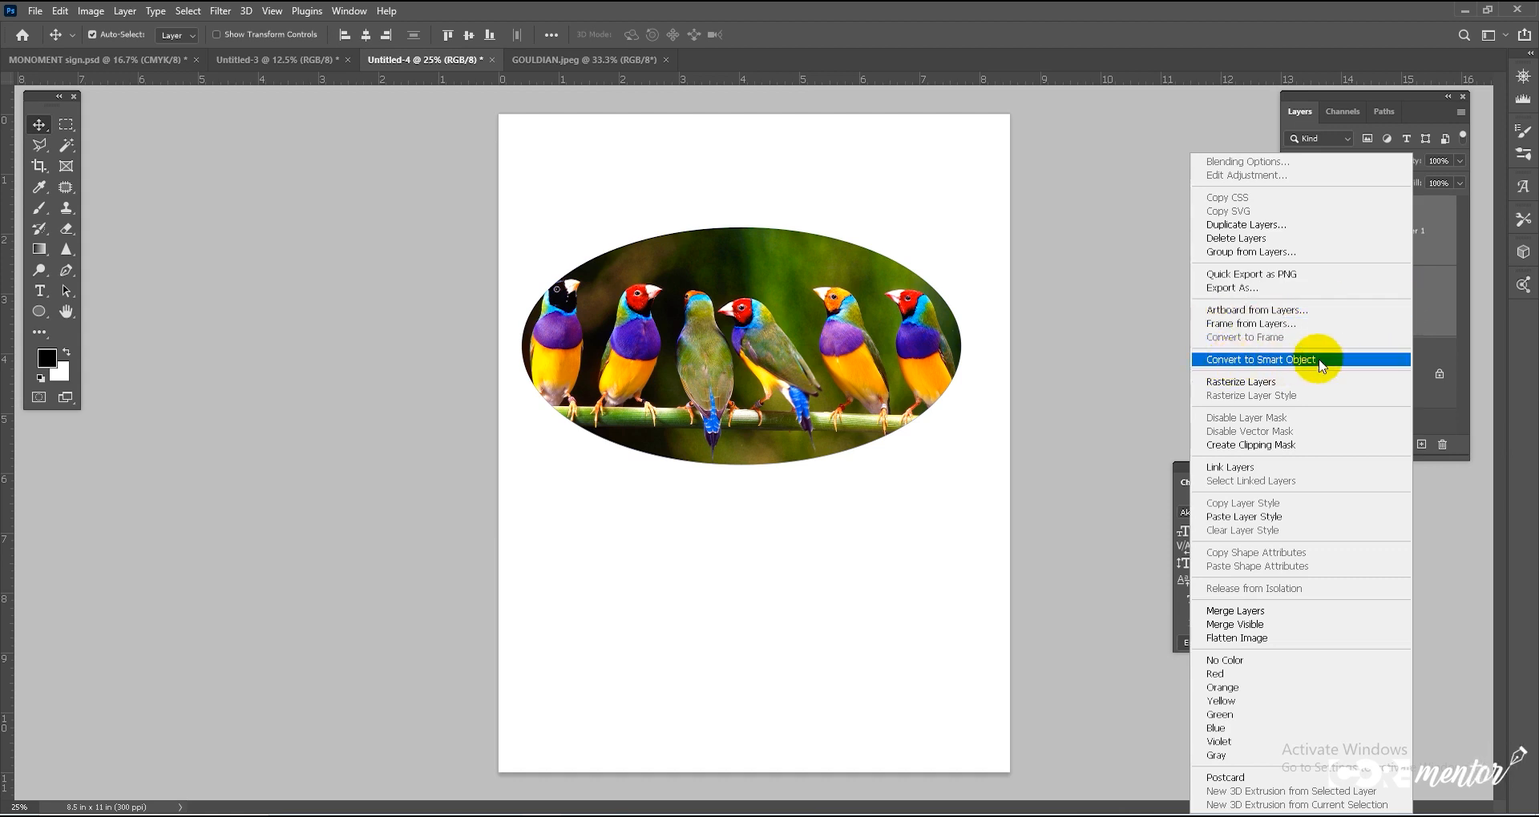
left_click(1276, 363)
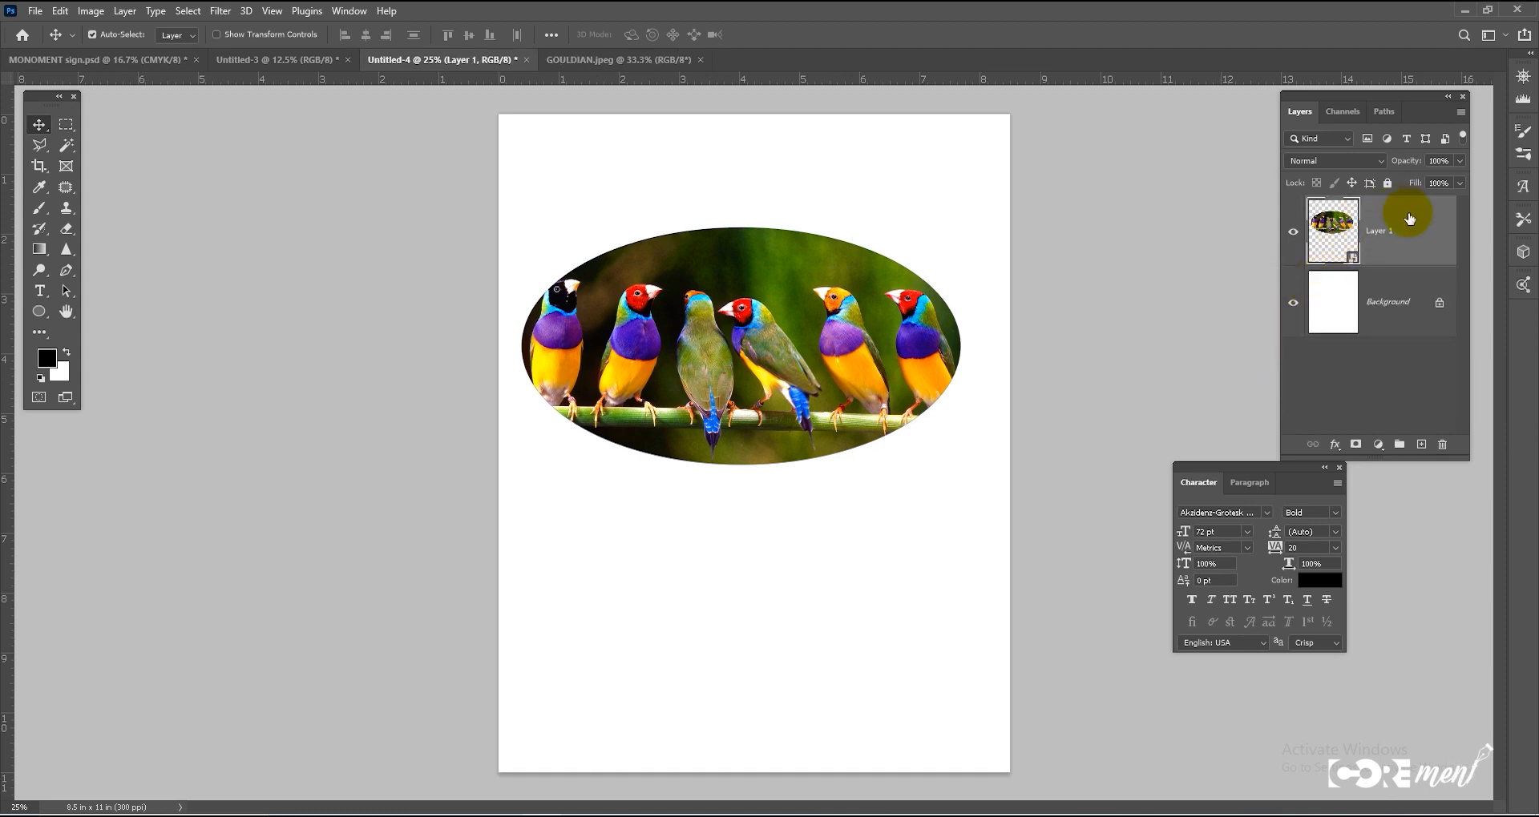
left_click_drag(794, 363, 767, 385)
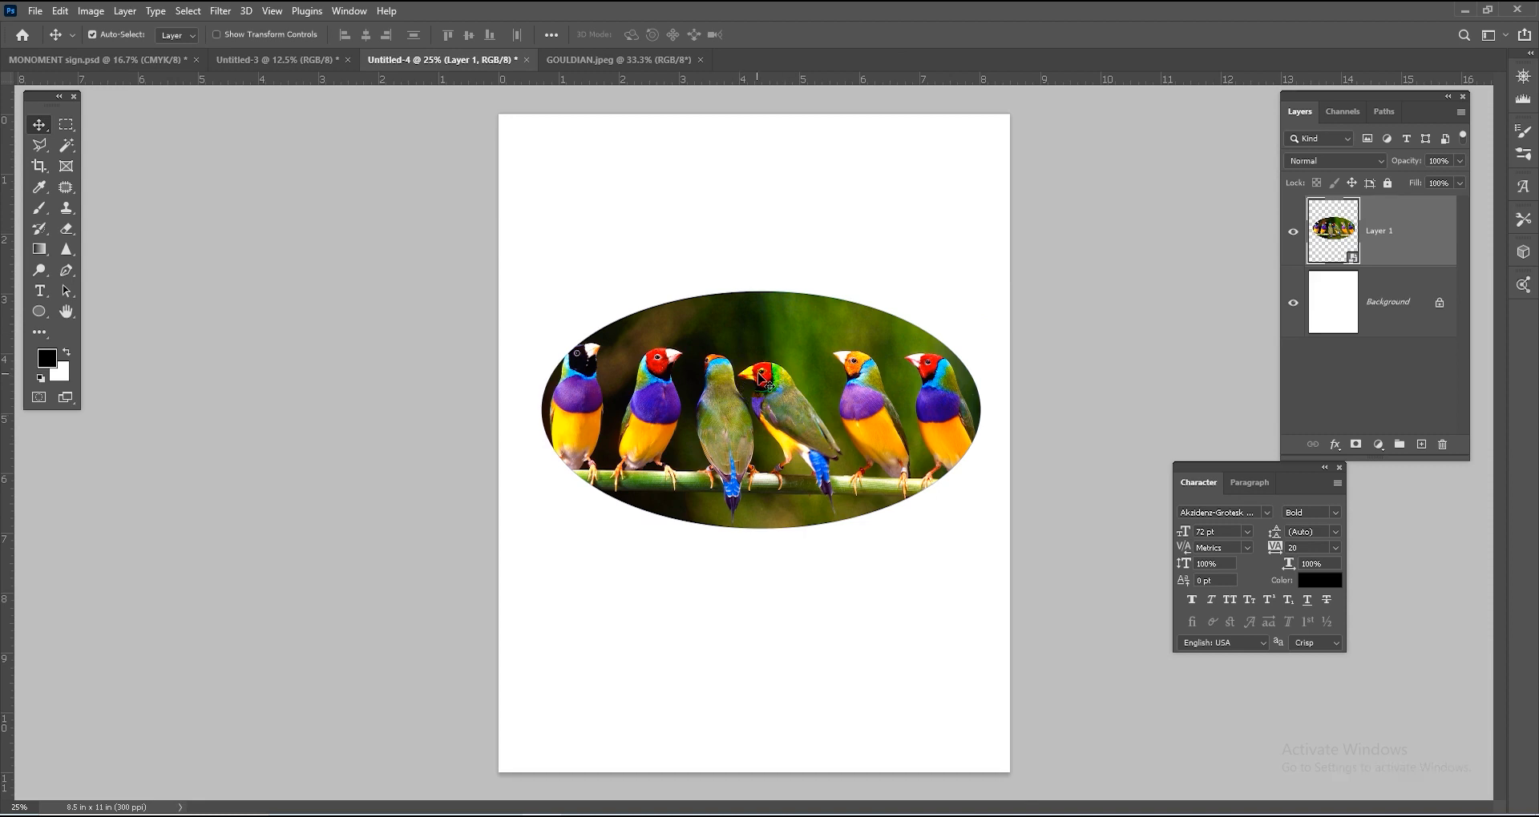
Step: Open the smart object's contents and try shifting the bird photo inside the ellipse
double_click(1350, 257)
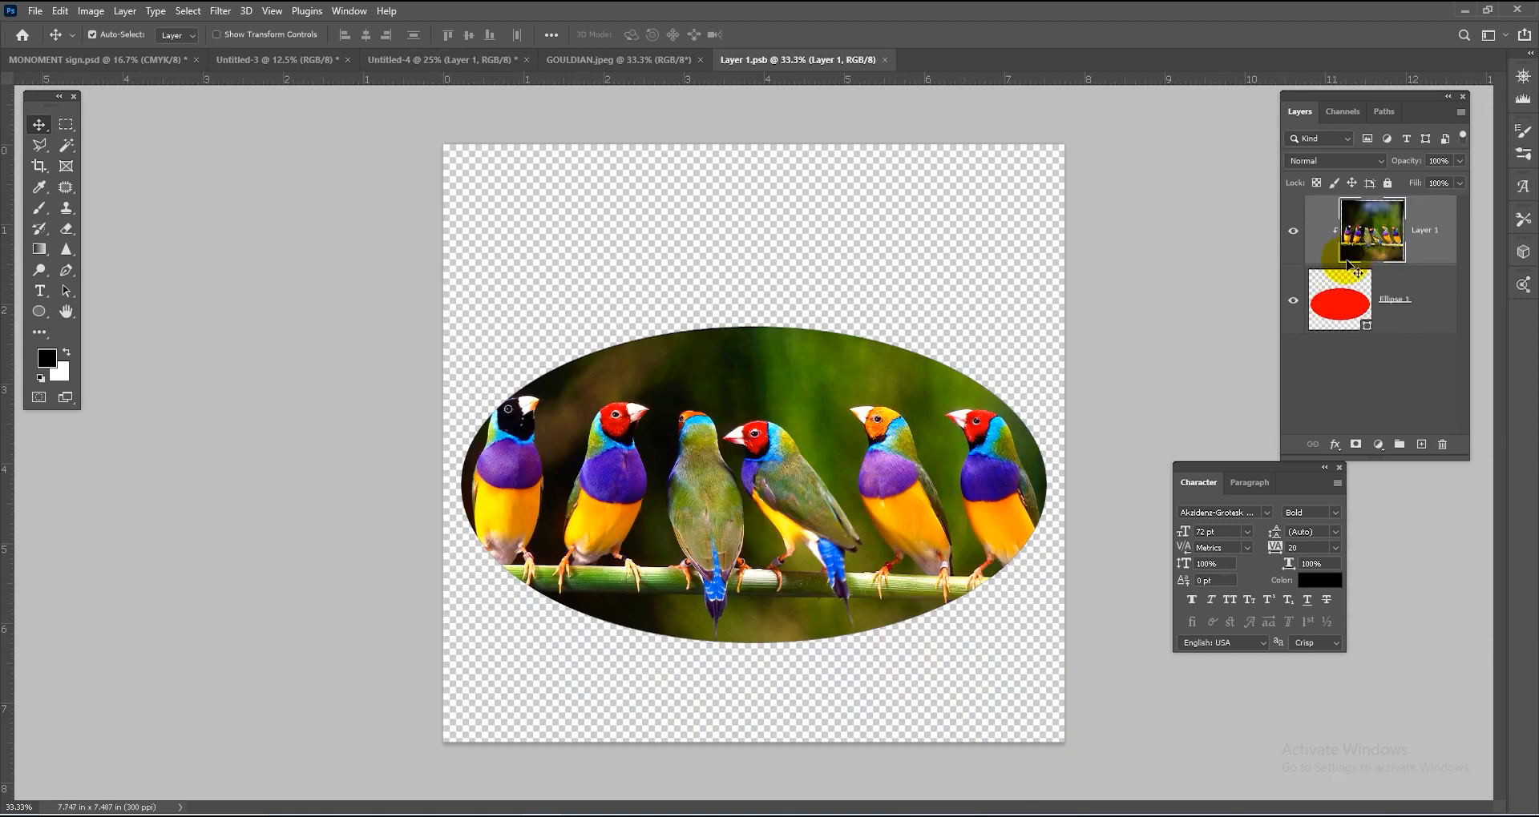
left_click_drag(899, 492, 965, 498)
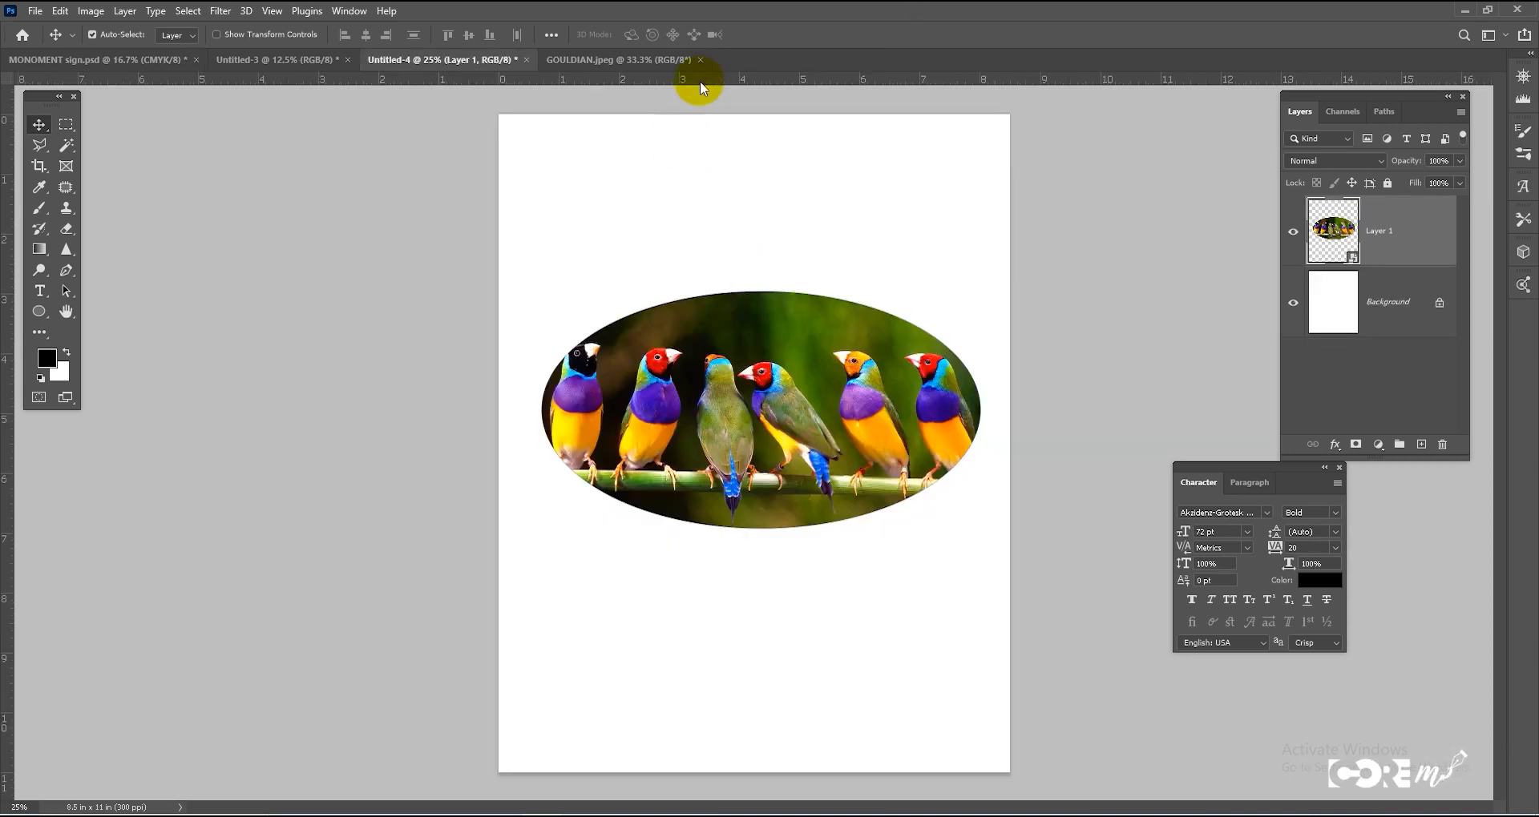
Step: Open the grunge 2 texture and the Quaid Azam 2 portrait as separate documents
key("ctrl+o")
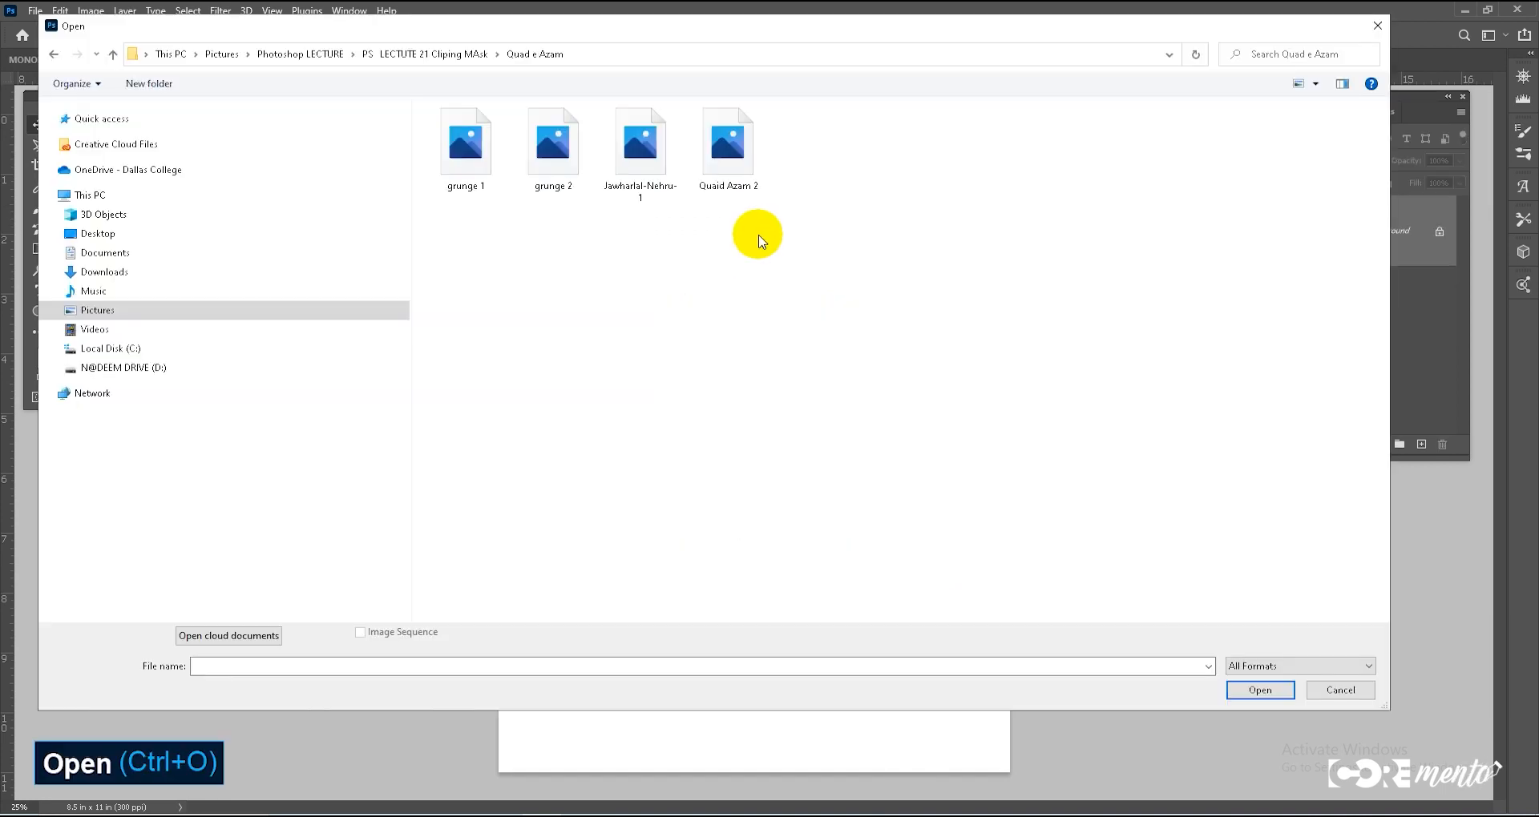
double_click(552, 144)
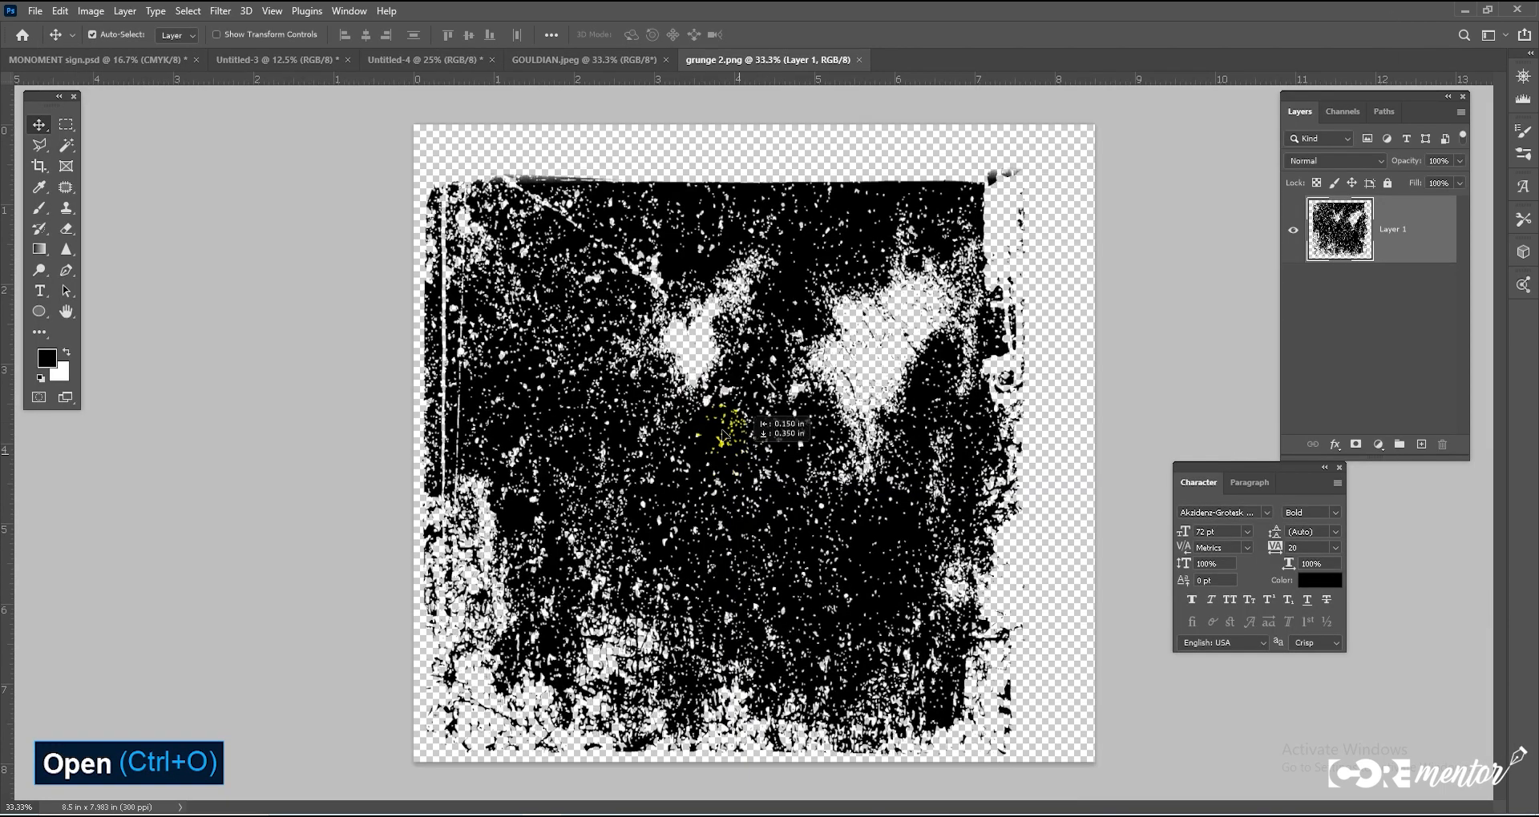
left_click(35, 11)
left_click(44, 43)
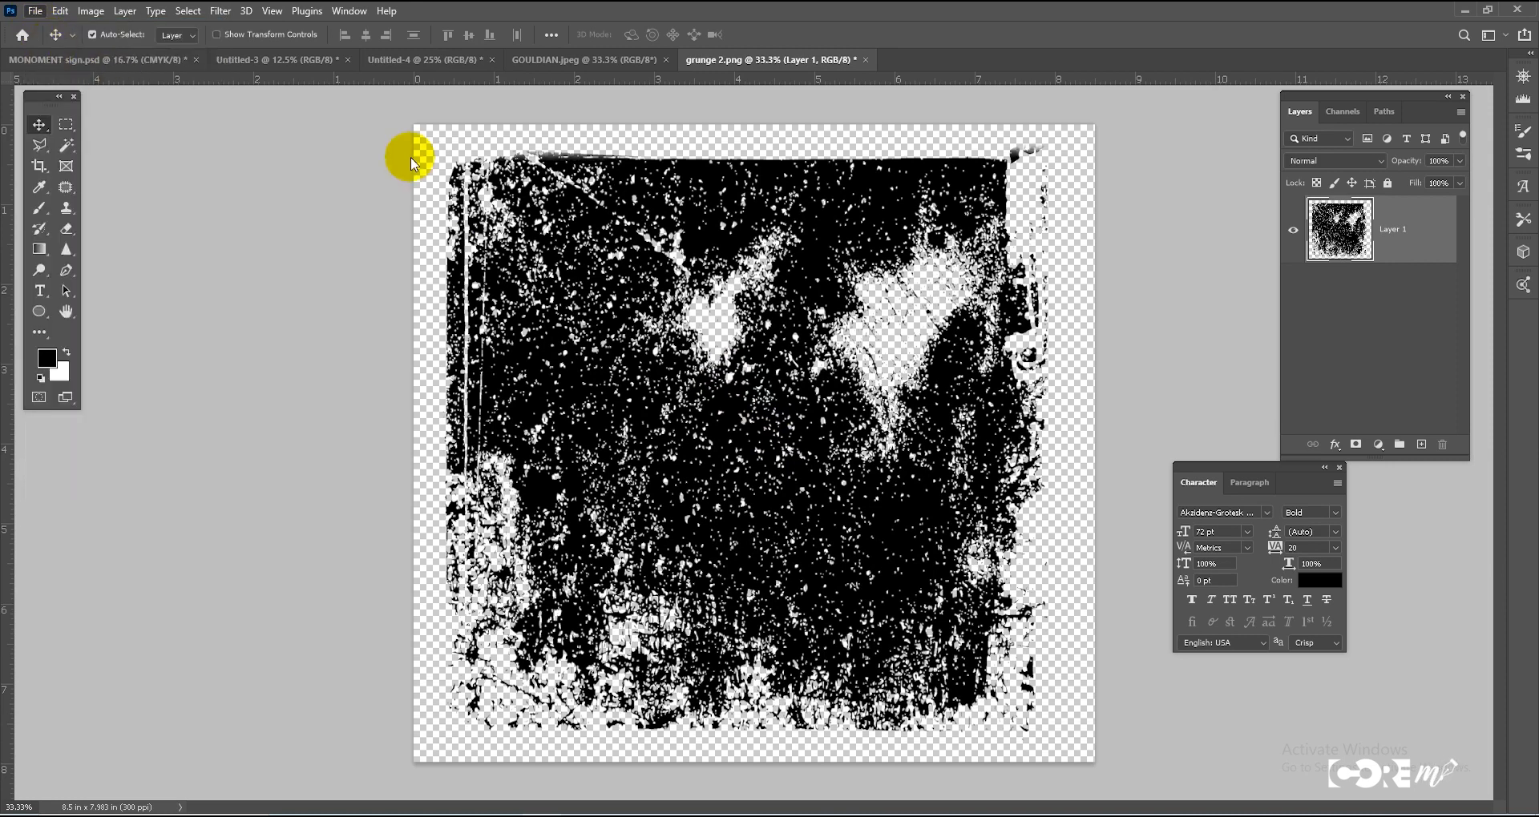
double_click(730, 152)
Step: Bring the Quaid Azam 2 portrait into grunge 2 as a new layer and move it lower over the texture
left_click_drag(810, 60, 814, 325)
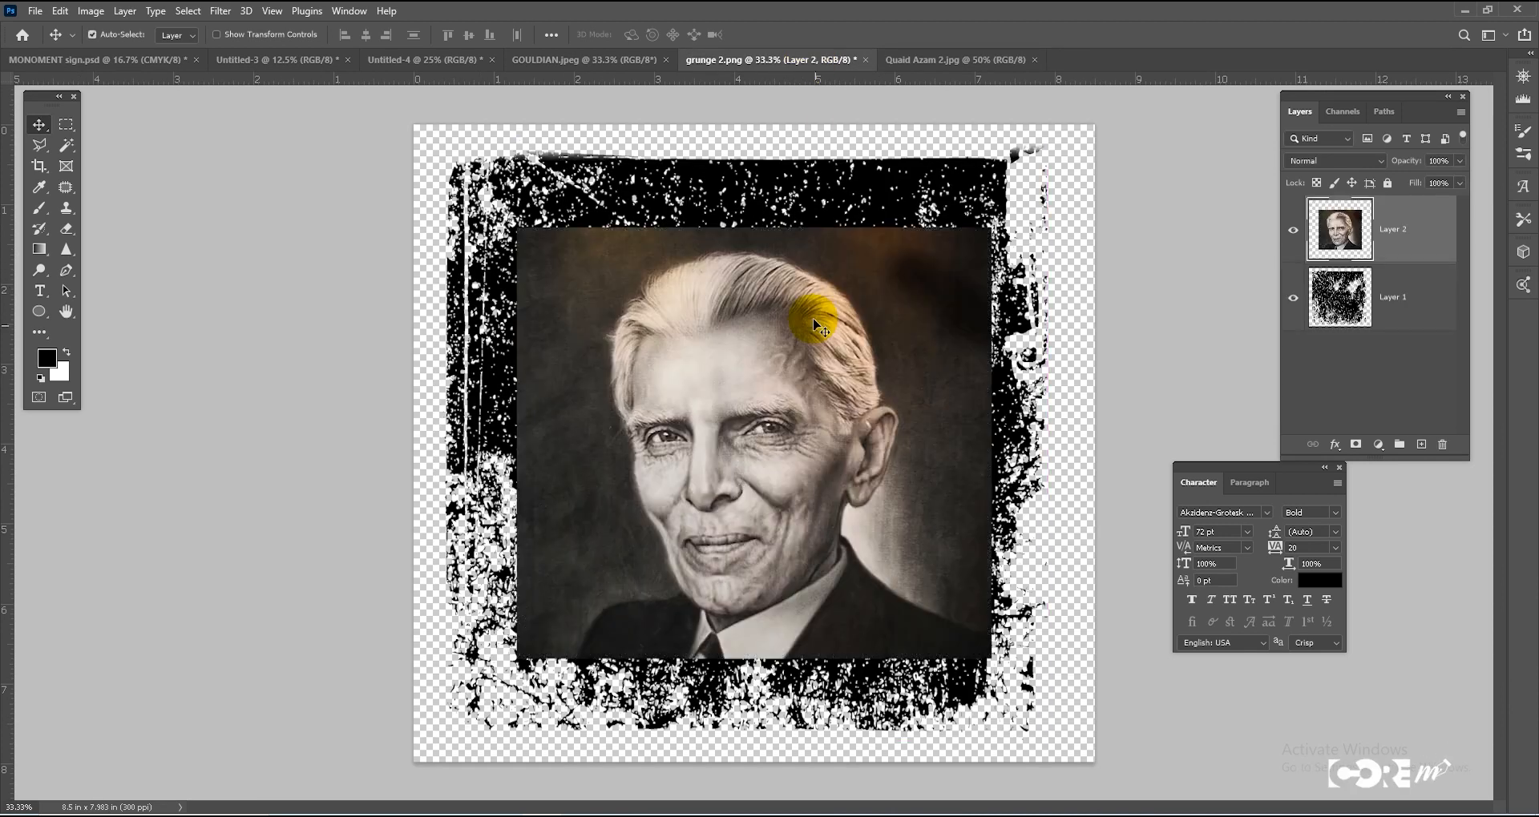
left_click_drag(821, 434, 809, 460)
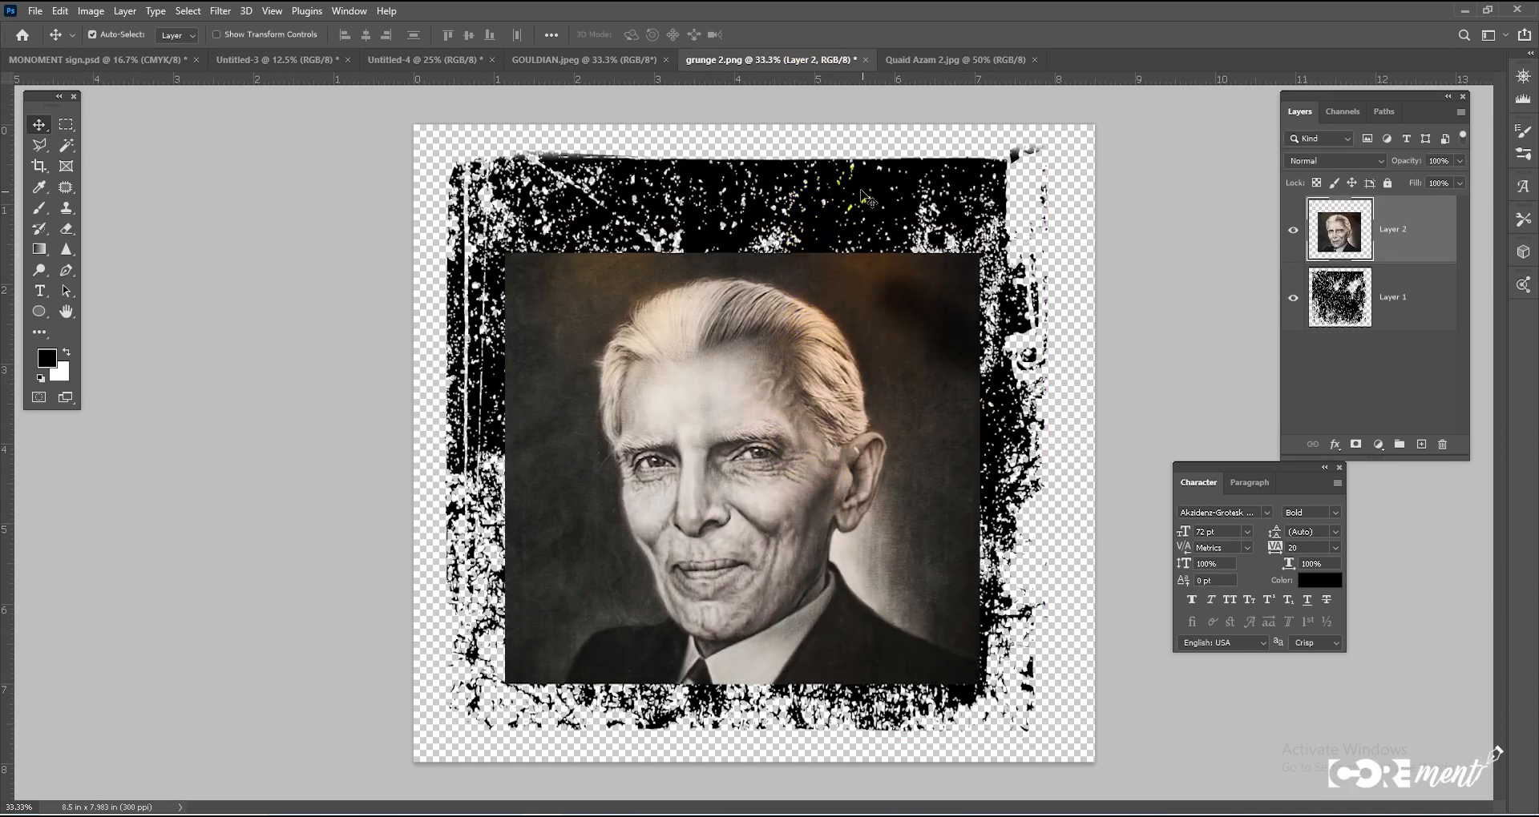
left_click_drag(823, 335, 800, 423)
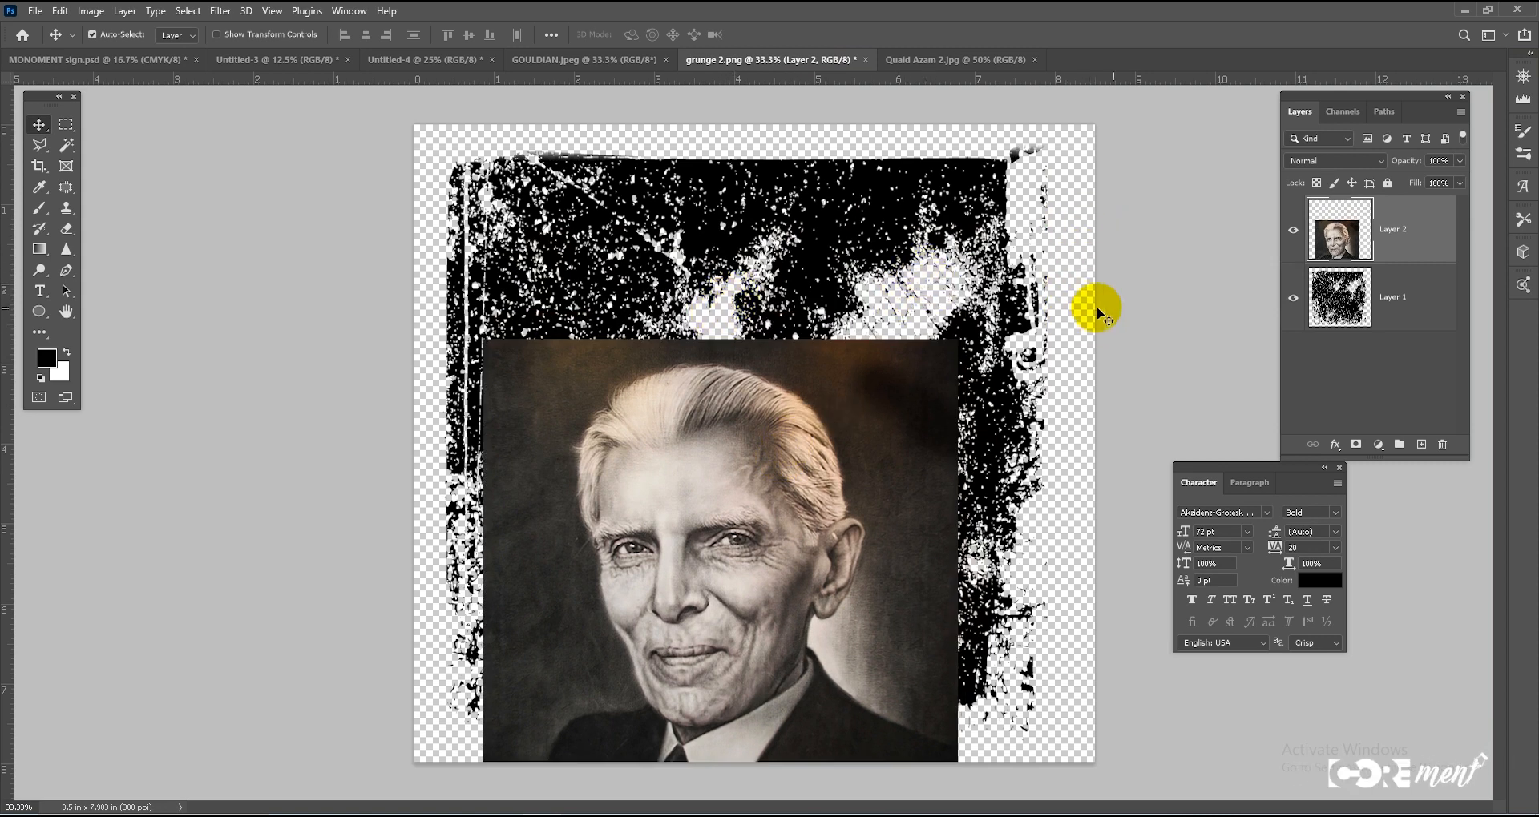
Step: Add a new layer beneath the grunge texture and fill it with bright green
left_click(1420, 445)
left_click_drag(1405, 224, 1408, 353)
left_click_drag(1409, 277, 1409, 363)
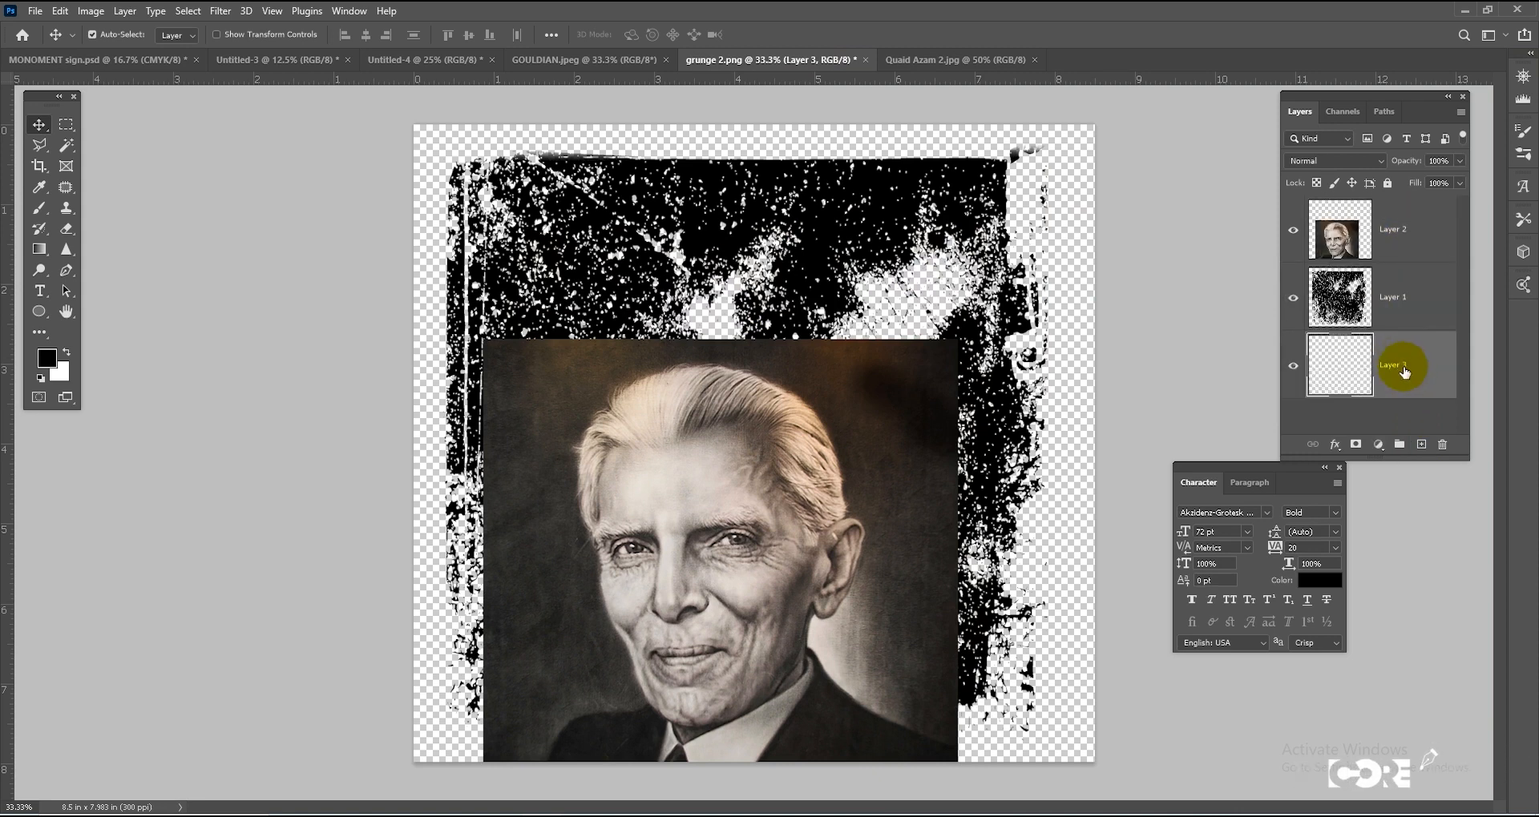
left_click(46, 361)
left_click(1262, 361)
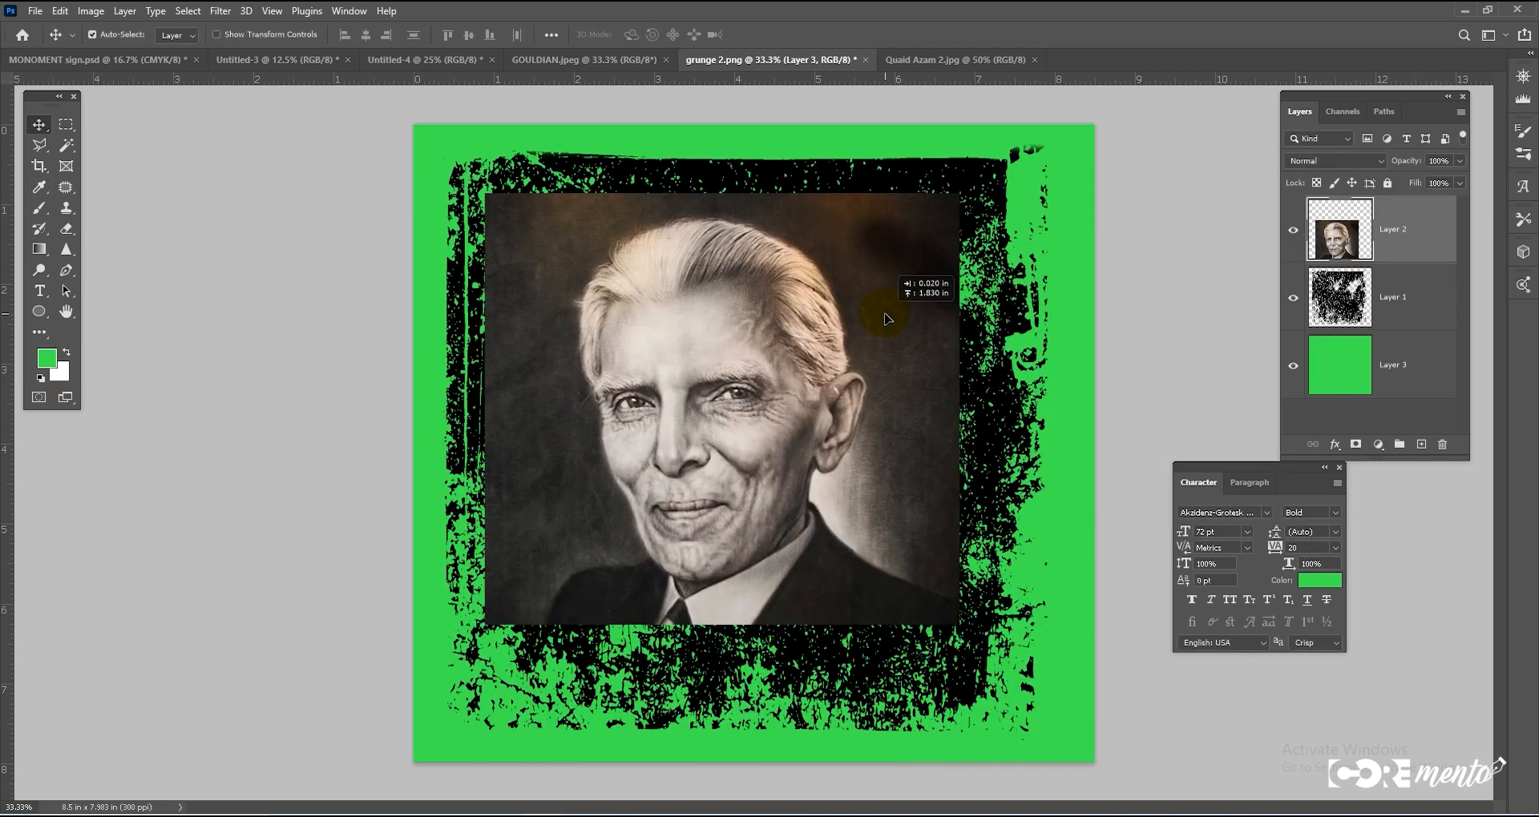
Step: Reposition the portrait roughly at the centre of the black grunge texture
left_click_drag(886, 319, 898, 577)
mouse_move(711, 422)
left_mouse_down()
mouse_move(681, 465)
mouse_move(705, 398)
left_mouse_up()
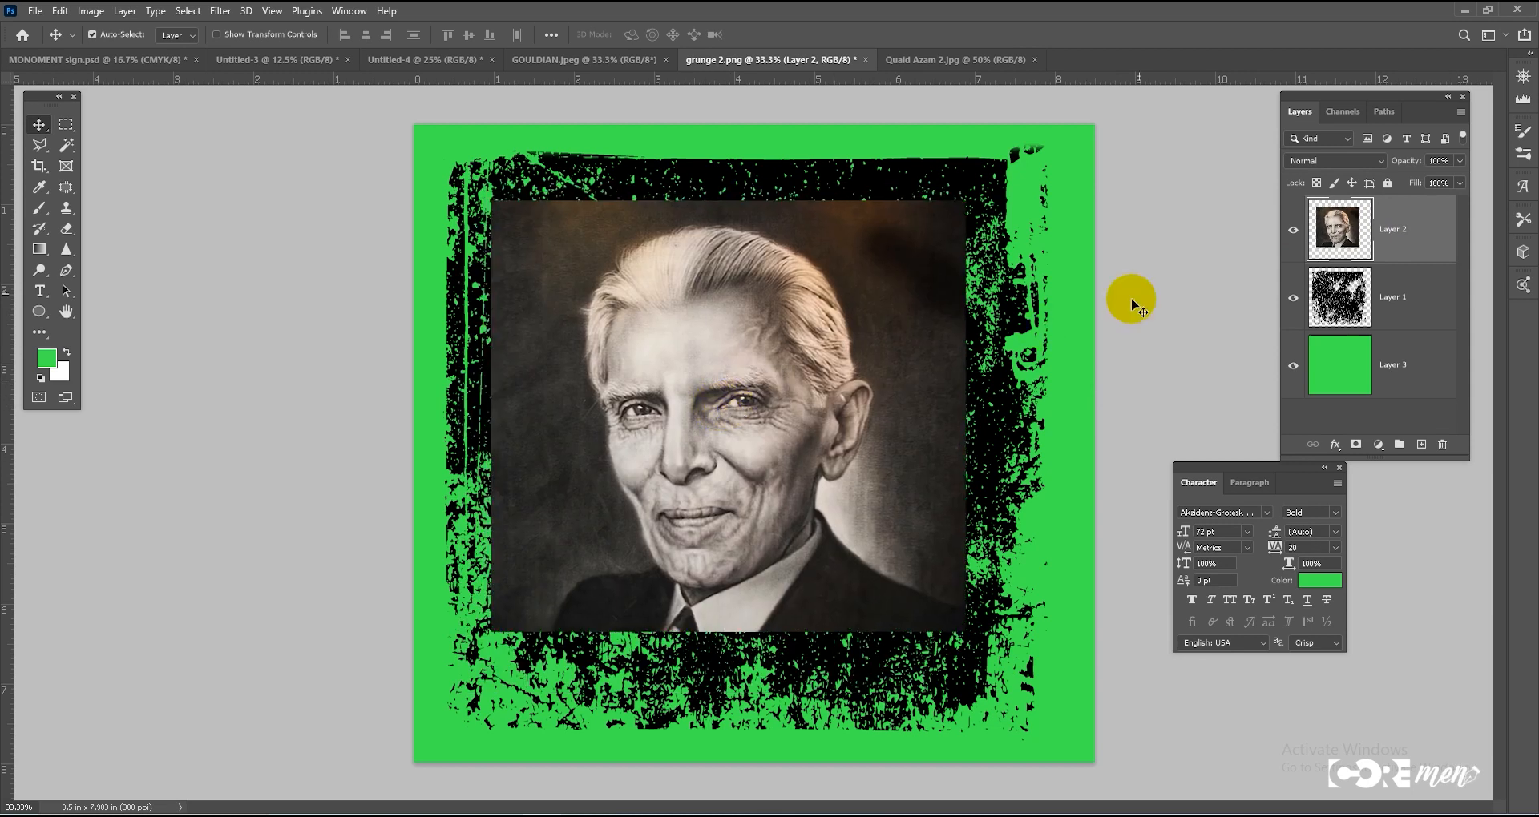
left_click(1133, 515)
mouse_move(898, 530)
left_mouse_down()
mouse_move(890, 507)
mouse_move(898, 542)
left_mouse_up()
Step: Clip the portrait layer to the grunge texture in Layer 1 and shift the portrait slightly lower
right_click(1409, 233)
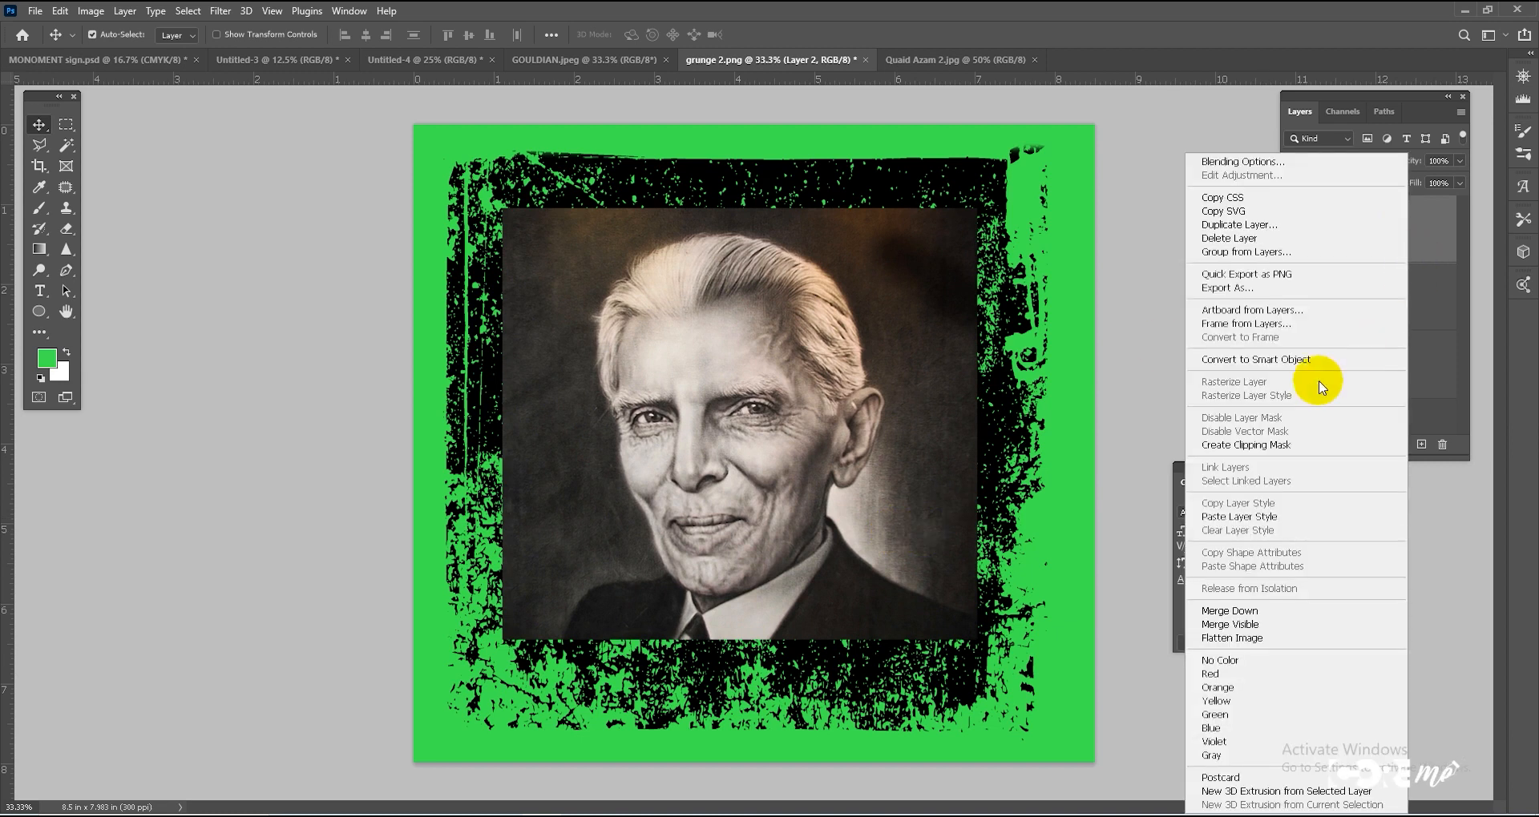
left_click(1248, 445)
left_click_drag(910, 492, 887, 525)
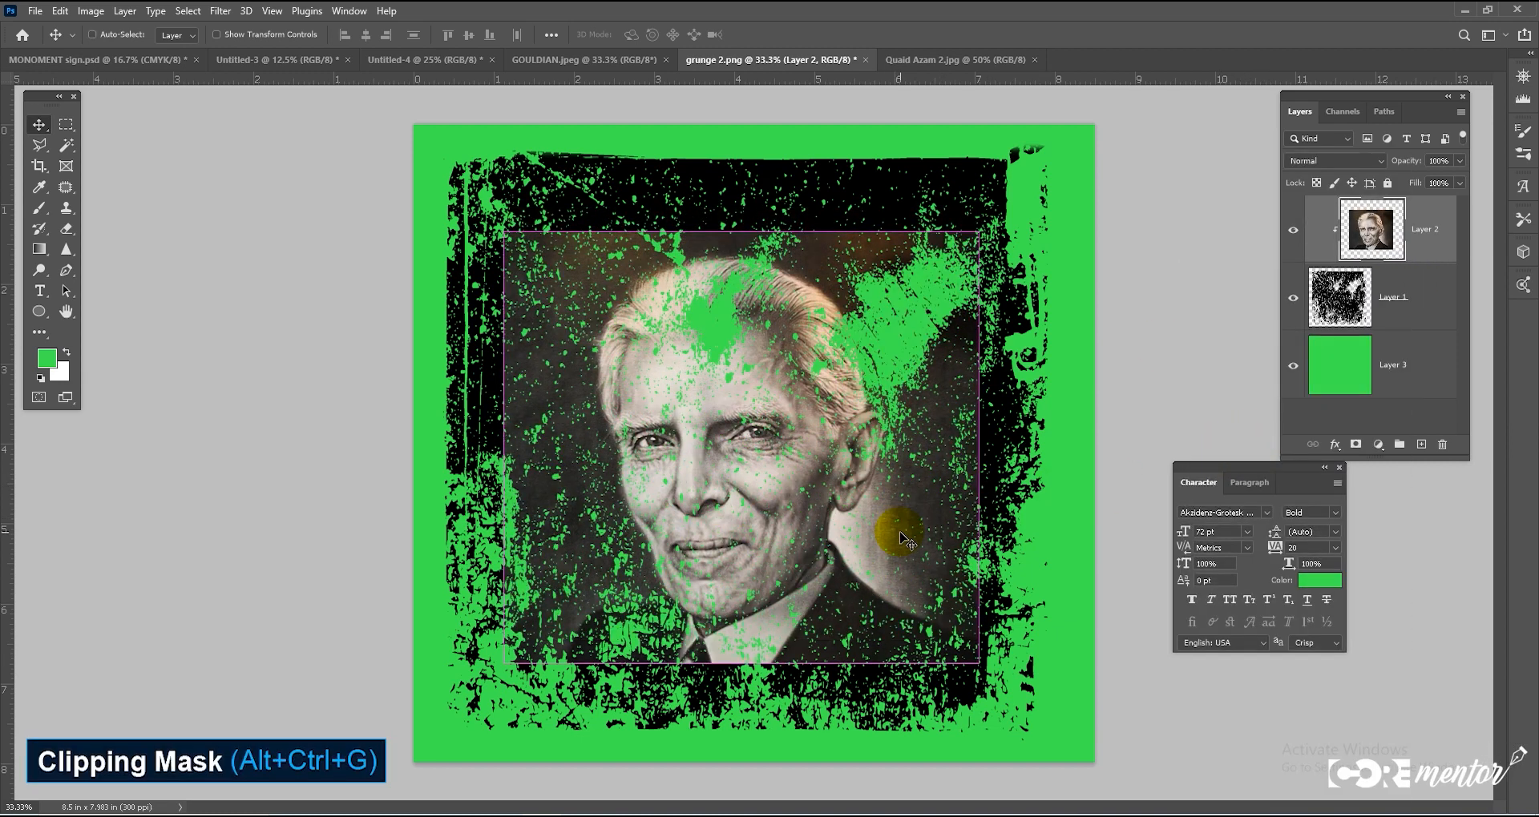
Step: Enlarge the clipped portrait with Free Transform until it covers the whole grunge texture
key("ctrl+t")
left_click_drag(998, 699, 1054, 771)
left_click_drag(1072, 146, 1106, 116)
mouse_move(835, 501)
left_mouse_down()
mouse_move(852, 447)
mouse_move(824, 481)
left_mouse_up()
key("Return")
key("ctrl+minus")
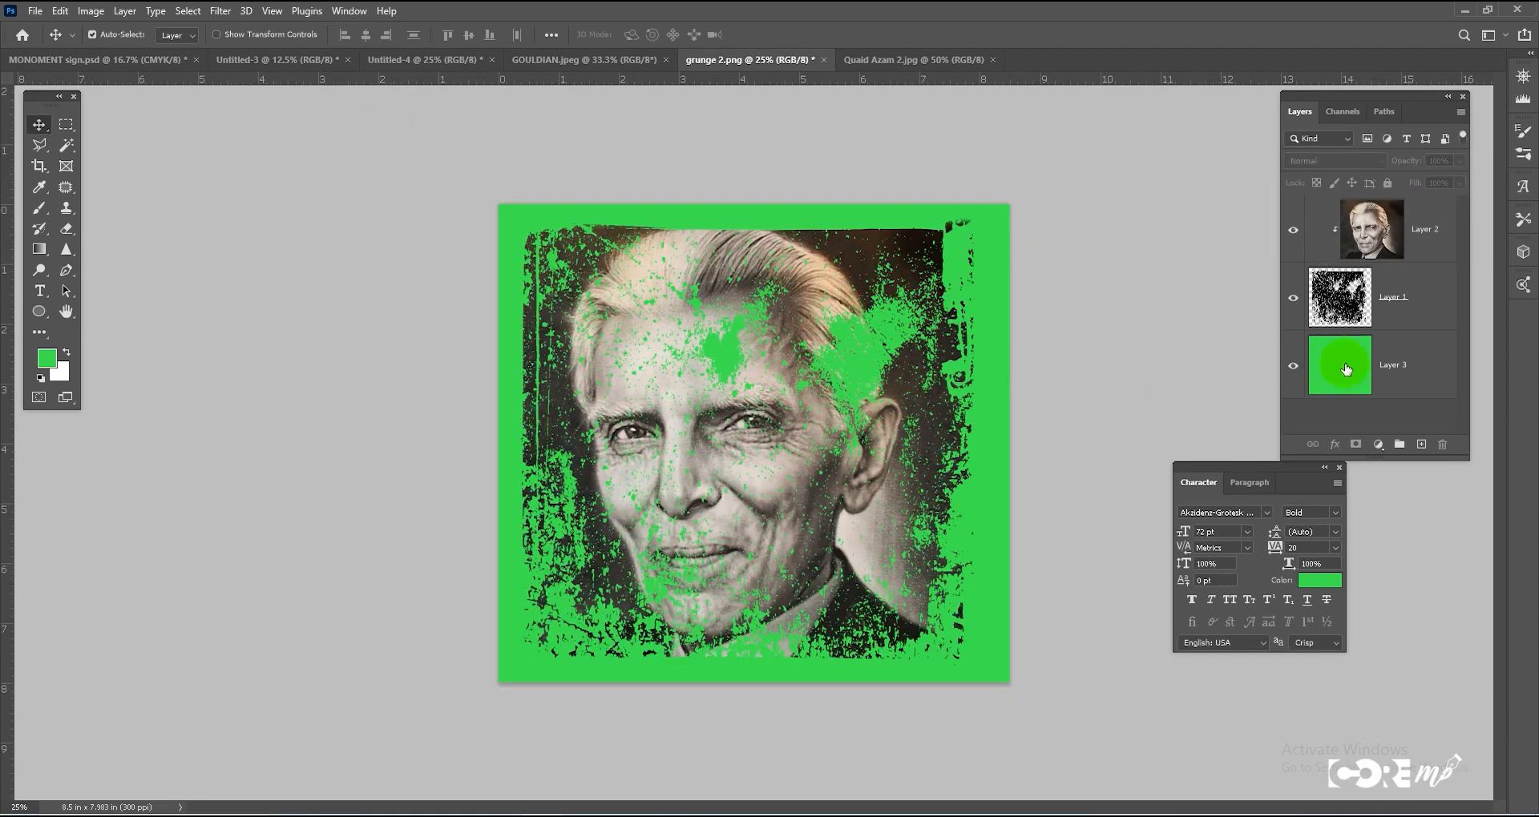
Step: Lock the green background layer, Layer 3
left_click(1392, 369)
left_click(1388, 182)
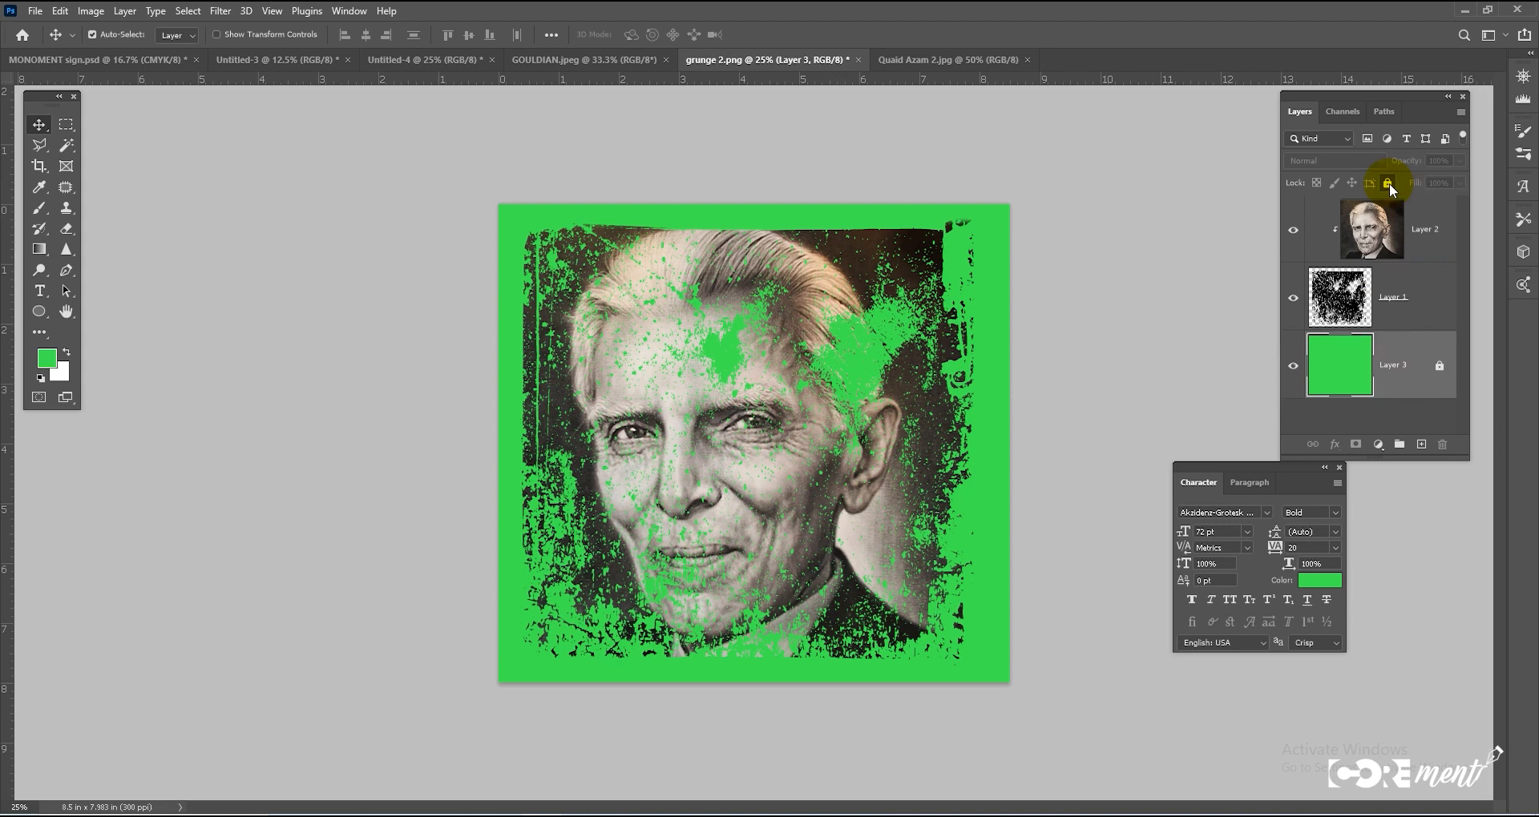
Step: Scale the portrait and grunge texture layers together to 115% and nudge the portrait within the texture
left_click(1425, 233)
left_click(1407, 295, "shift")
key("ctrl+t")
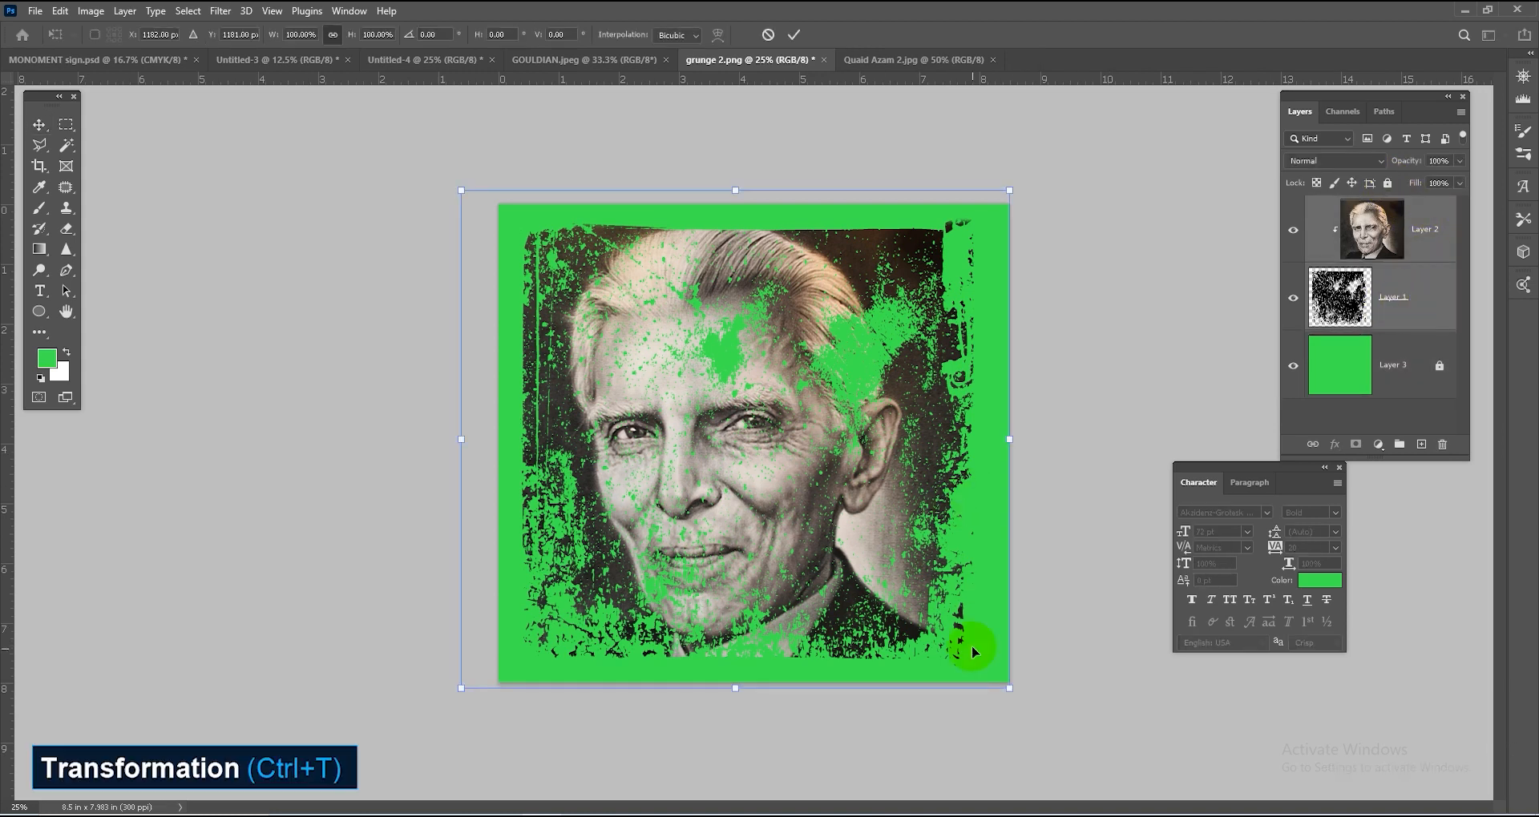
left_click_drag(1008, 684, 1050, 726)
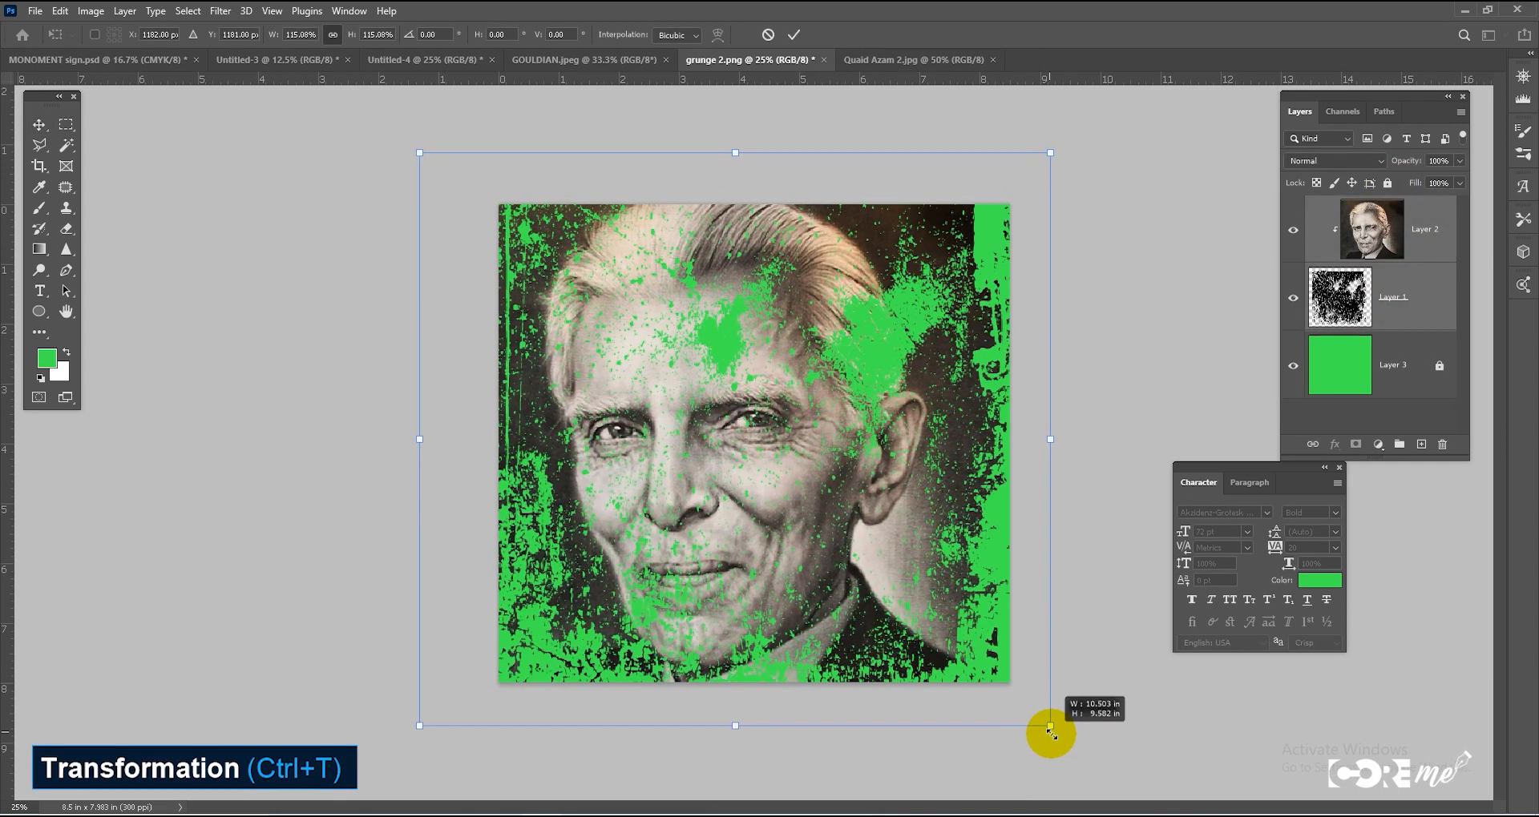
key("Return")
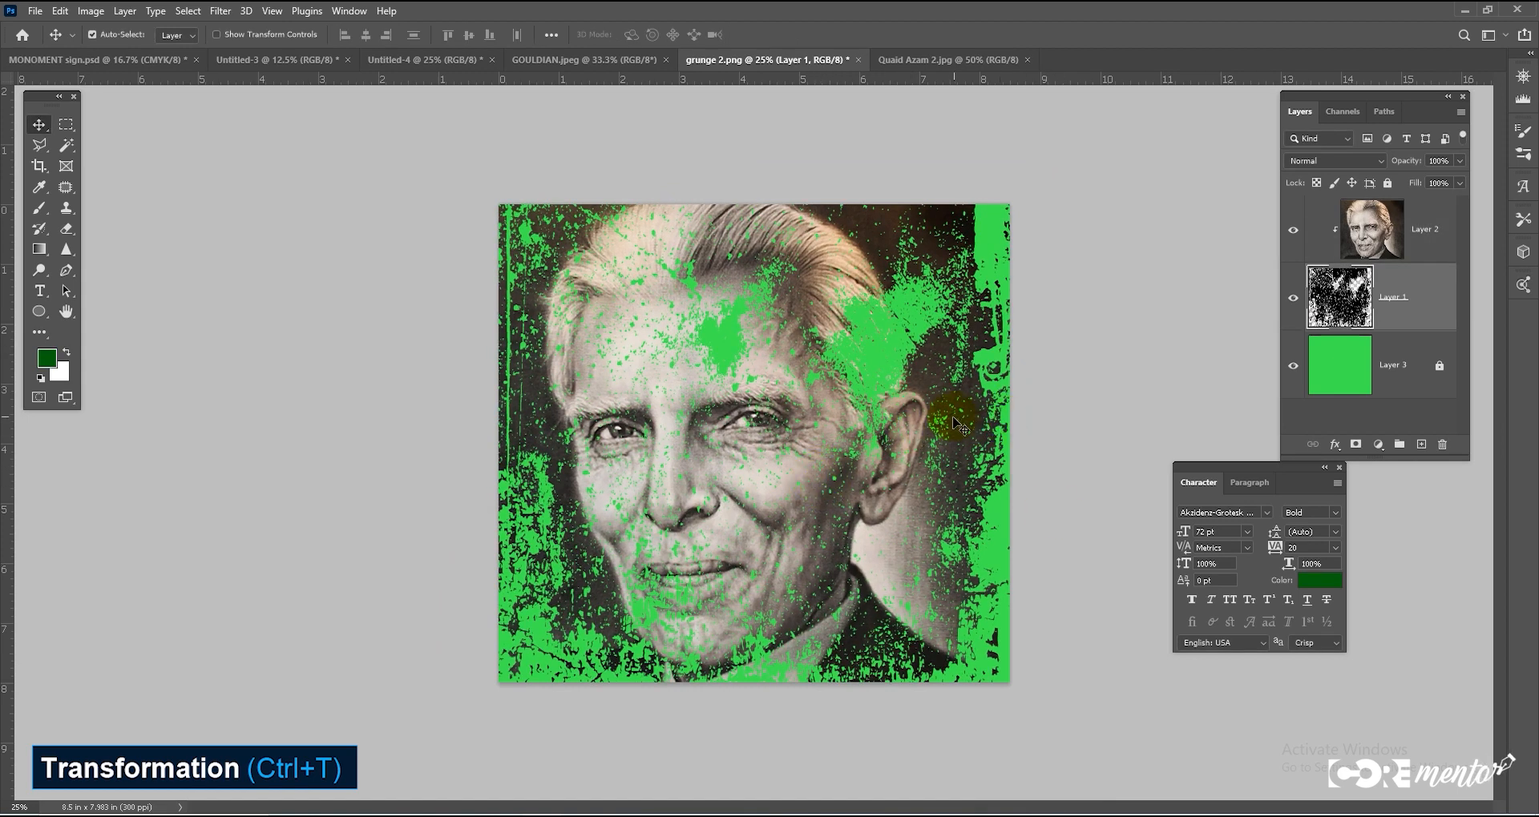
mouse_move(954, 422)
left_mouse_down()
mouse_move(992, 404)
mouse_move(951, 437)
mouse_move(924, 359)
mouse_move(1017, 406)
mouse_move(985, 385)
mouse_move(979, 405)
left_mouse_up()
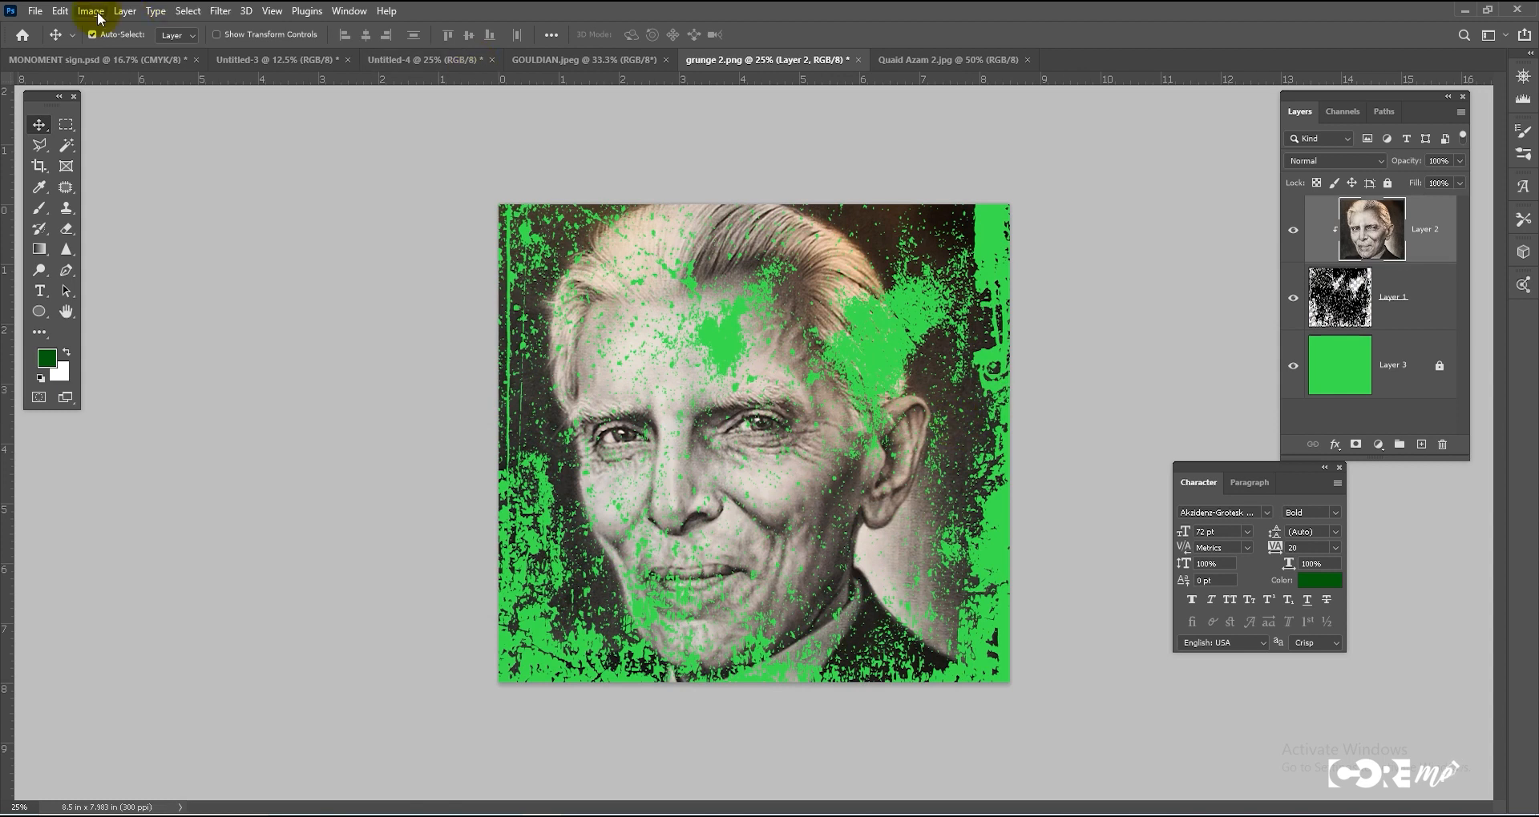
Step: Delete the portrait layer and close the grunge 2 document without saving
key("Delete")
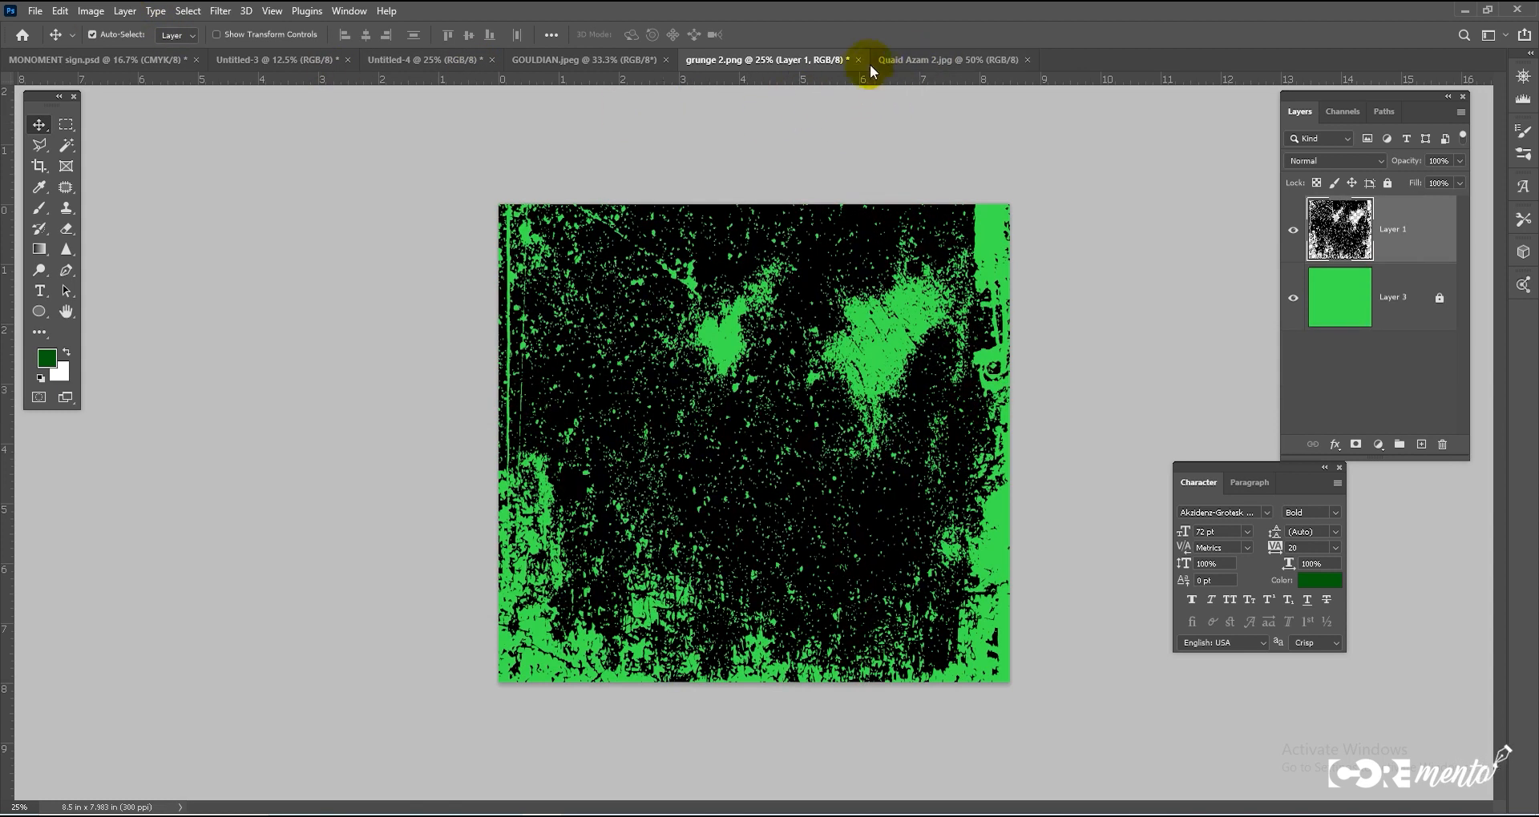
left_click(881, 65)
left_click(858, 61)
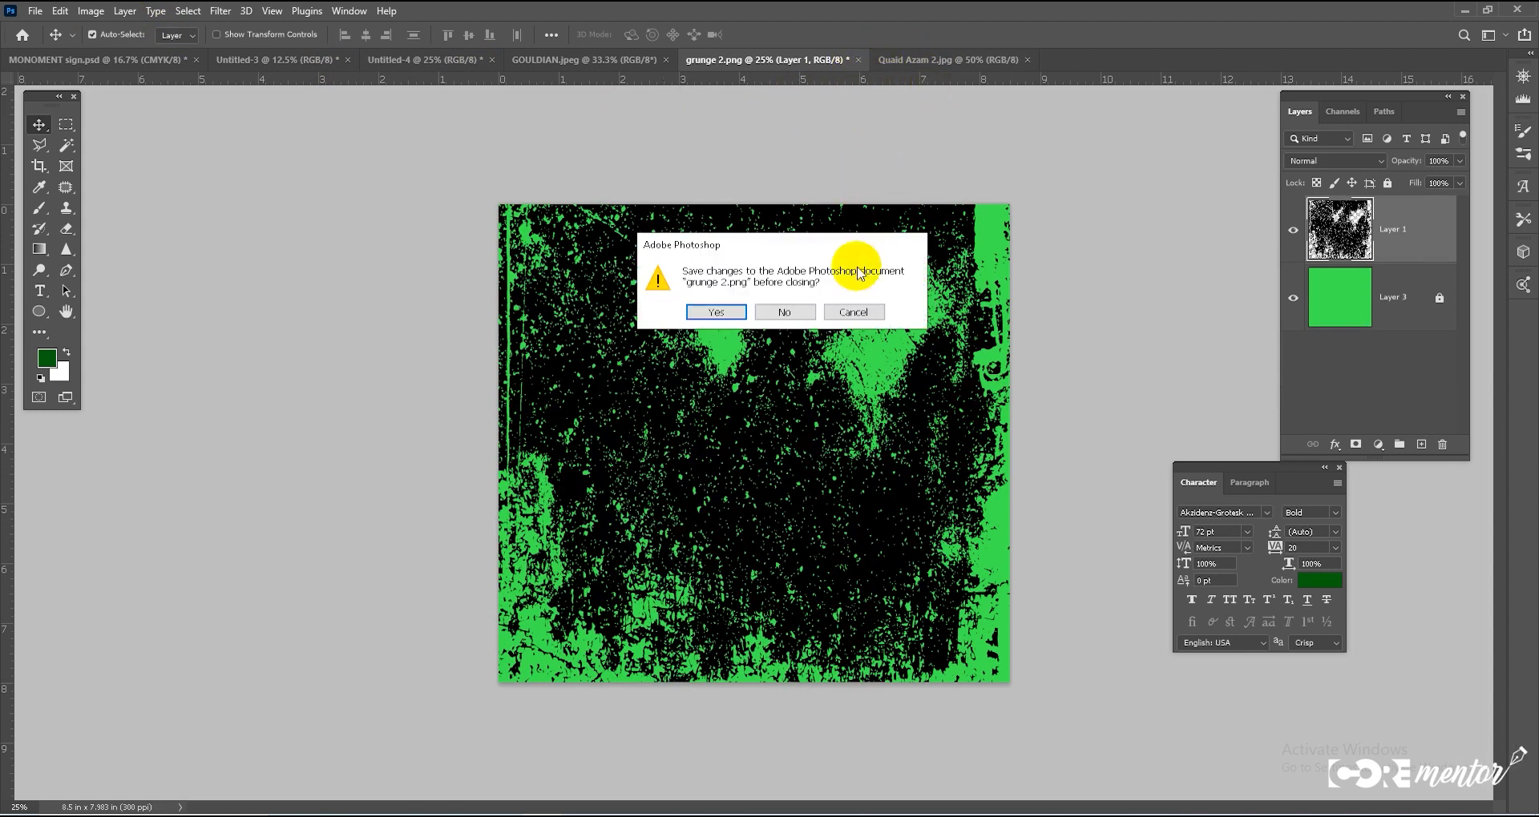
left_click(825, 319)
Step: Open the grunge 1 ink splatter image
left_click(35, 10)
left_click(54, 38)
double_click(465, 144)
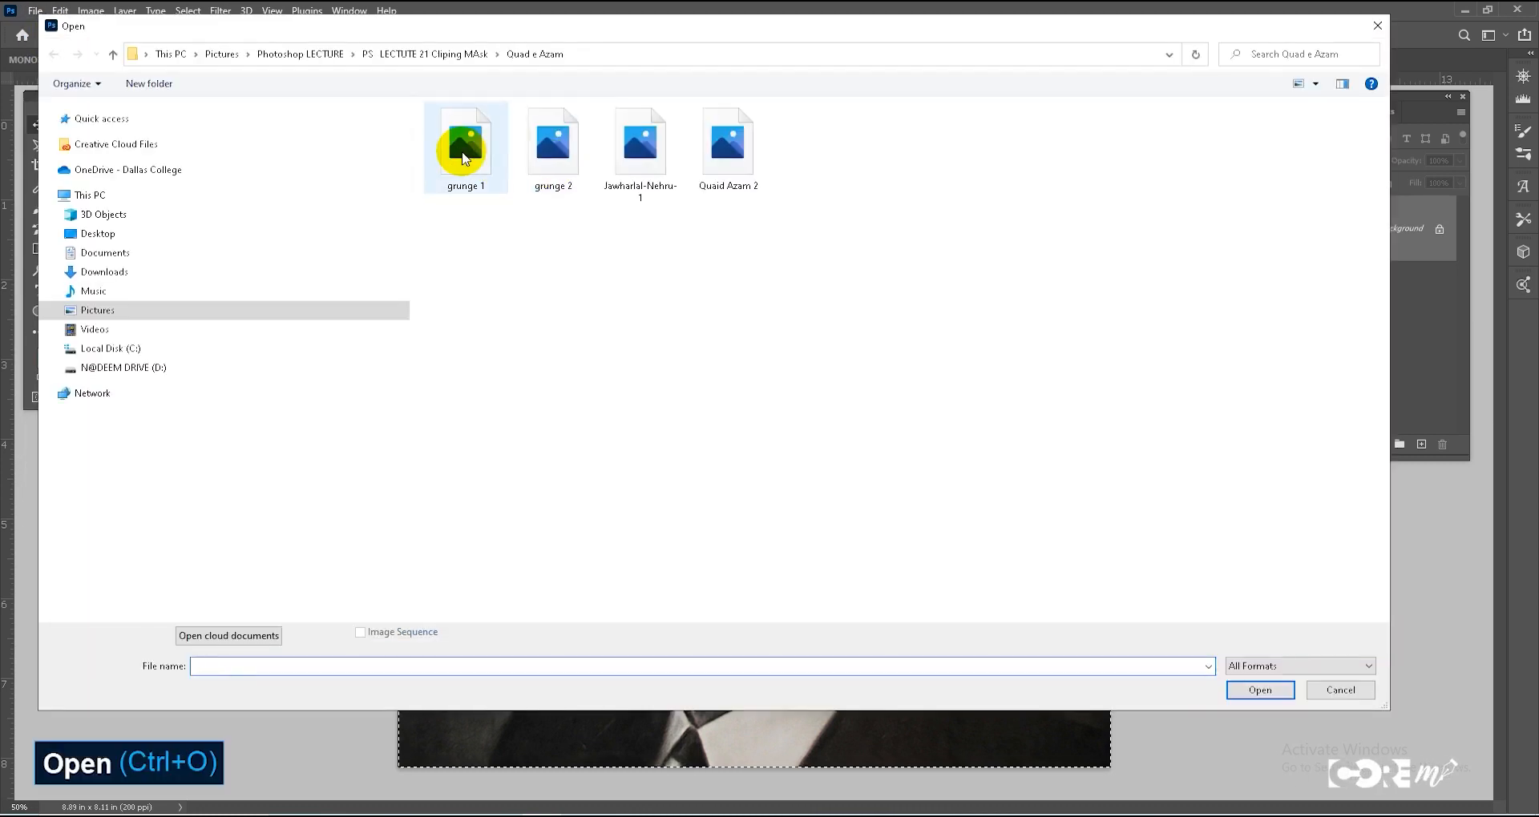
left_click(796, 377)
left_click_drag(760, 451, 757, 439)
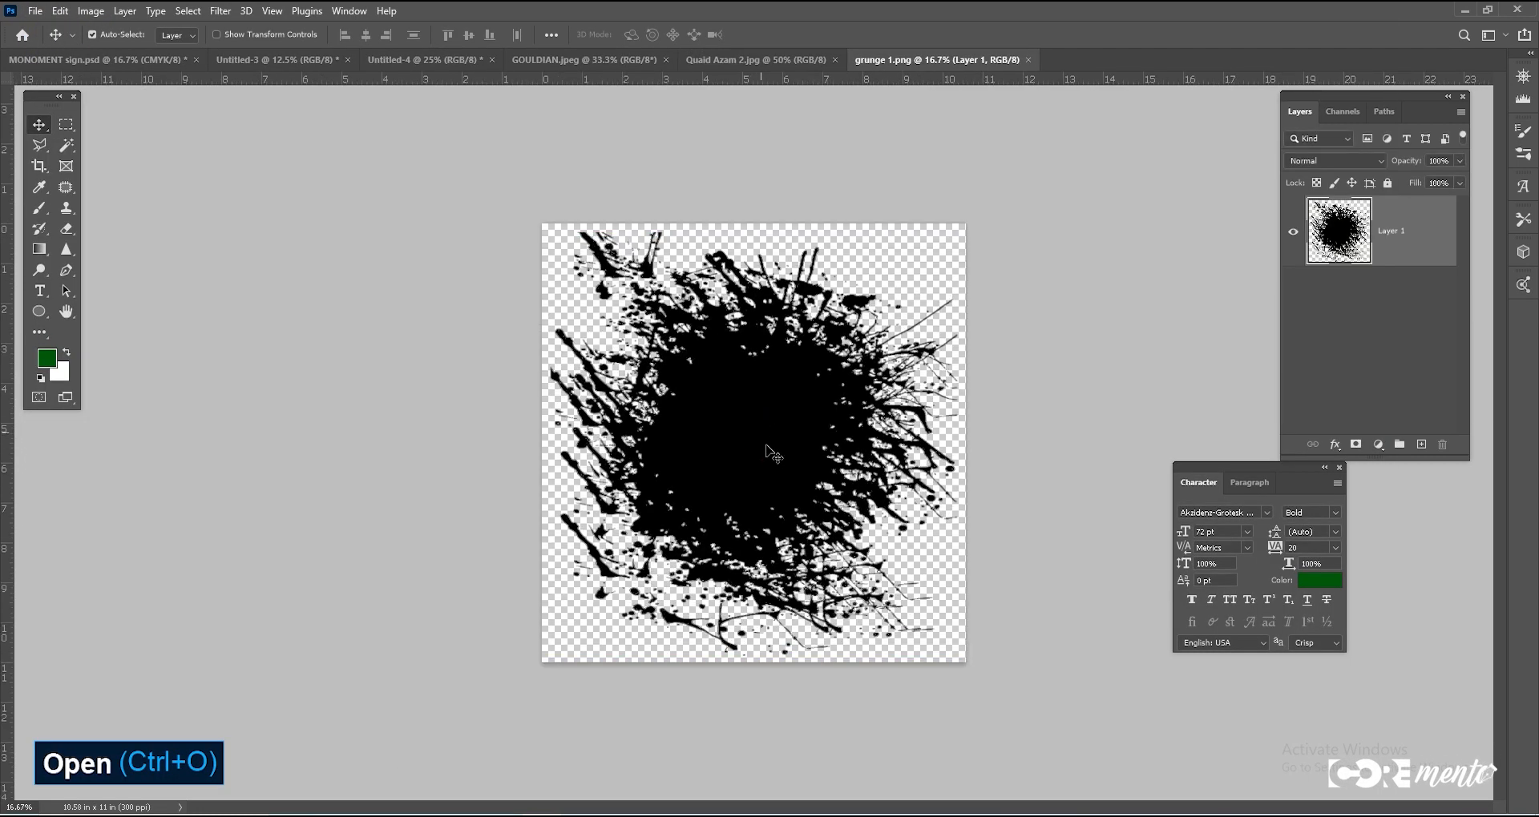
Step: Open the Jawharlal-Nehru-1 photo from the same folder
left_click(34, 11)
left_click(35, 11)
left_click(34, 11)
left_click(55, 39)
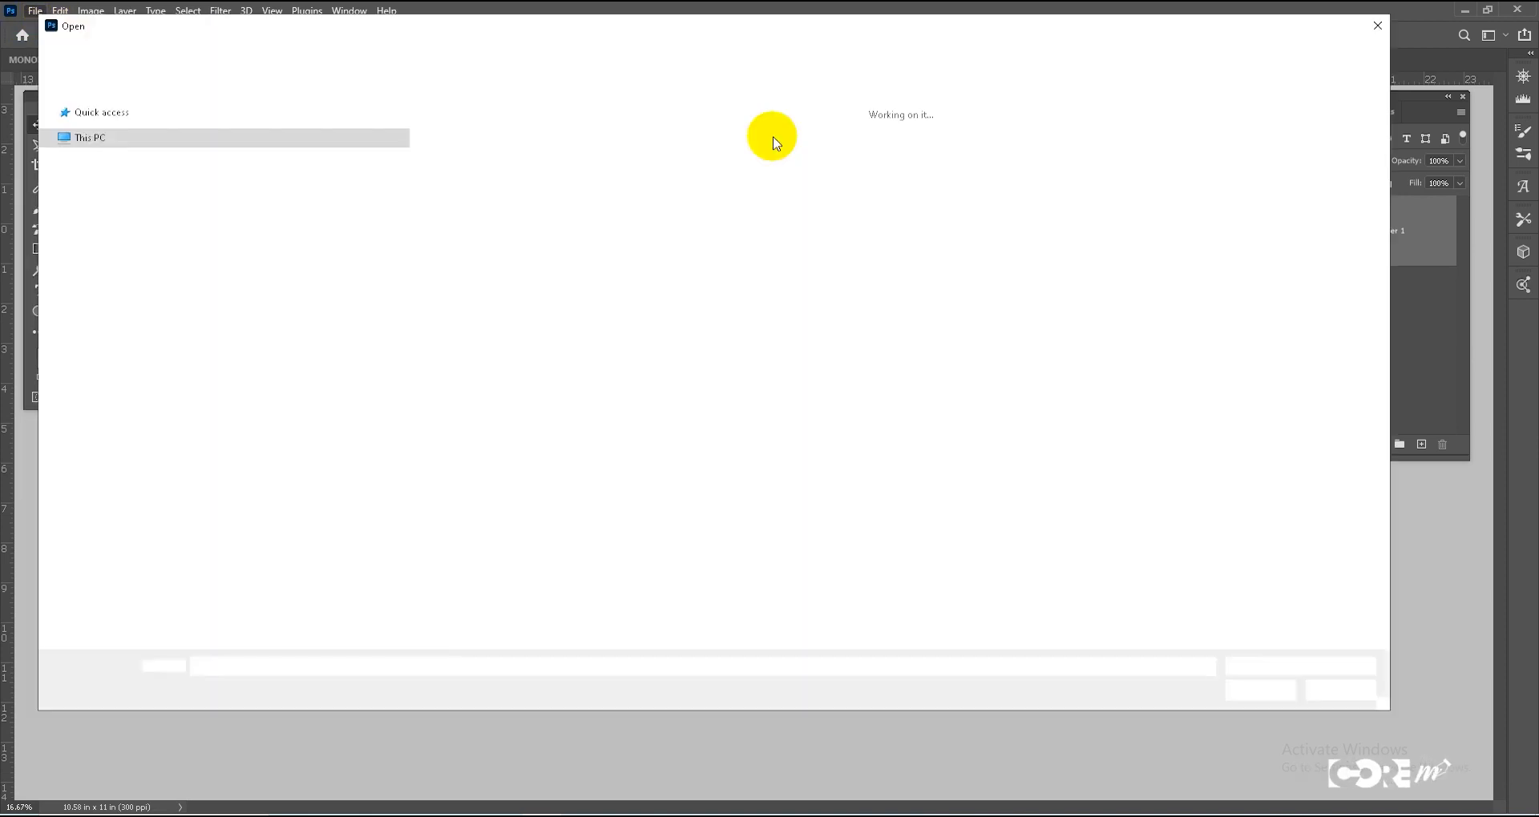
left_click(640, 160)
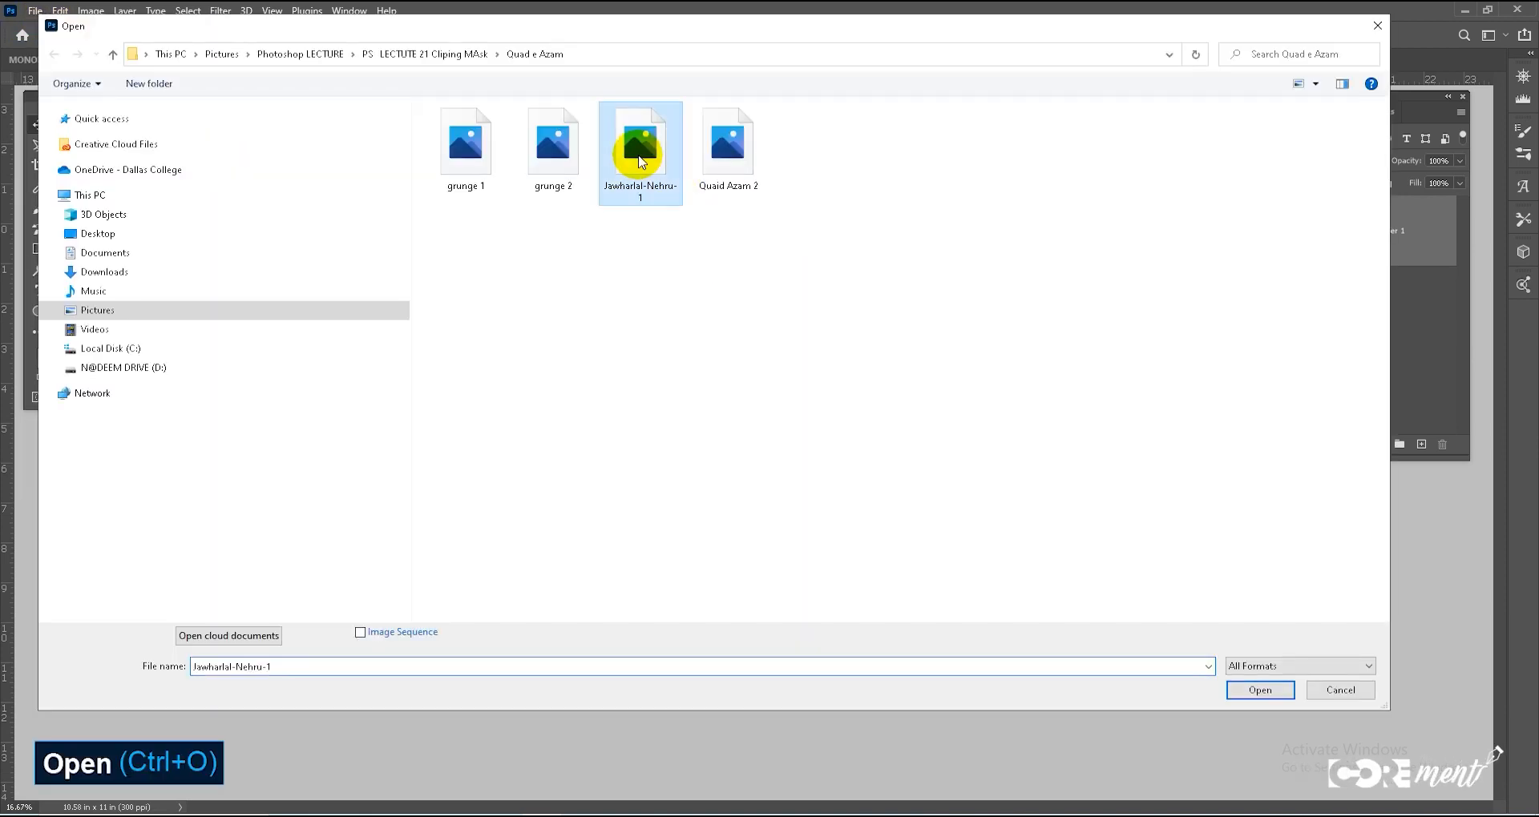
double_click(640, 160)
Step: Copy the entire Jawharlal-Nehru-1 photo into grunge 1 as a new layer and close the photo's document
left_click(731, 323)
left_click(757, 393, "ctrl+alt")
key("ctrl+a")
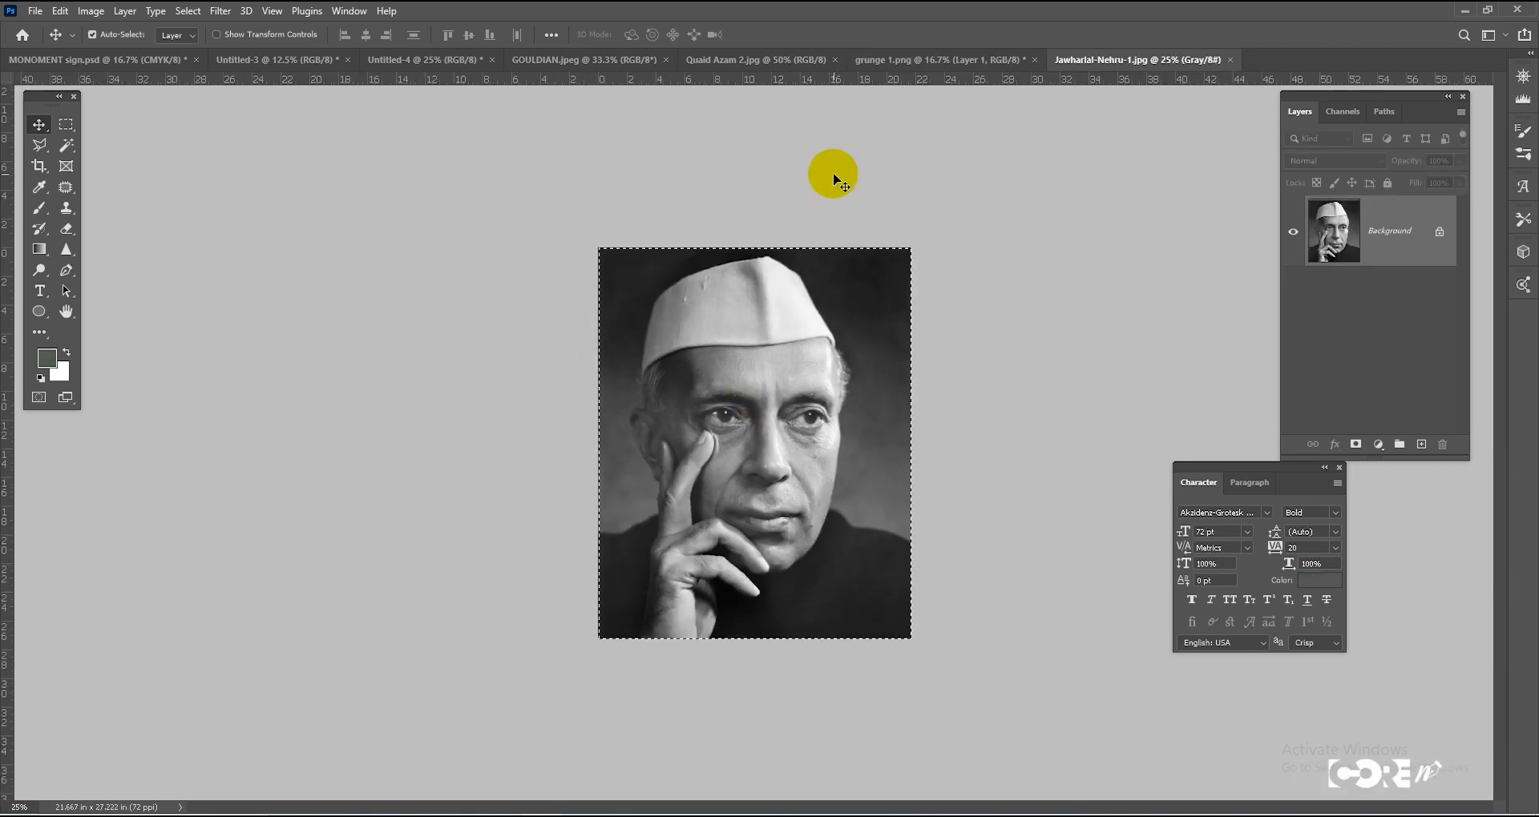
left_click(1230, 61)
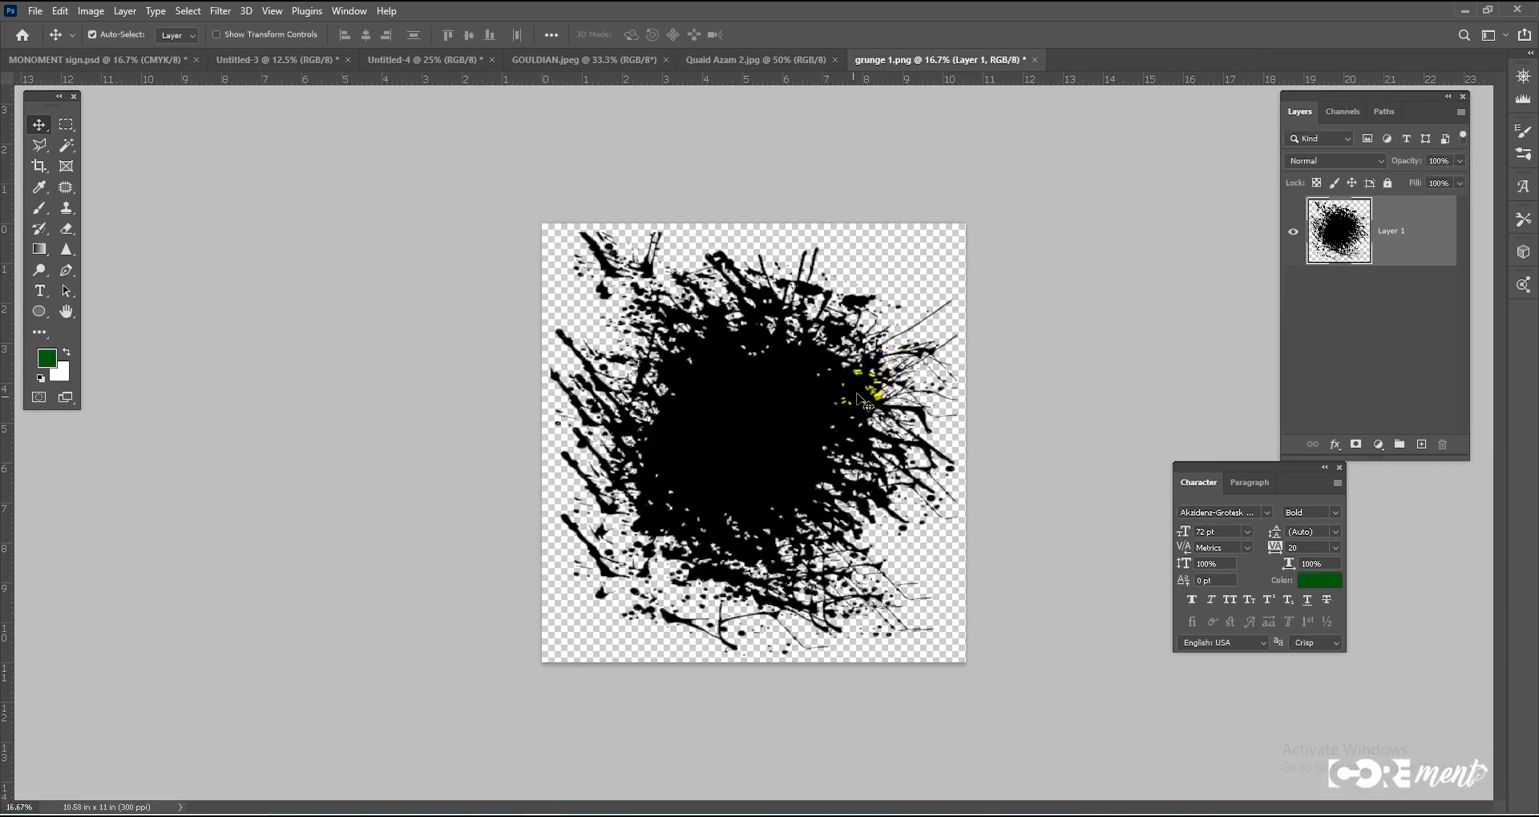
key("ctrl+v")
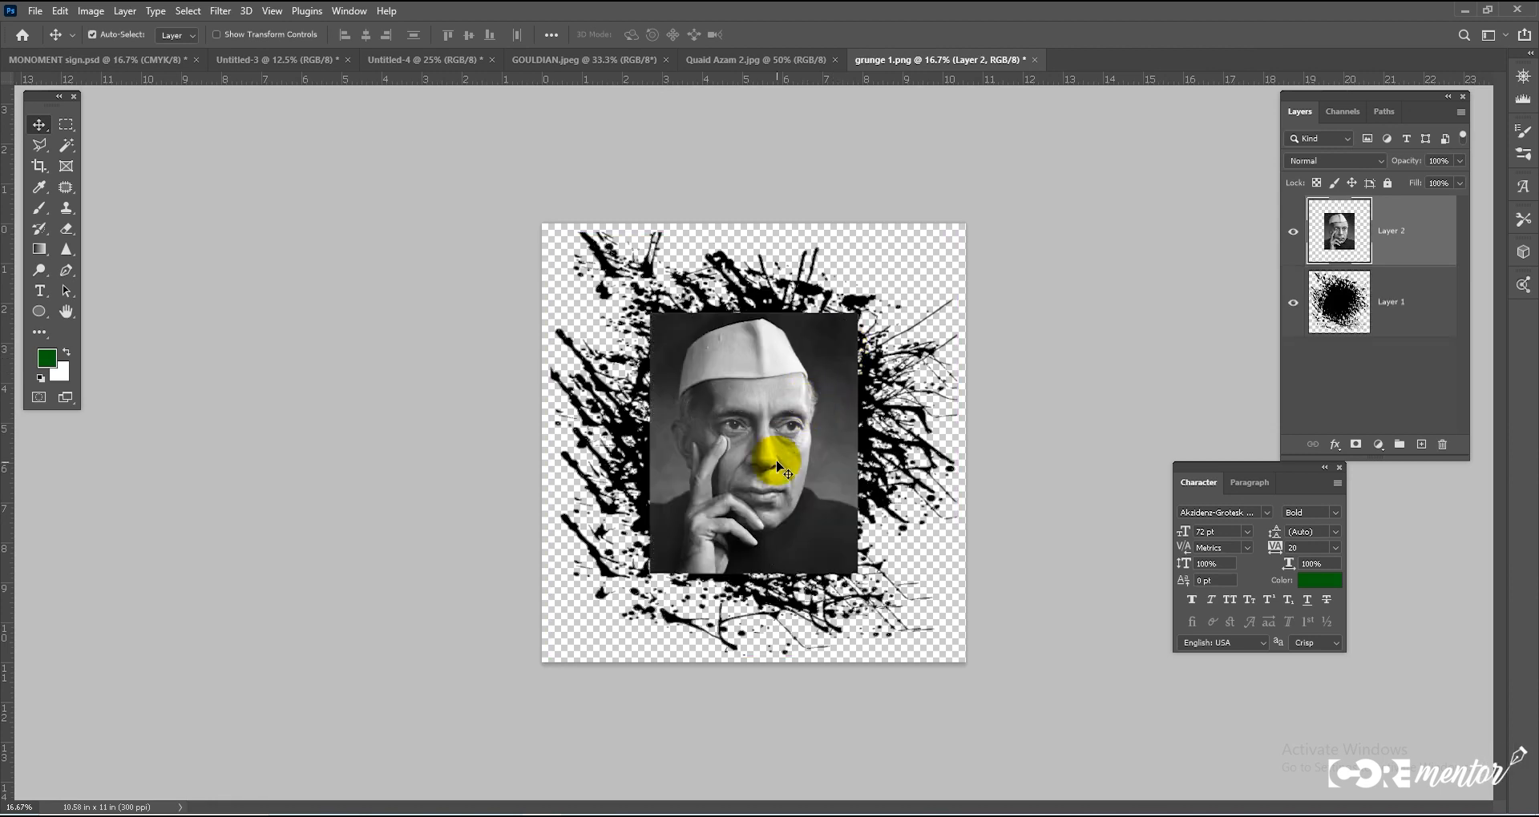
Step: Hide the rulers and enlarge the pasted photo so it covers most of the ink splatter
key("ctrl+r")
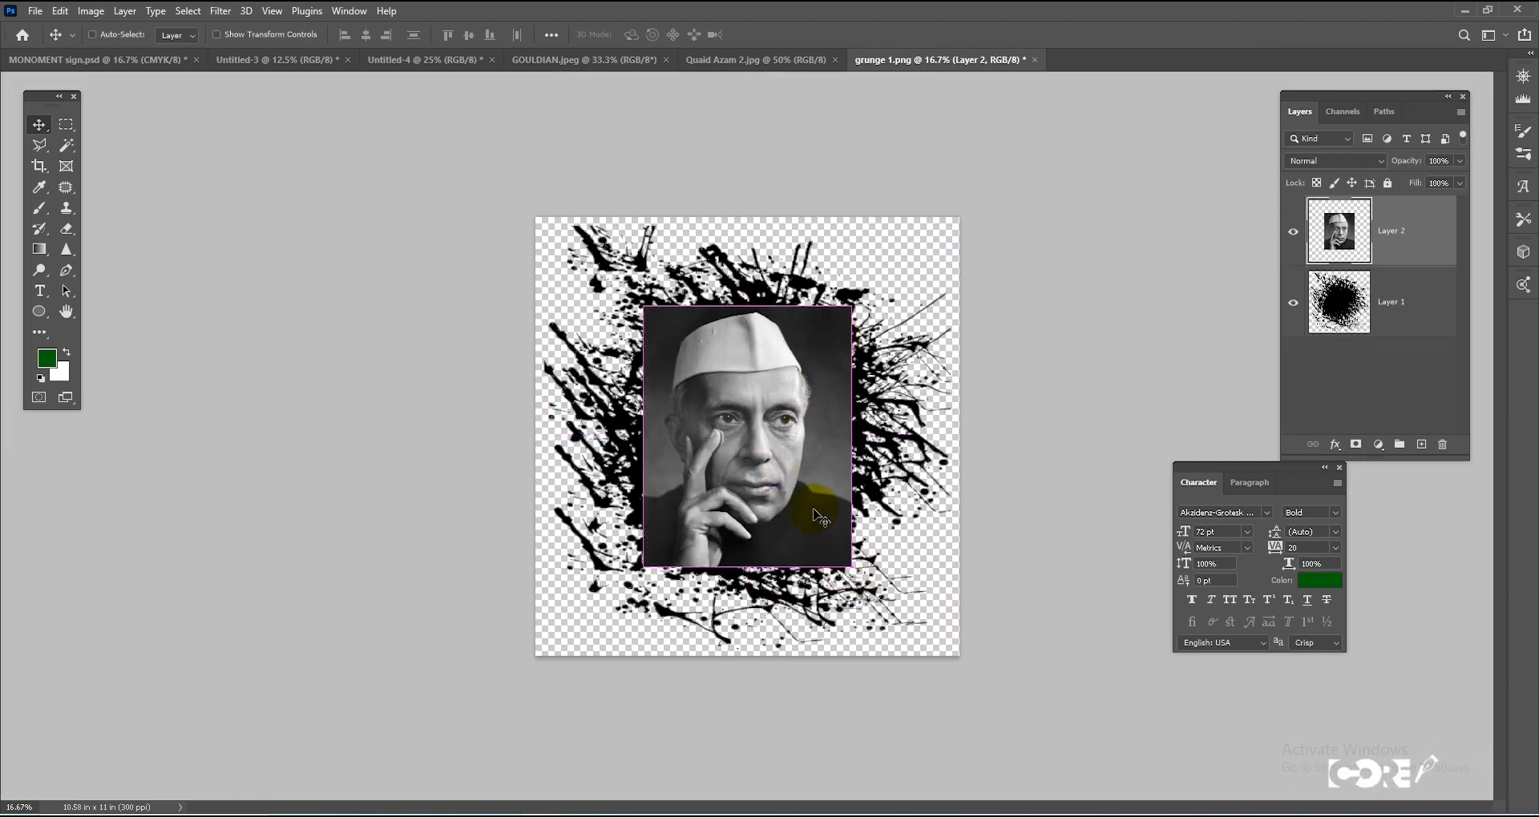
key("ctrl+t")
left_click_drag(852, 568, 894, 621)
key("Return")
Step: Position the photo over the splatter, clip it to Layer 1, and adjust its placement inside the shape
left_click_drag(810, 458, 800, 477)
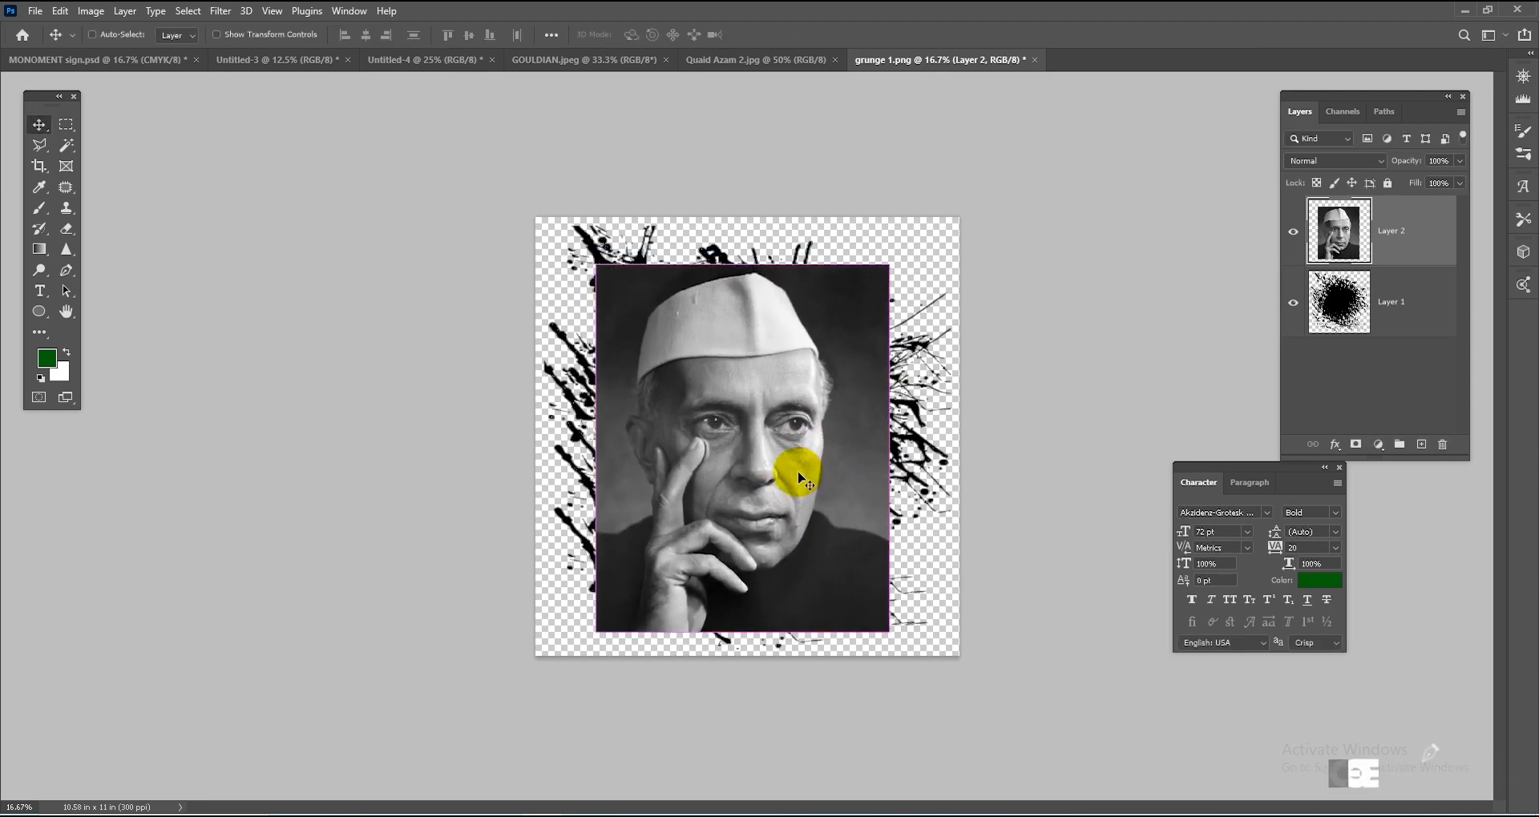
key("alt+ctrl+g")
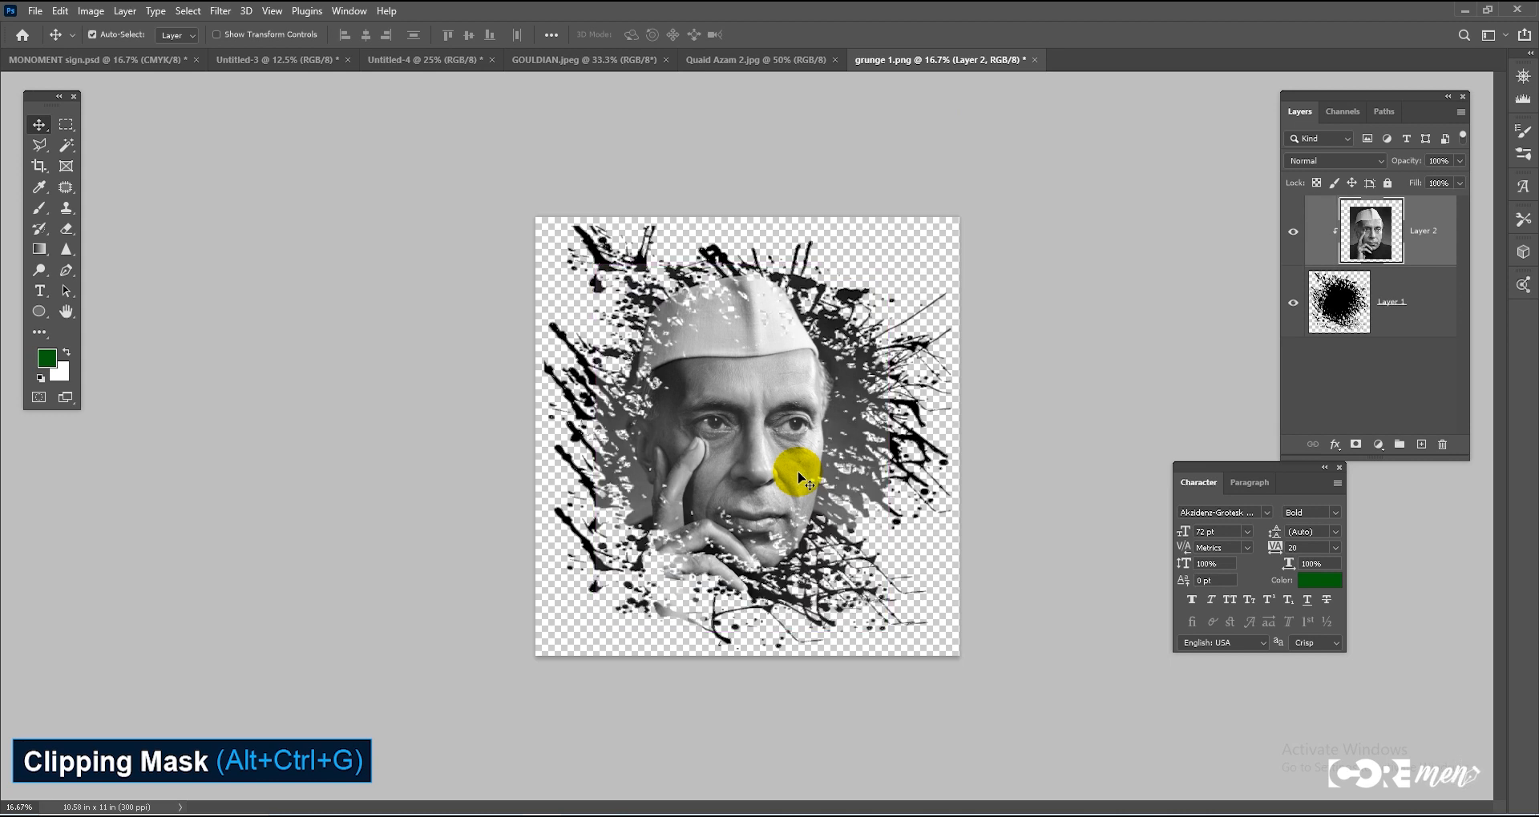
mouse_move(770, 441)
left_mouse_down()
mouse_move(742, 508)
mouse_move(790, 440)
left_mouse_up()
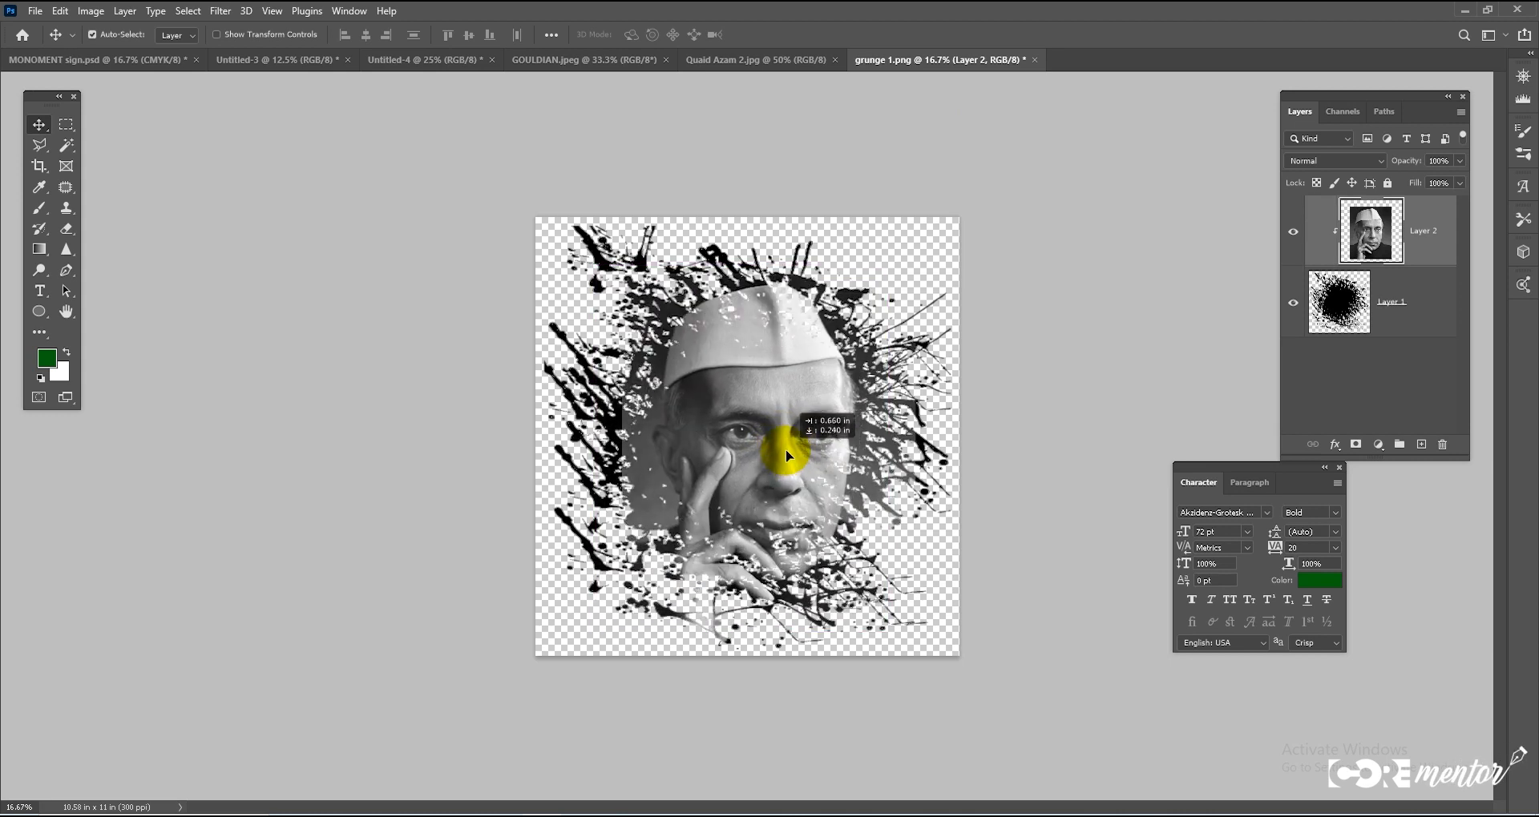
Step: Add a dark green Solid Color fill layer and move it beneath the photo and splatter layers
left_click(1378, 445)
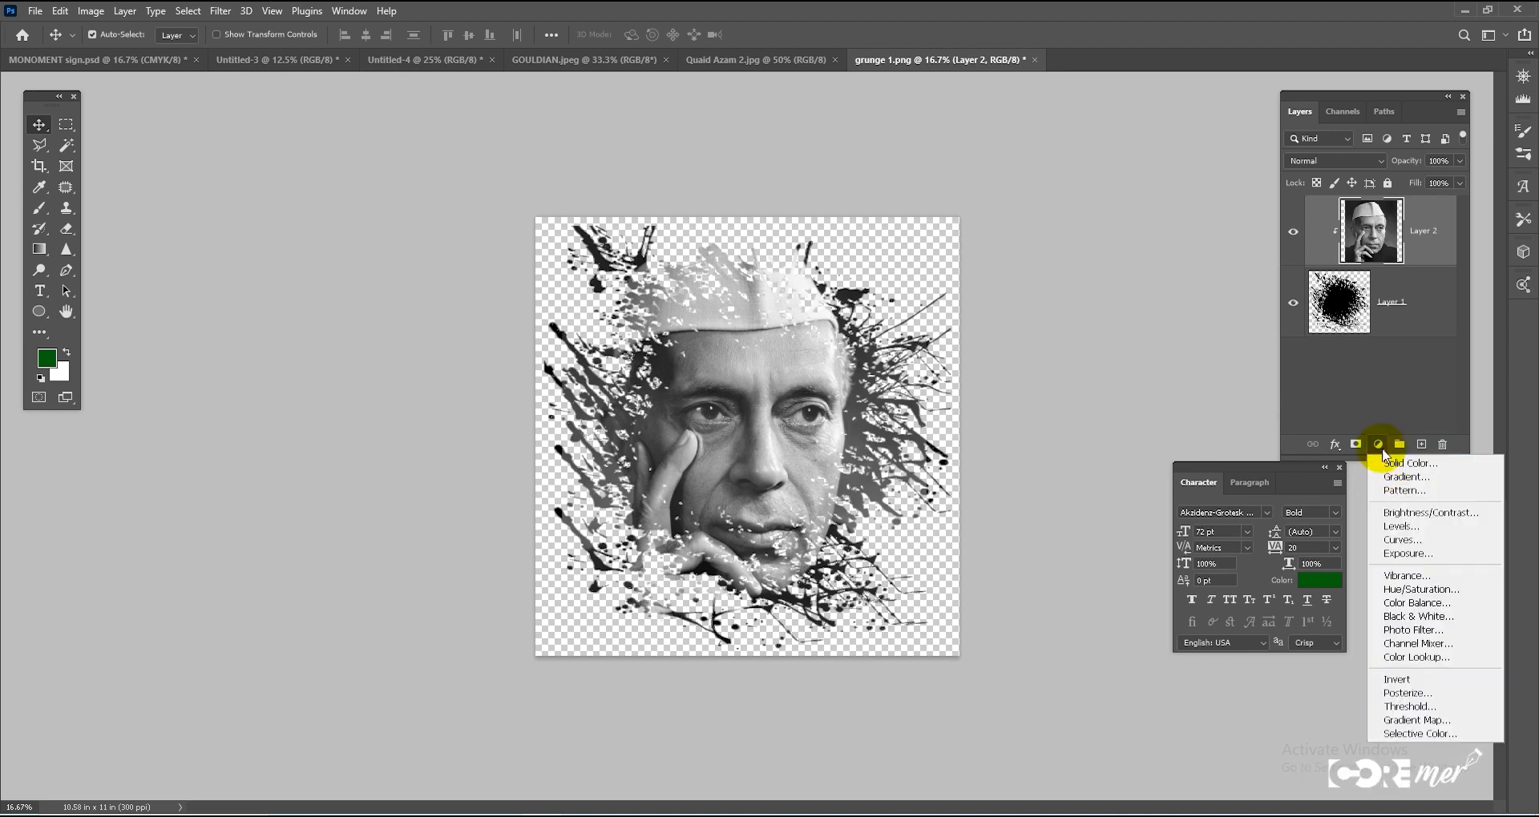
left_click(1413, 470)
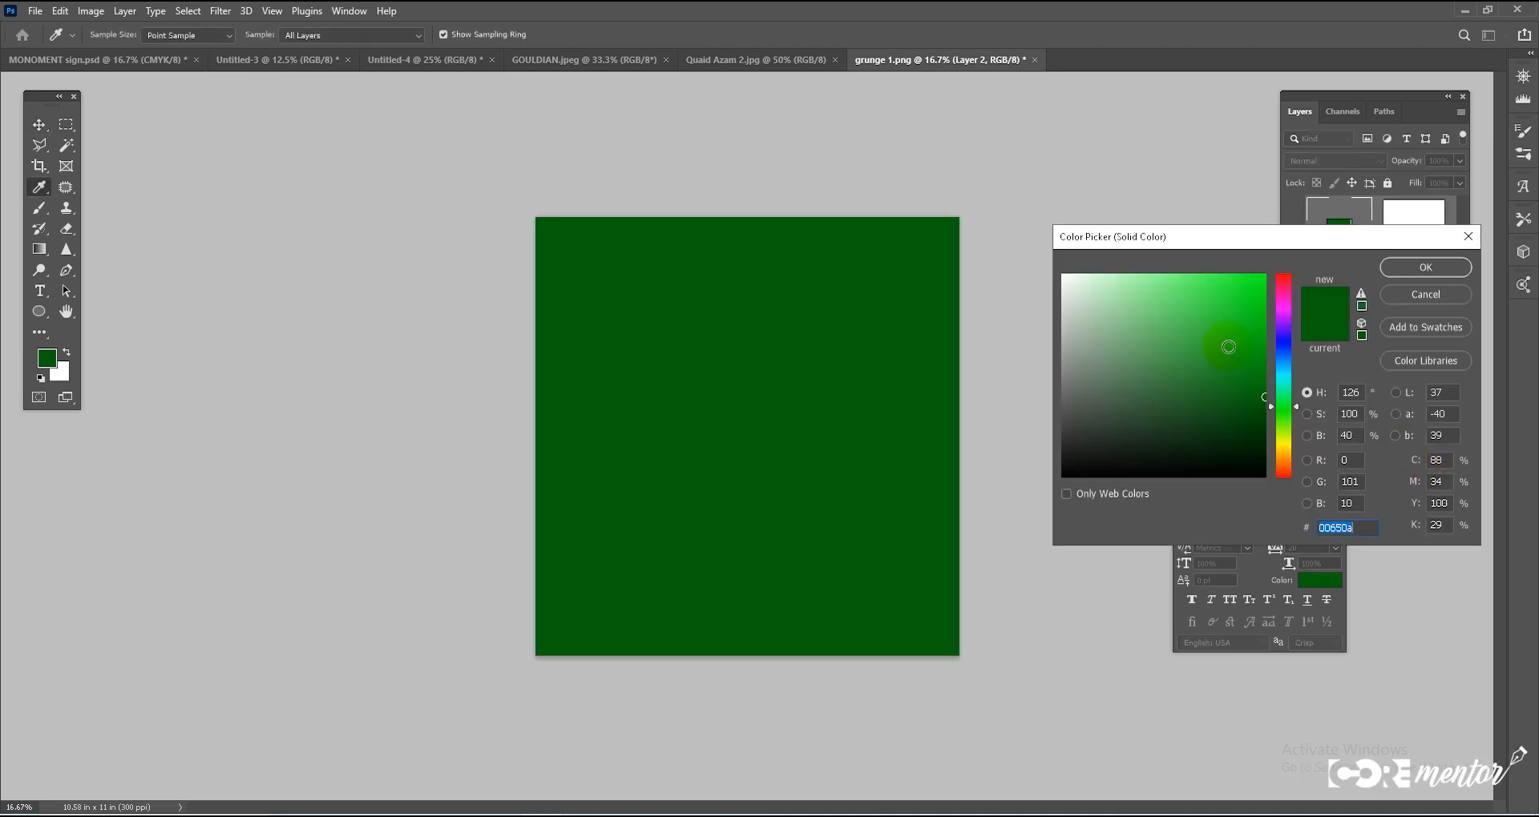
left_click(1419, 267)
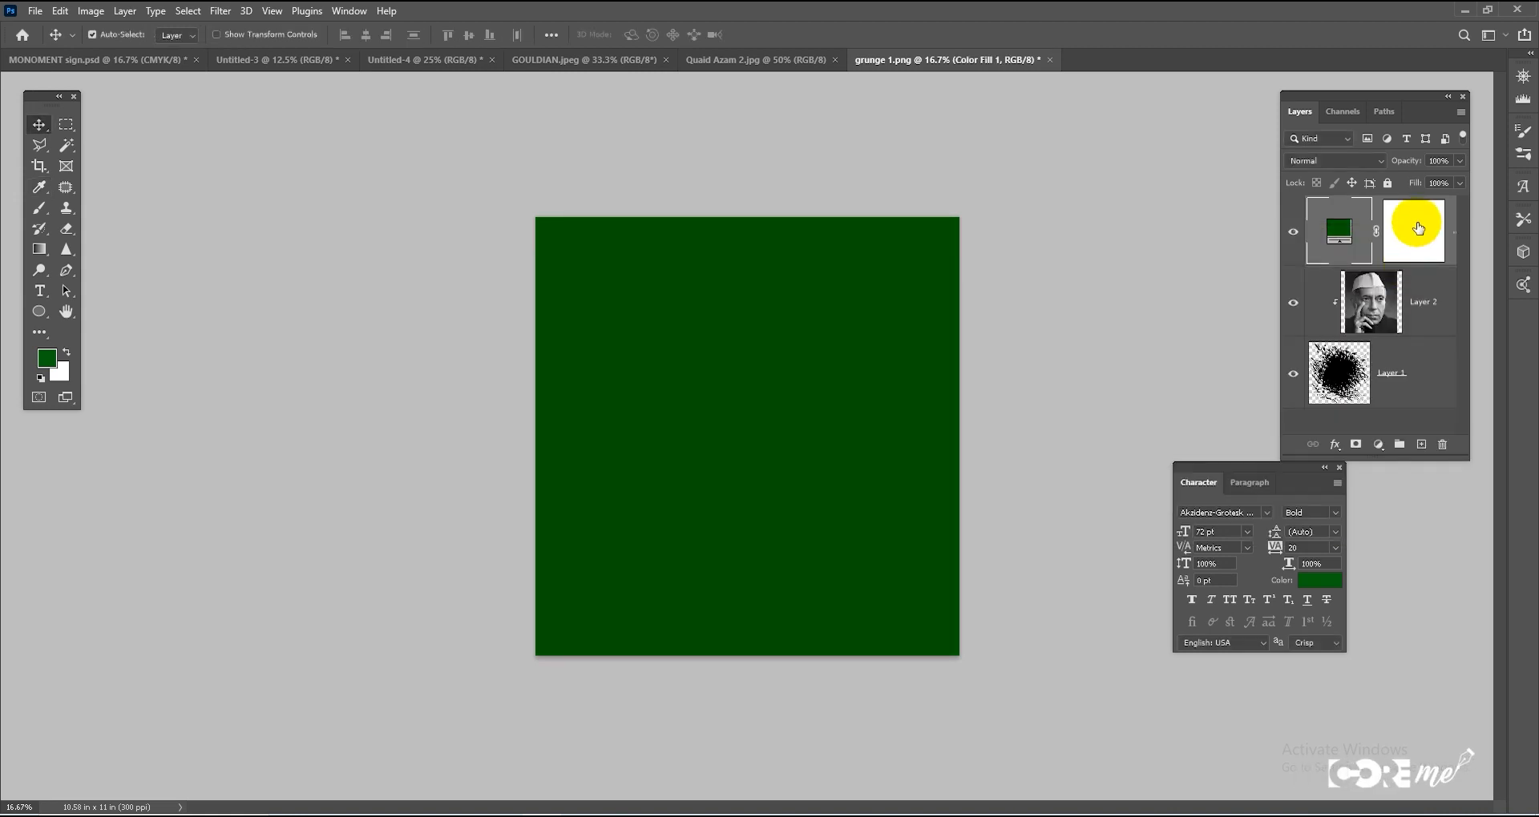
left_click(1426, 292)
left_click(1409, 368, "shift")
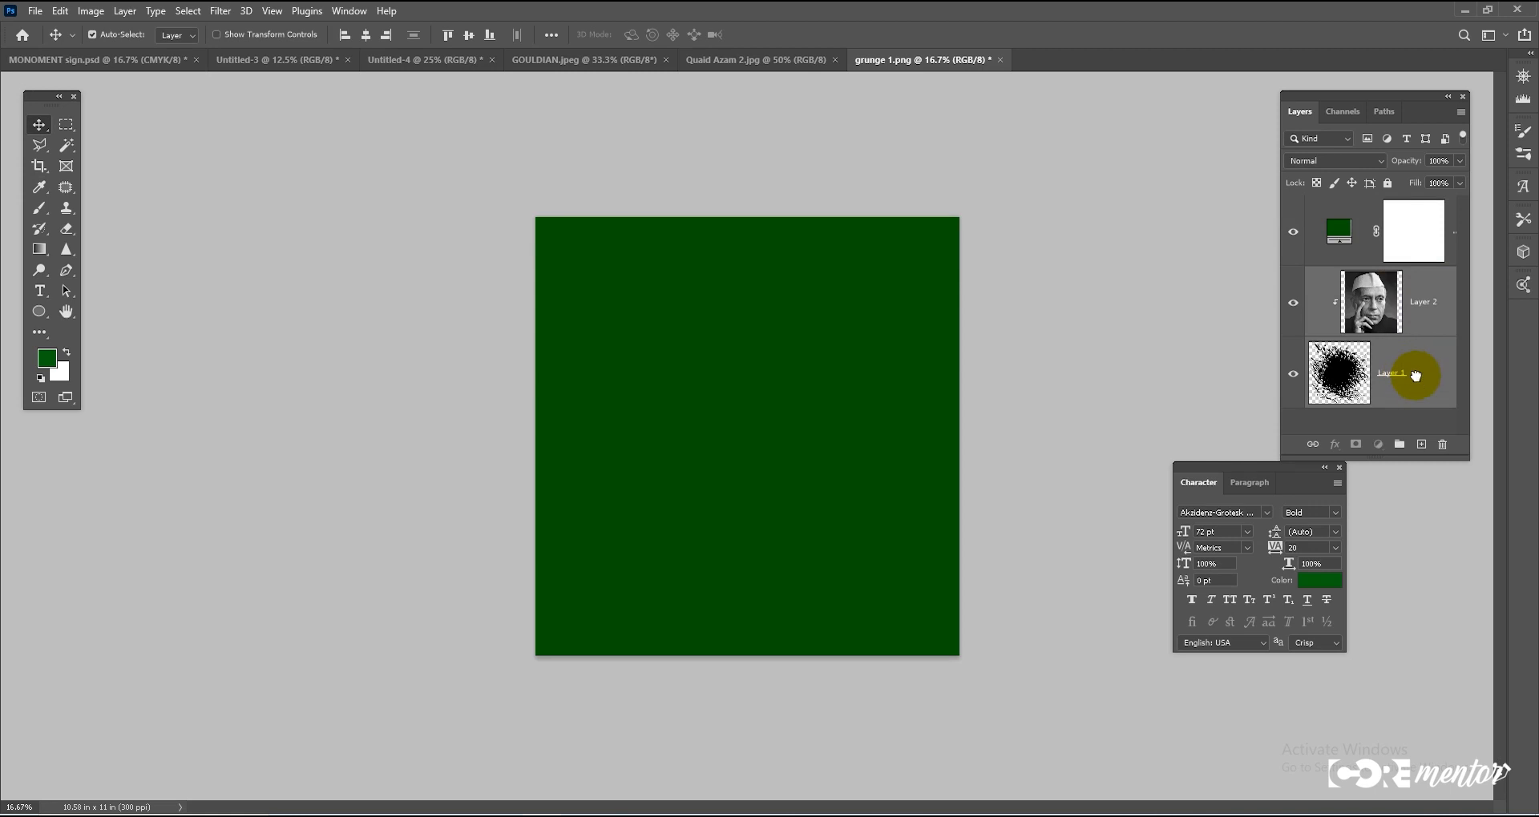
left_click_drag(1416, 230, 1410, 379)
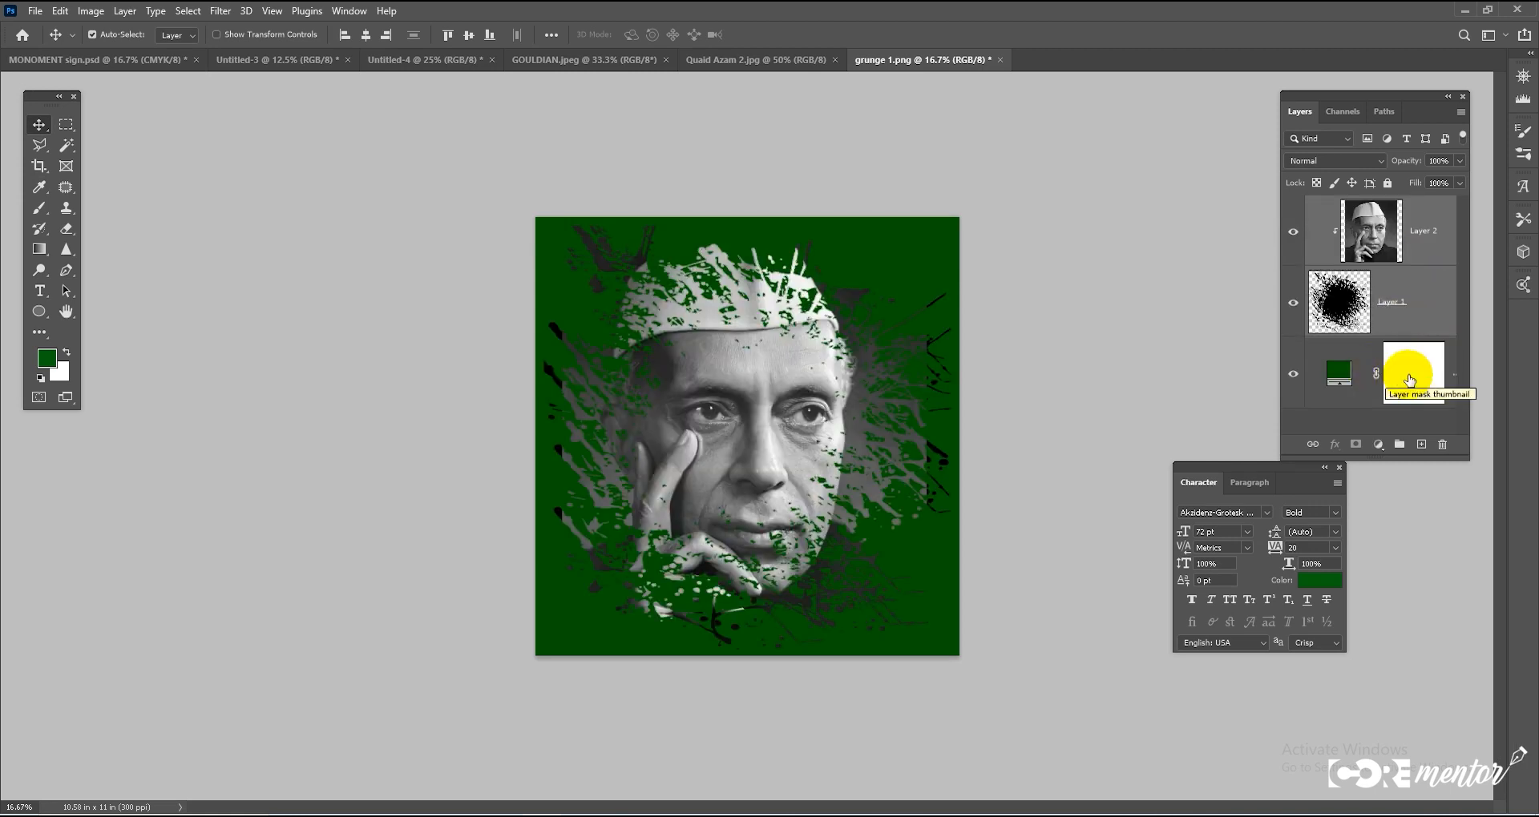
Step: Change the Solid Color fill layer behind the splatter to black
double_click(1344, 381)
left_click(1267, 467)
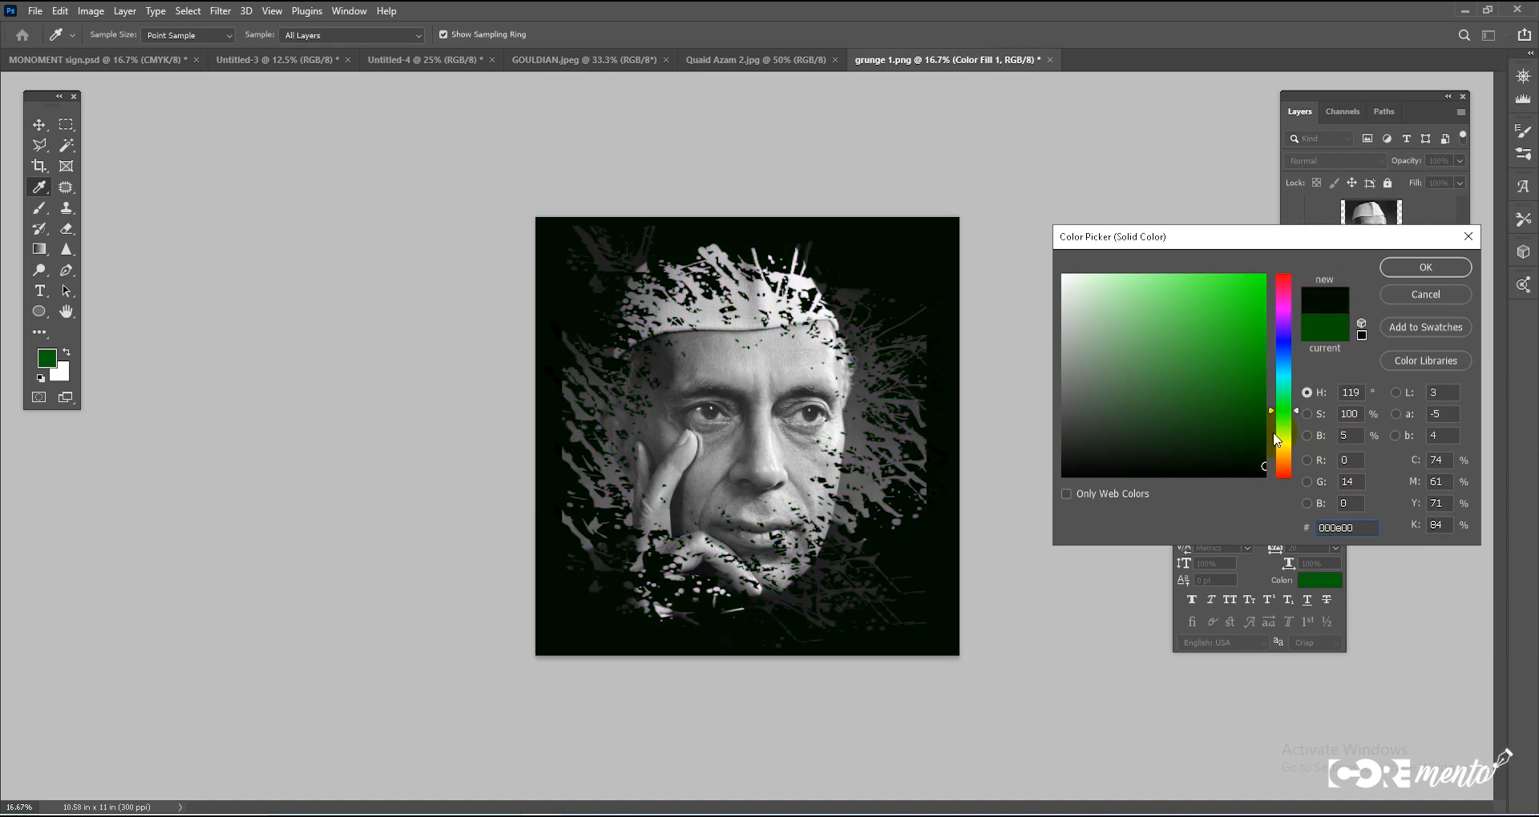
left_click_drag(1276, 439, 1277, 485)
left_click(1425, 267)
Step: Enlarge the clipped portrait on Layer 2 and reposition it so the face fills the ink splatter
left_click(1398, 230)
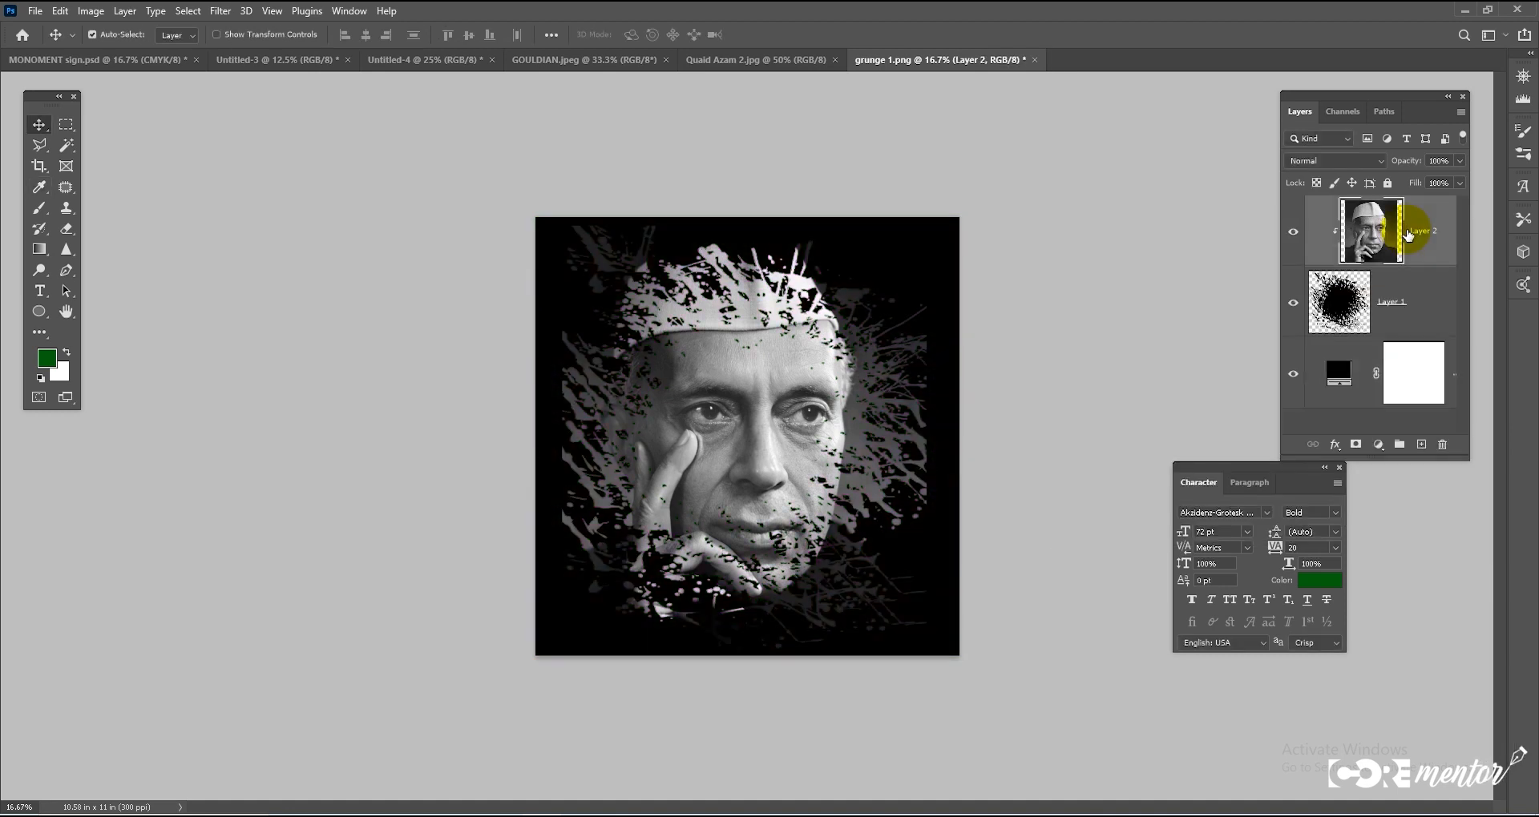
key("ctrl+t")
left_click_drag(929, 677, 1000, 753)
left_click_drag(795, 550, 771, 522)
left_click_drag(987, 729, 970, 711)
key("Return")
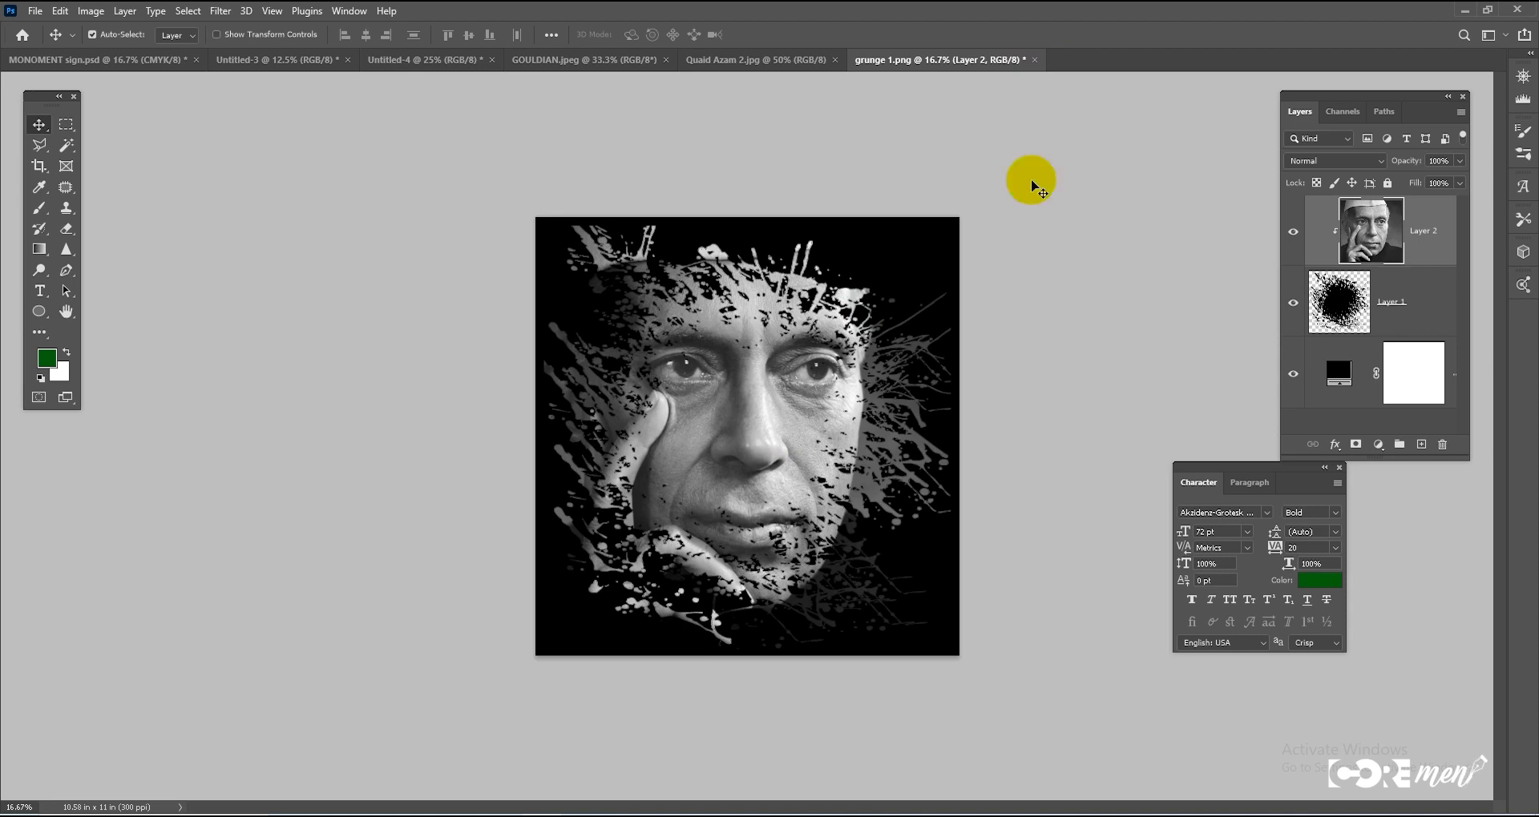
Step: Close the grunge 1 document without saving and hide the photo layers in Untitled-3
left_click(1033, 60)
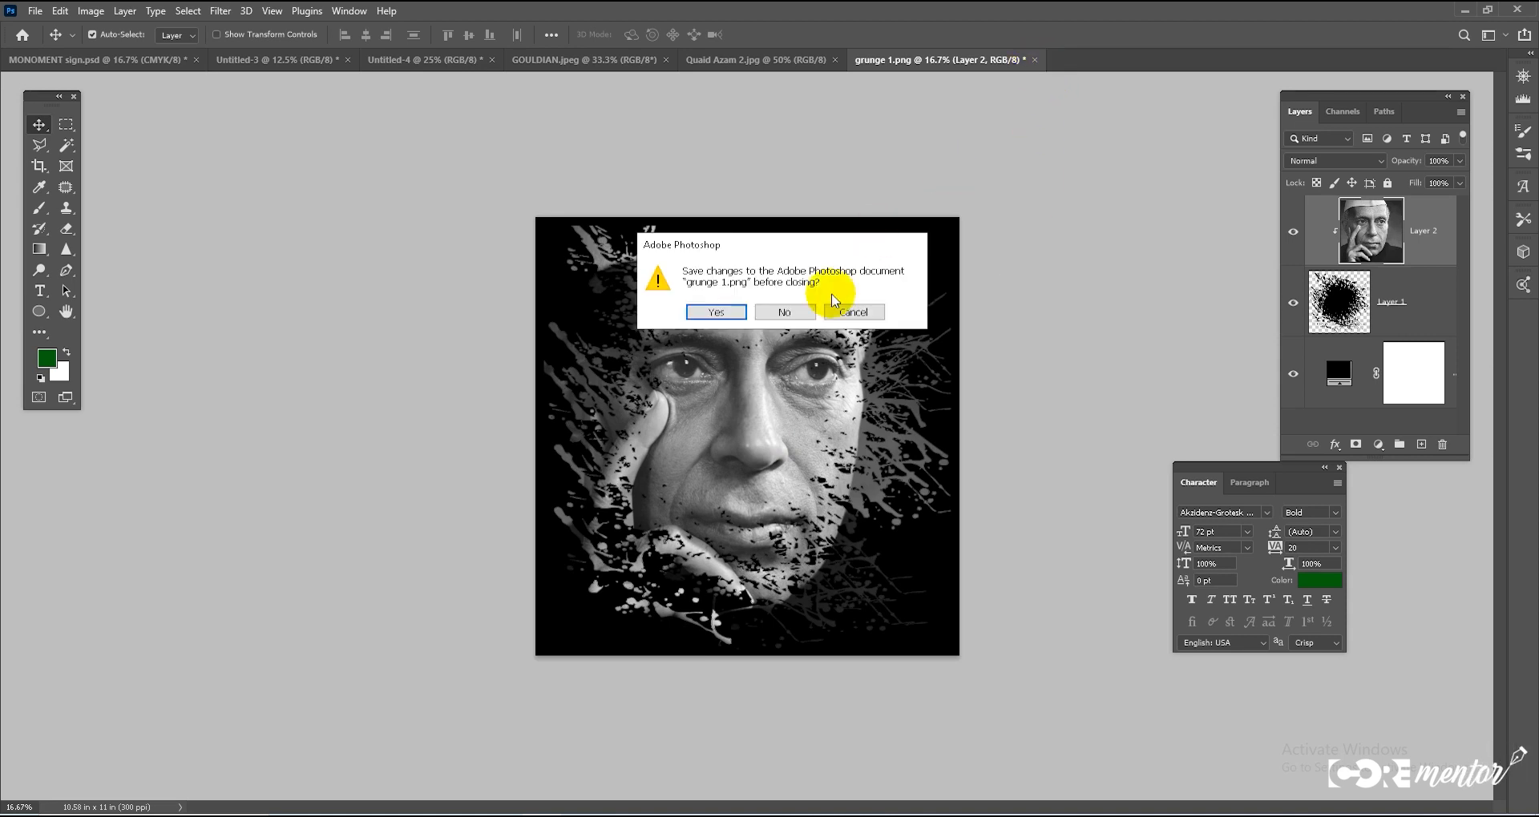
left_click(790, 308)
mouse_move(1290, 213)
left_mouse_down()
mouse_move(1294, 342)
mouse_move(1289, 193)
mouse_move(1294, 336)
left_mouse_up()
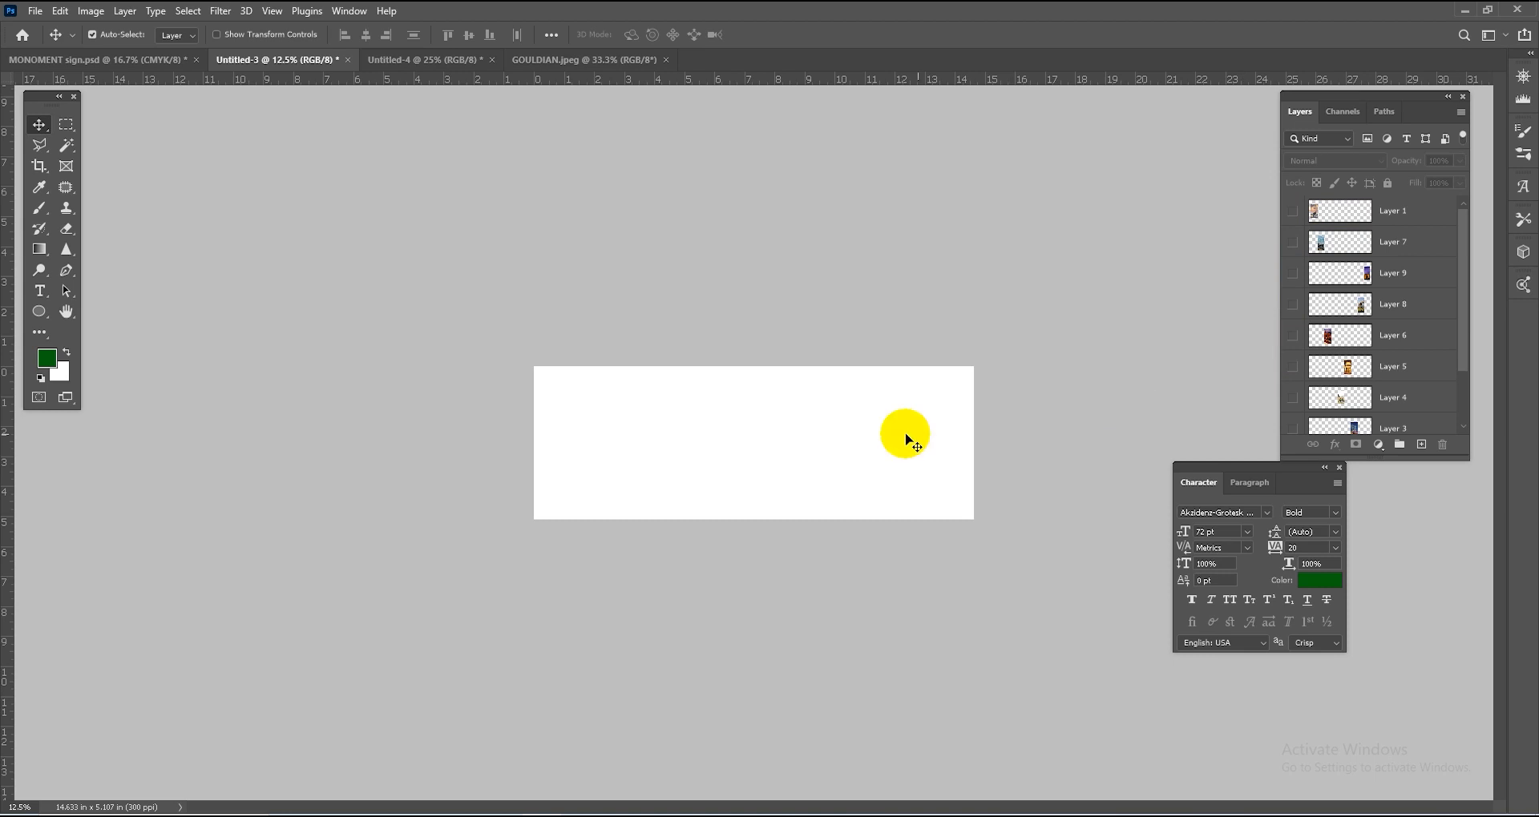
Step: Add the text KARACHI in dark green, scale it to about 249 pt, and centre it on the canvas
key("t")
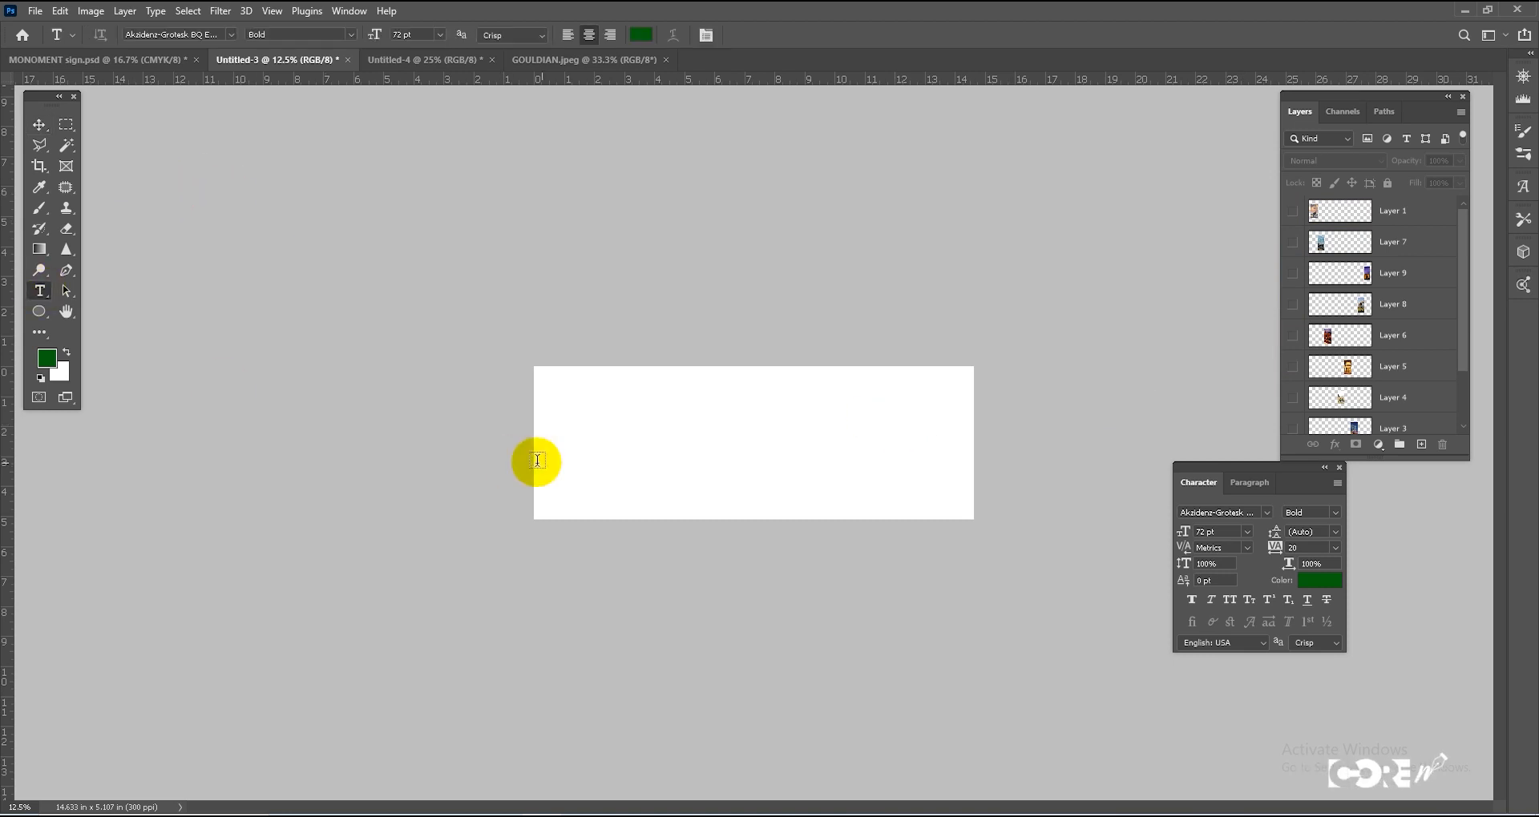
left_click(621, 456)
type("KARACHI")
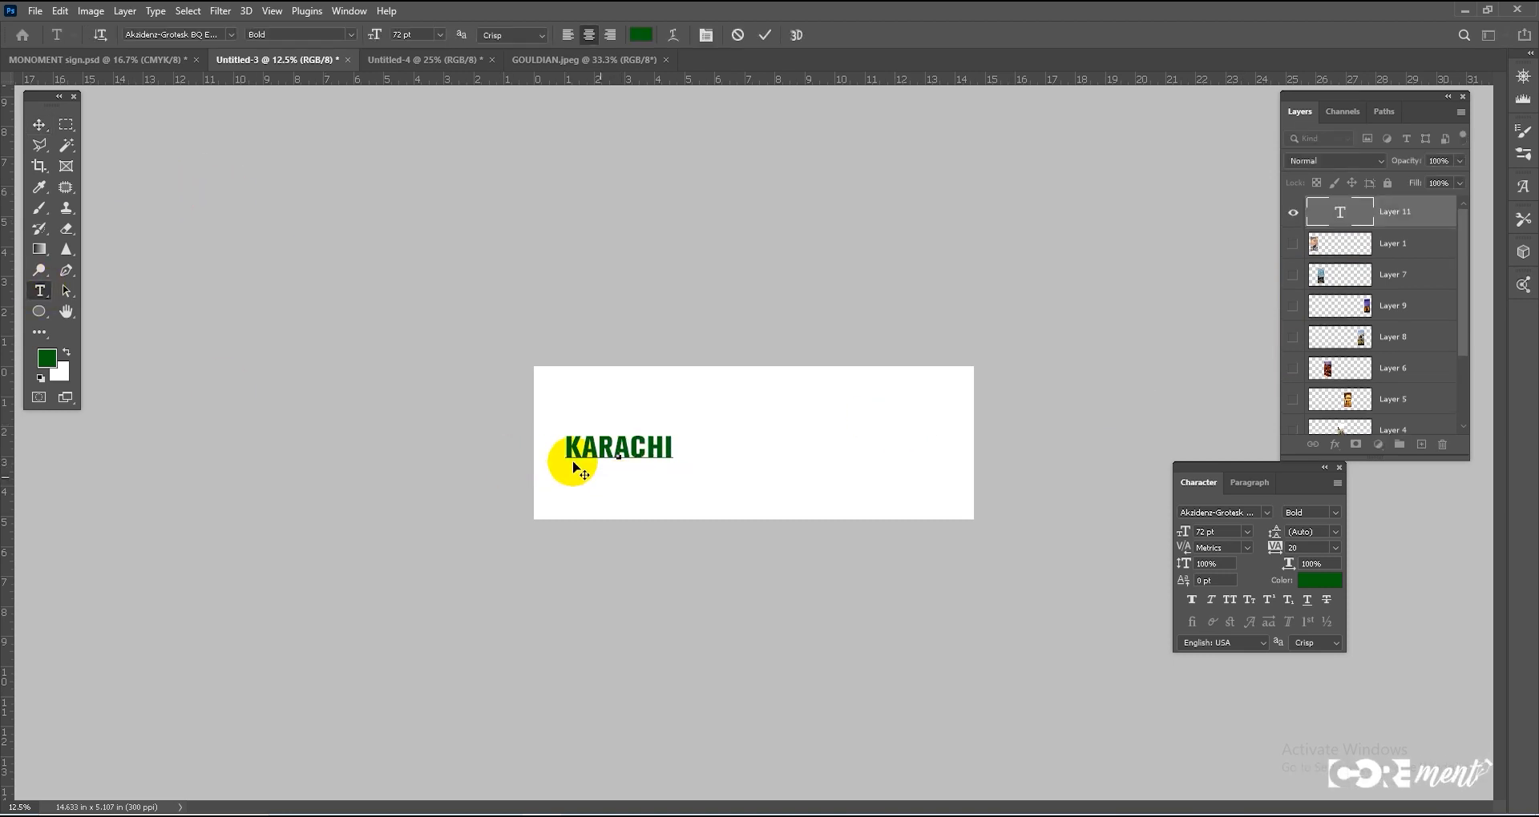
left_click(40, 126)
key("ctrl+t")
left_click_drag(673, 465, 886, 535)
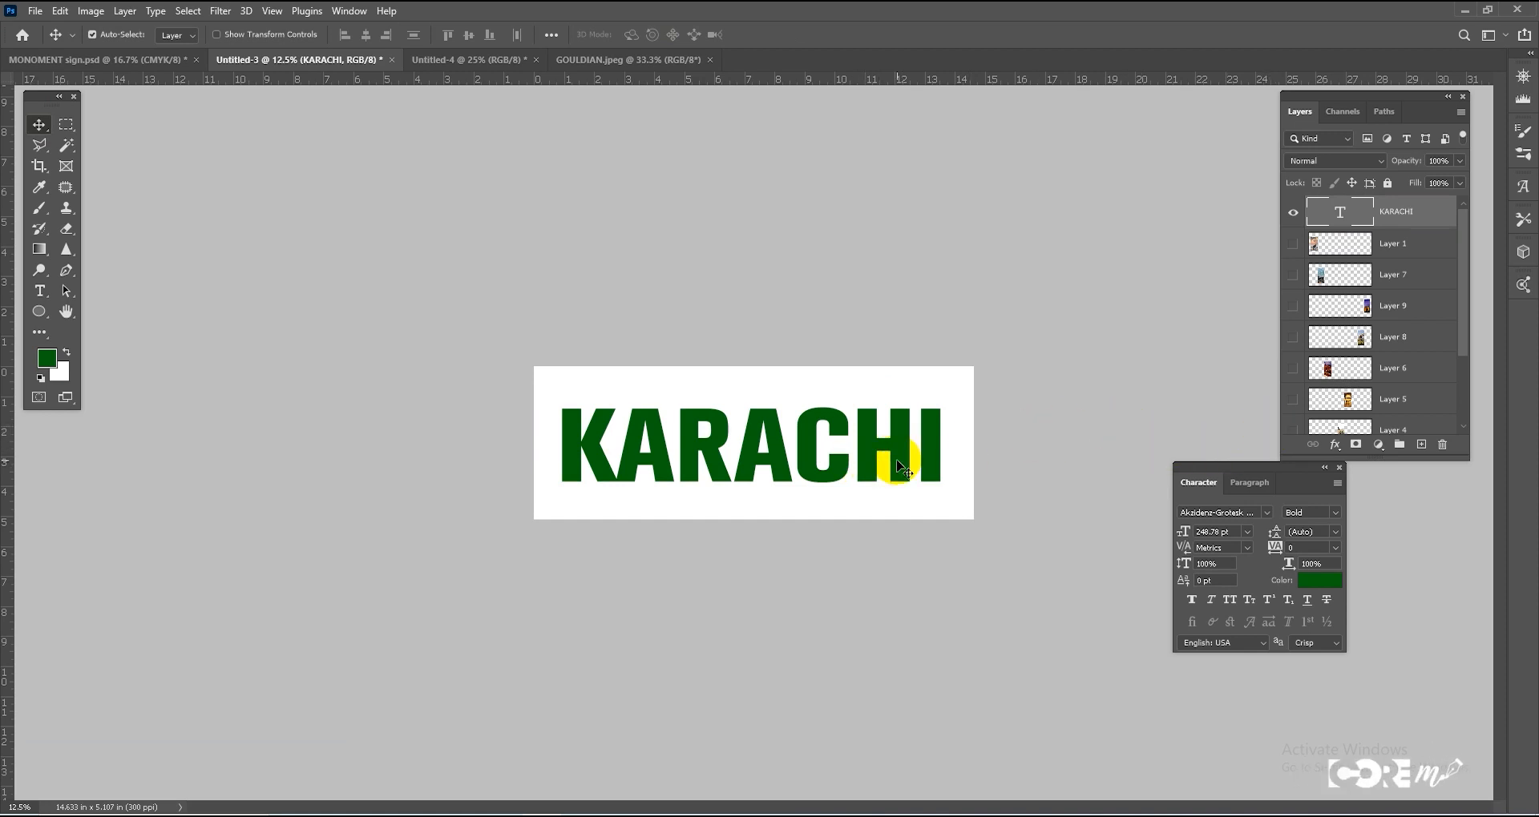
left_click_drag(899, 462, 897, 460)
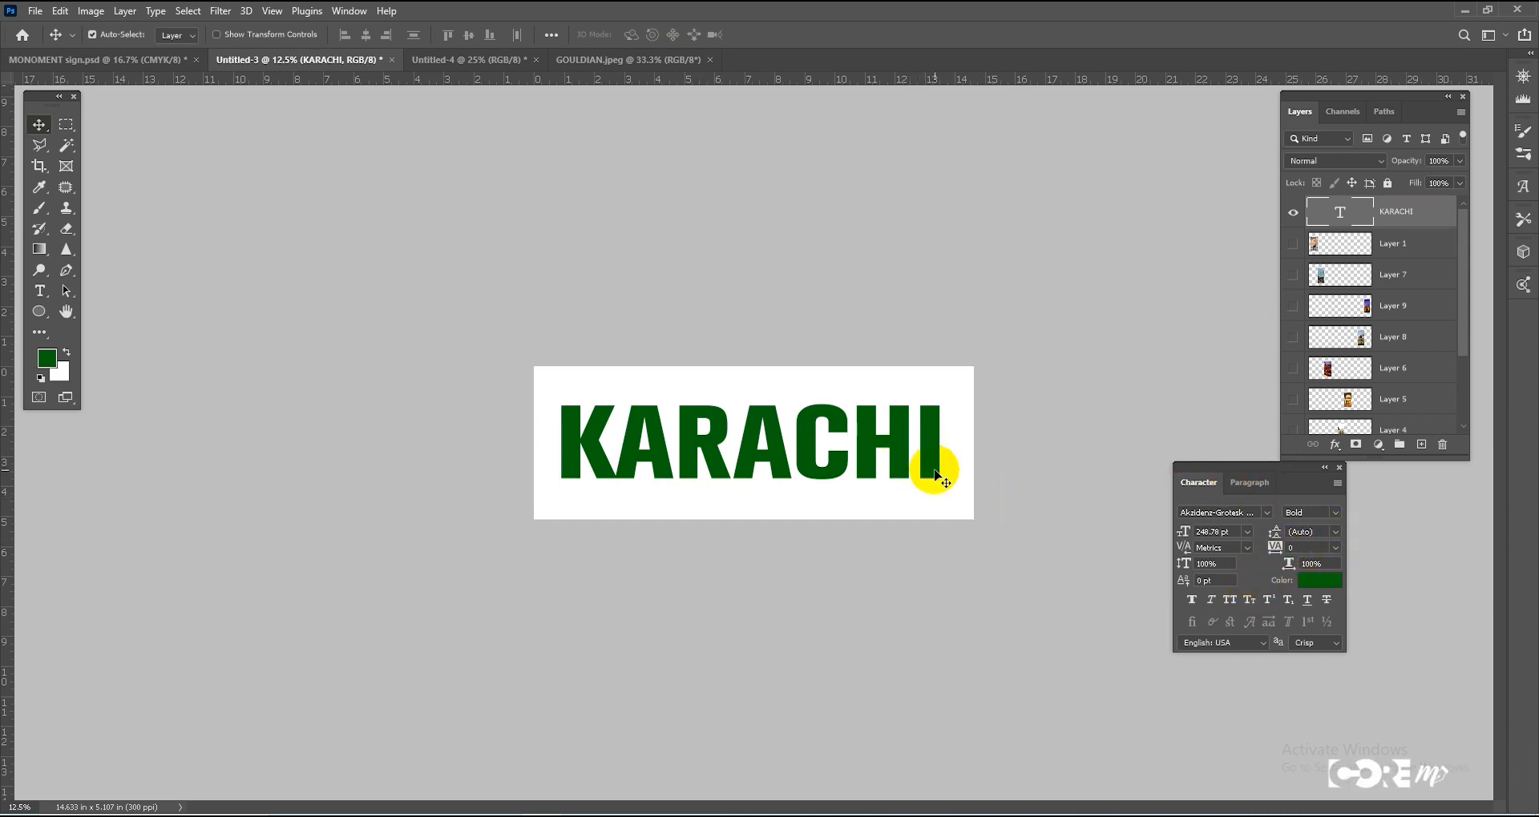
Step: Try a tracking of 75 on the KARACHI text and reset it to 0
left_click(1334, 548)
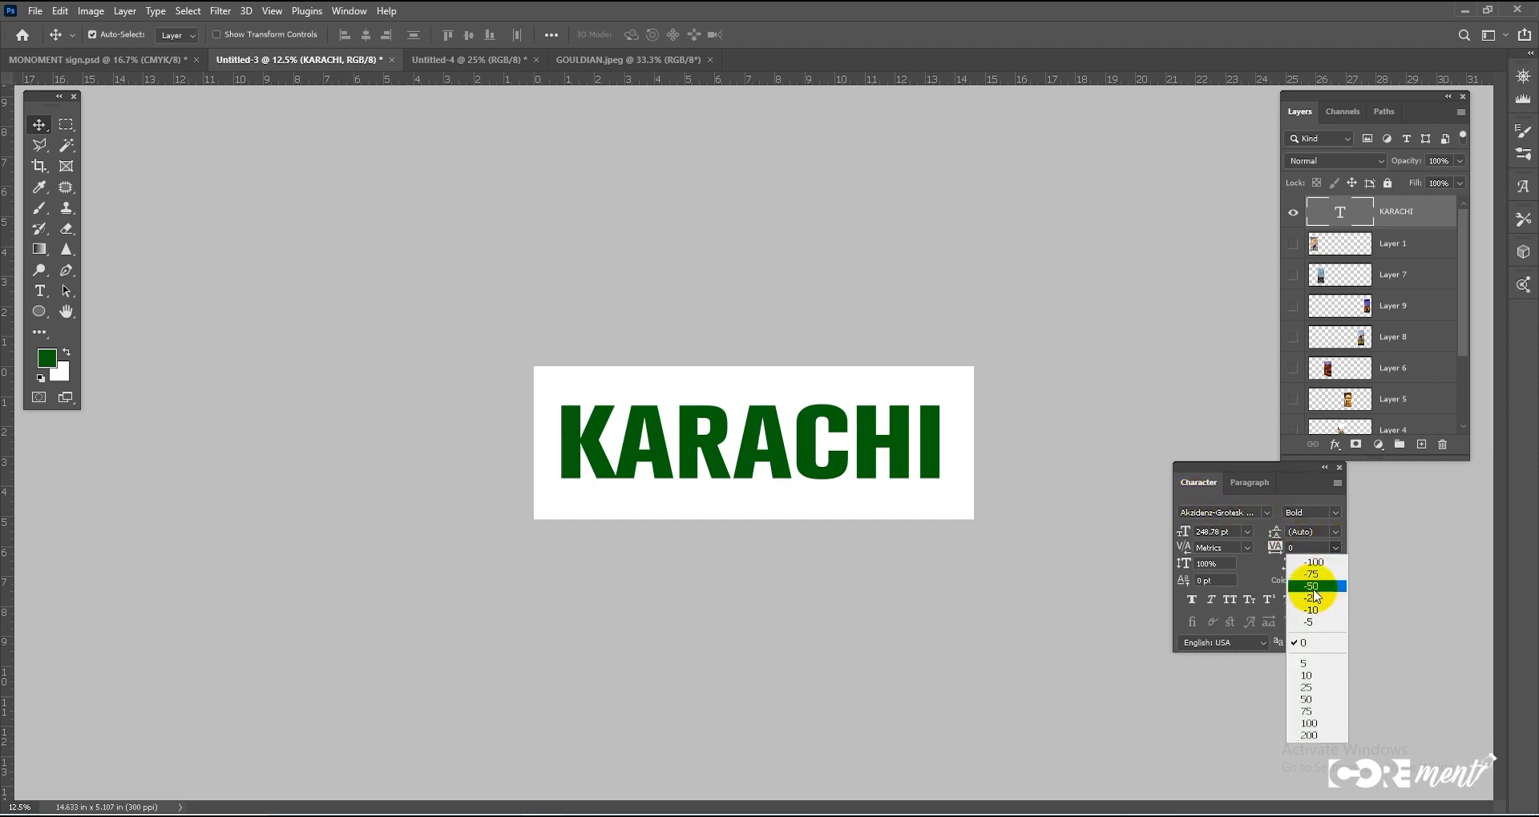
left_click(1306, 712)
left_click(1334, 548)
left_click(1315, 642)
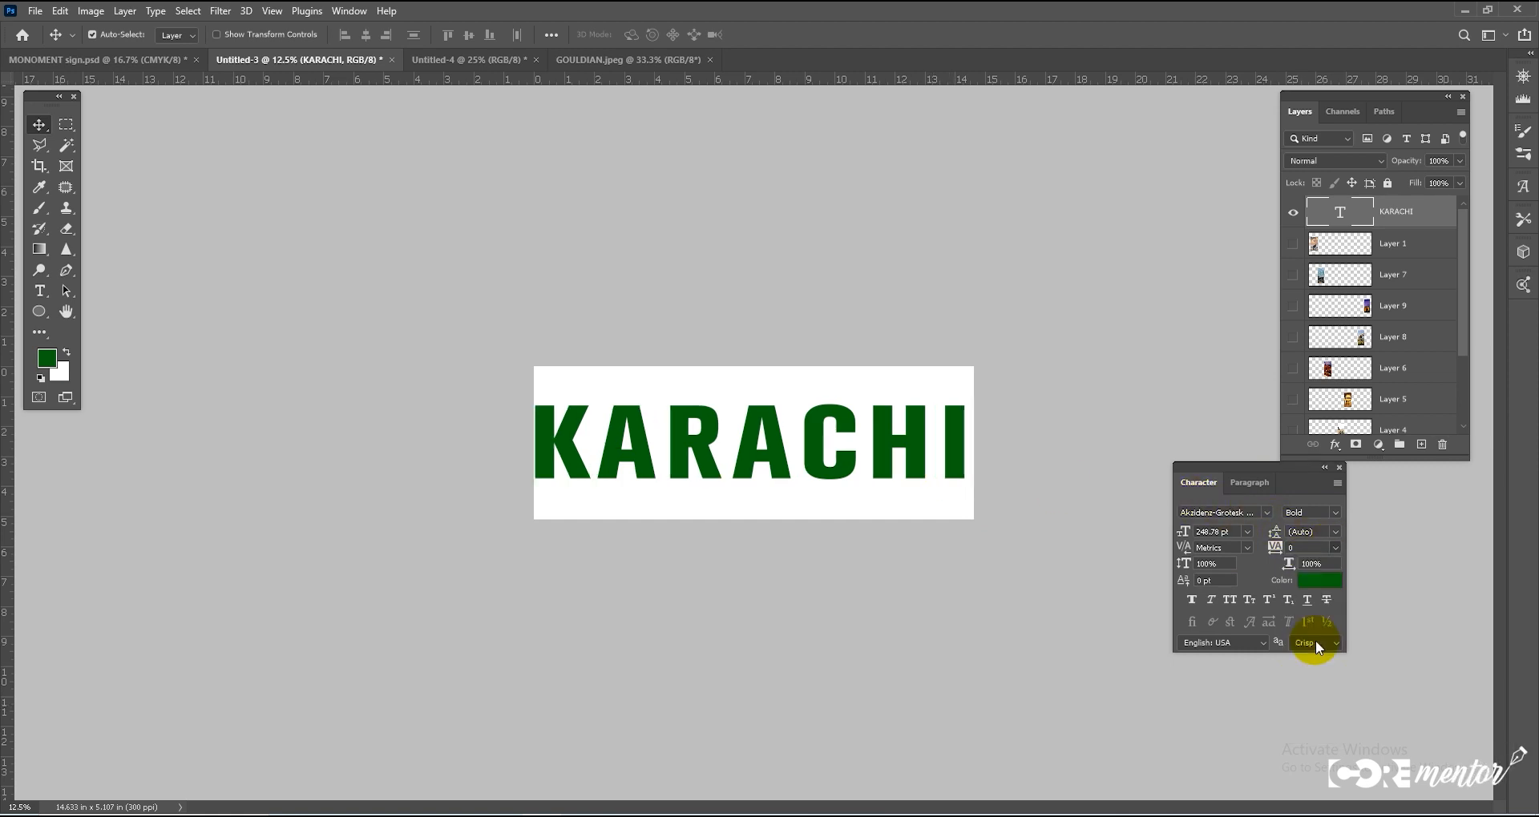
Step: Select all the KARACHI text, test wider and tighter letter spacing, and settle on a tracking of 40
double_click(1349, 212)
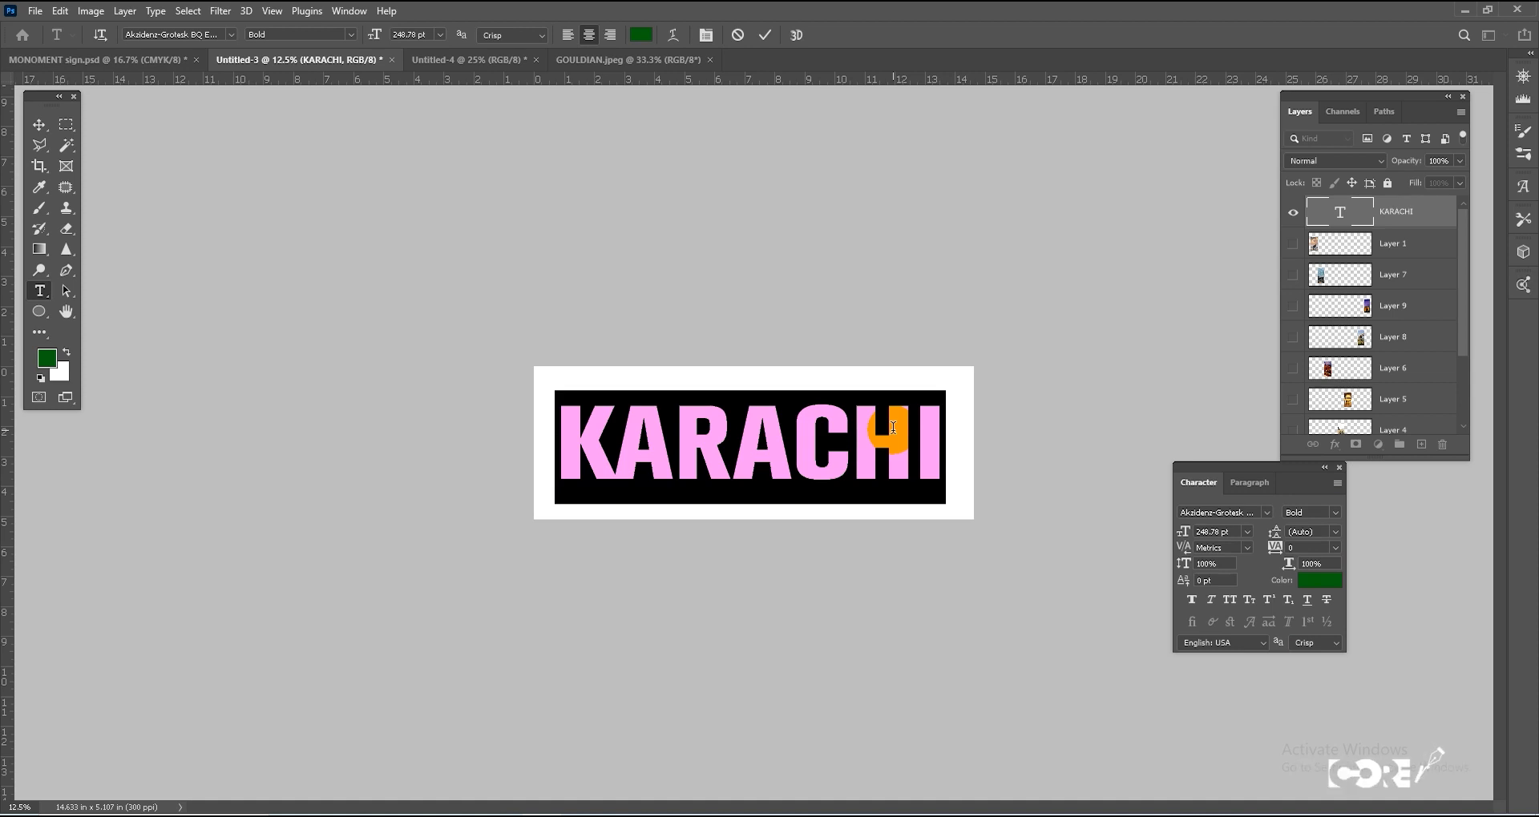
key("alt+Right")
key("alt+Right")
key("alt+Right")
key("alt+Right")
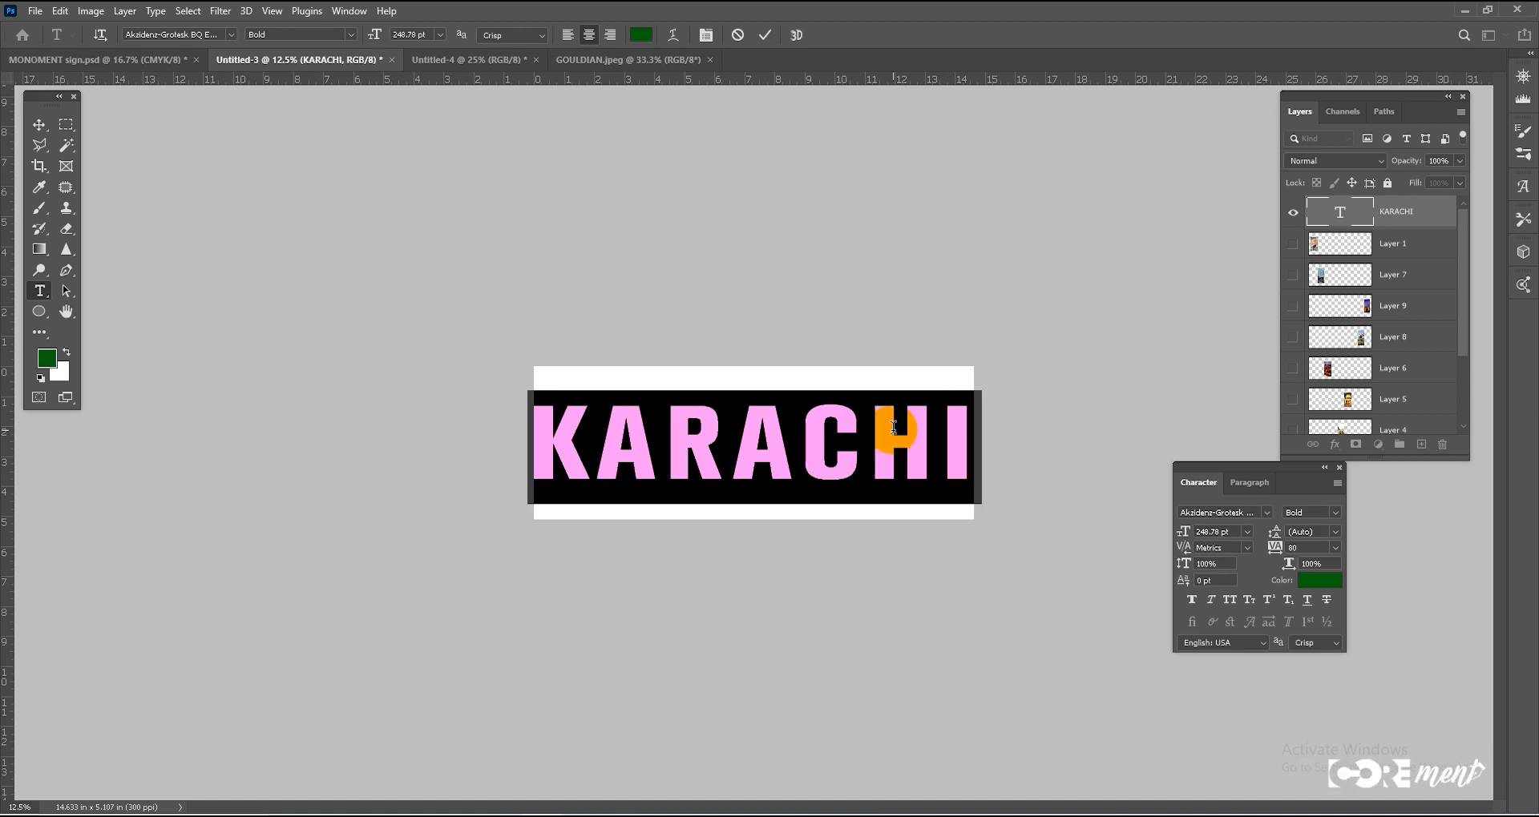
key("alt+Left")
key("alt+Left")
key("alt+Left")
key("alt+Left")
key("alt+Left")
key("alt+Left")
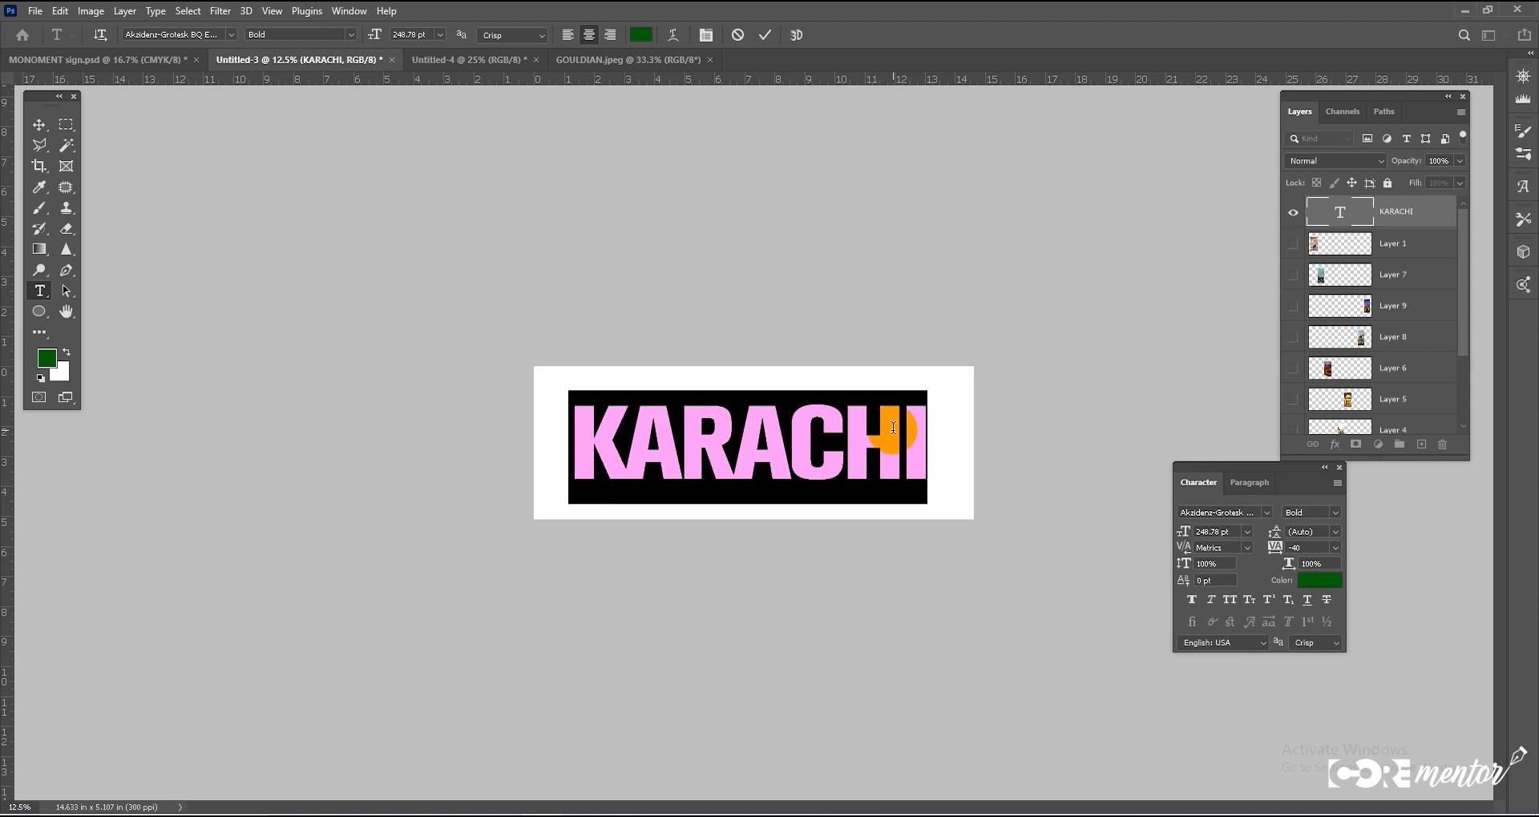
key("alt+Right")
key("alt+Right")
key("alt+Right")
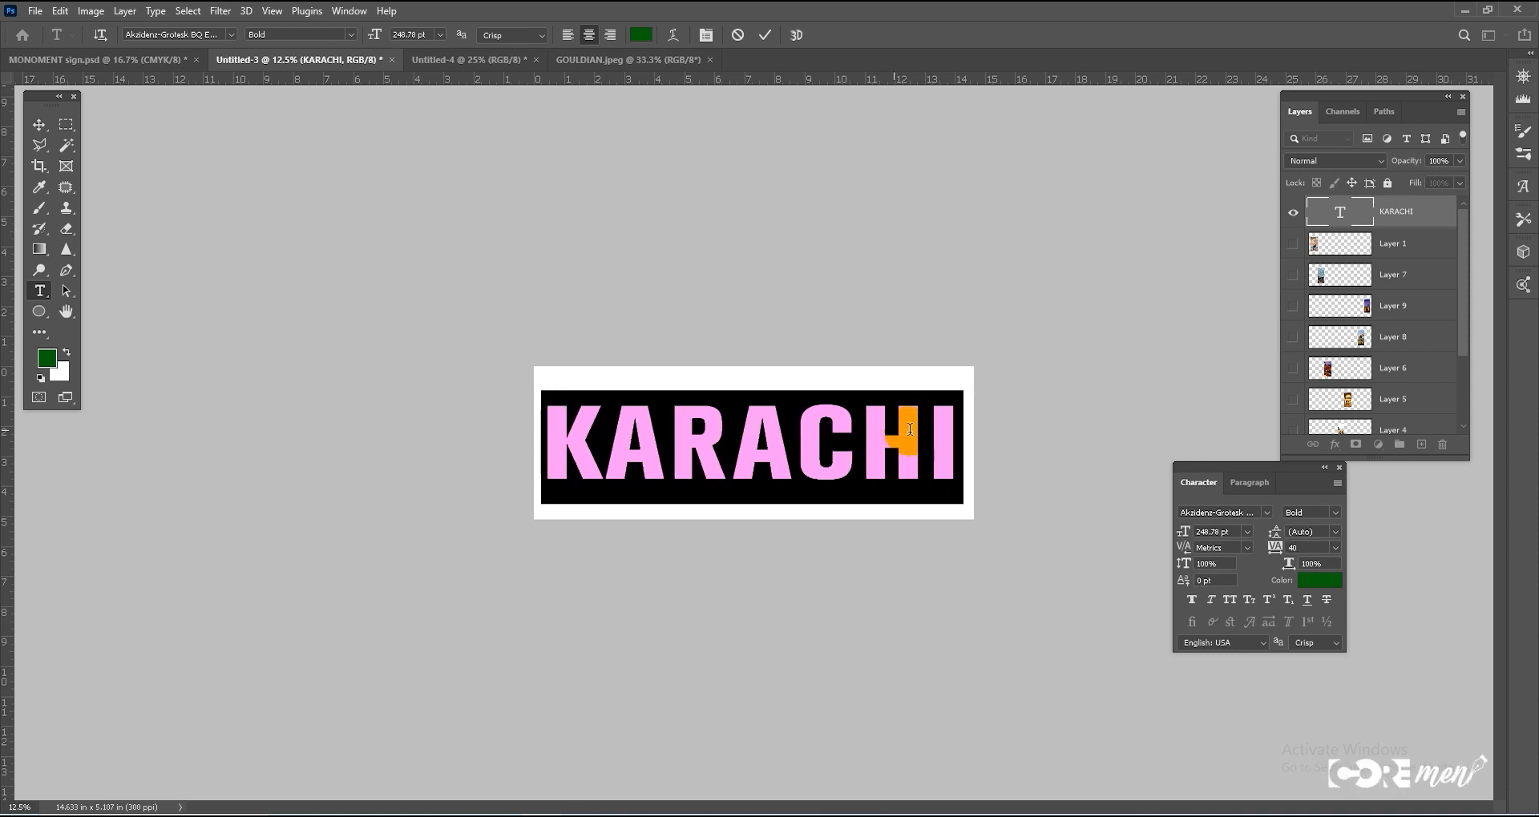
left_click(38, 124)
left_click(858, 237)
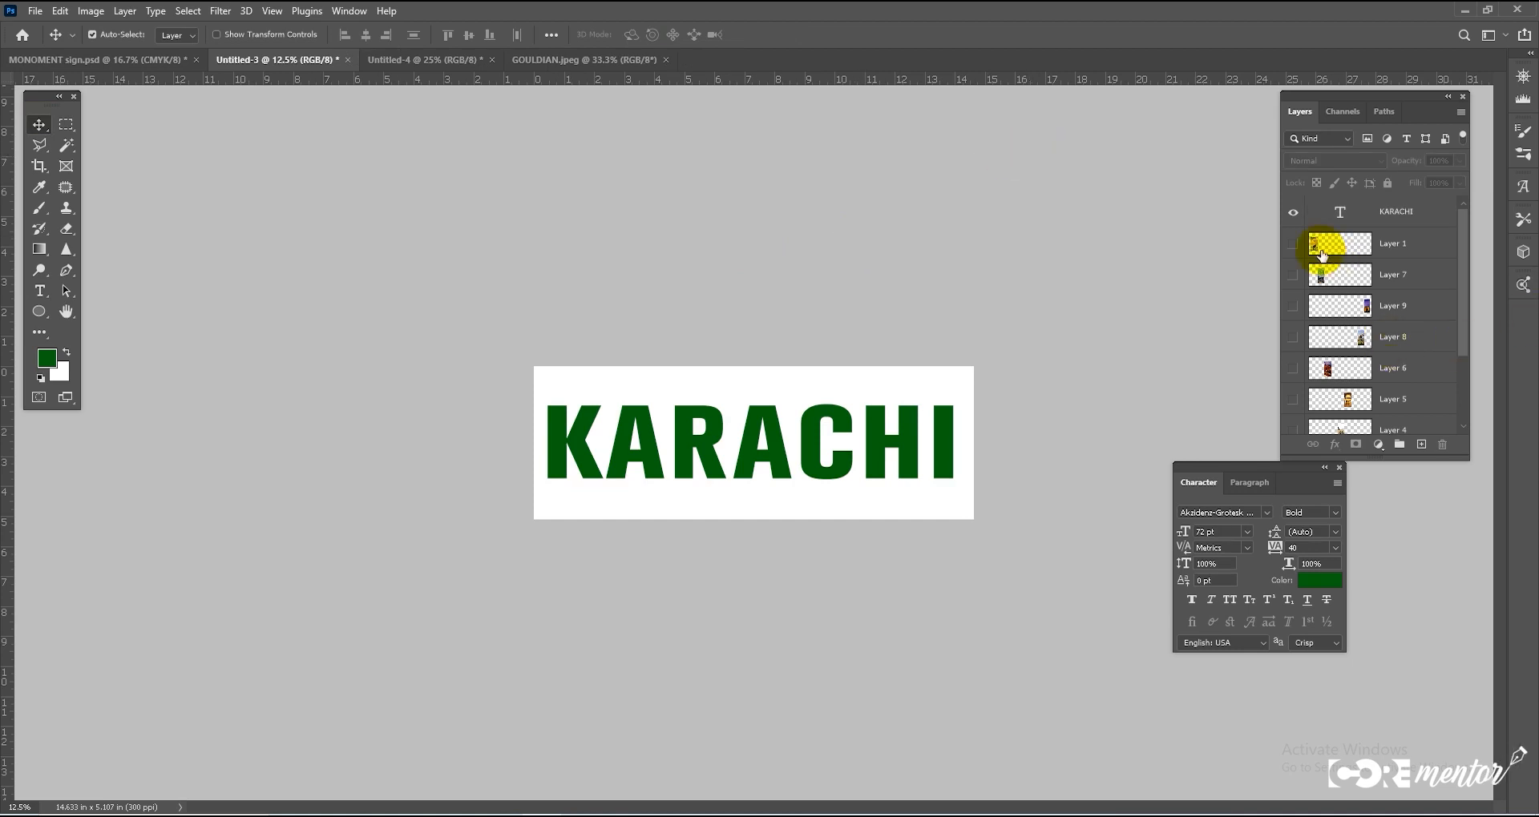
Step: Show all the photo layers again and shift the KARACHI text slightly right over the photos
left_click_drag(1293, 251, 1293, 431)
left_click(950, 456)
left_click(1410, 225)
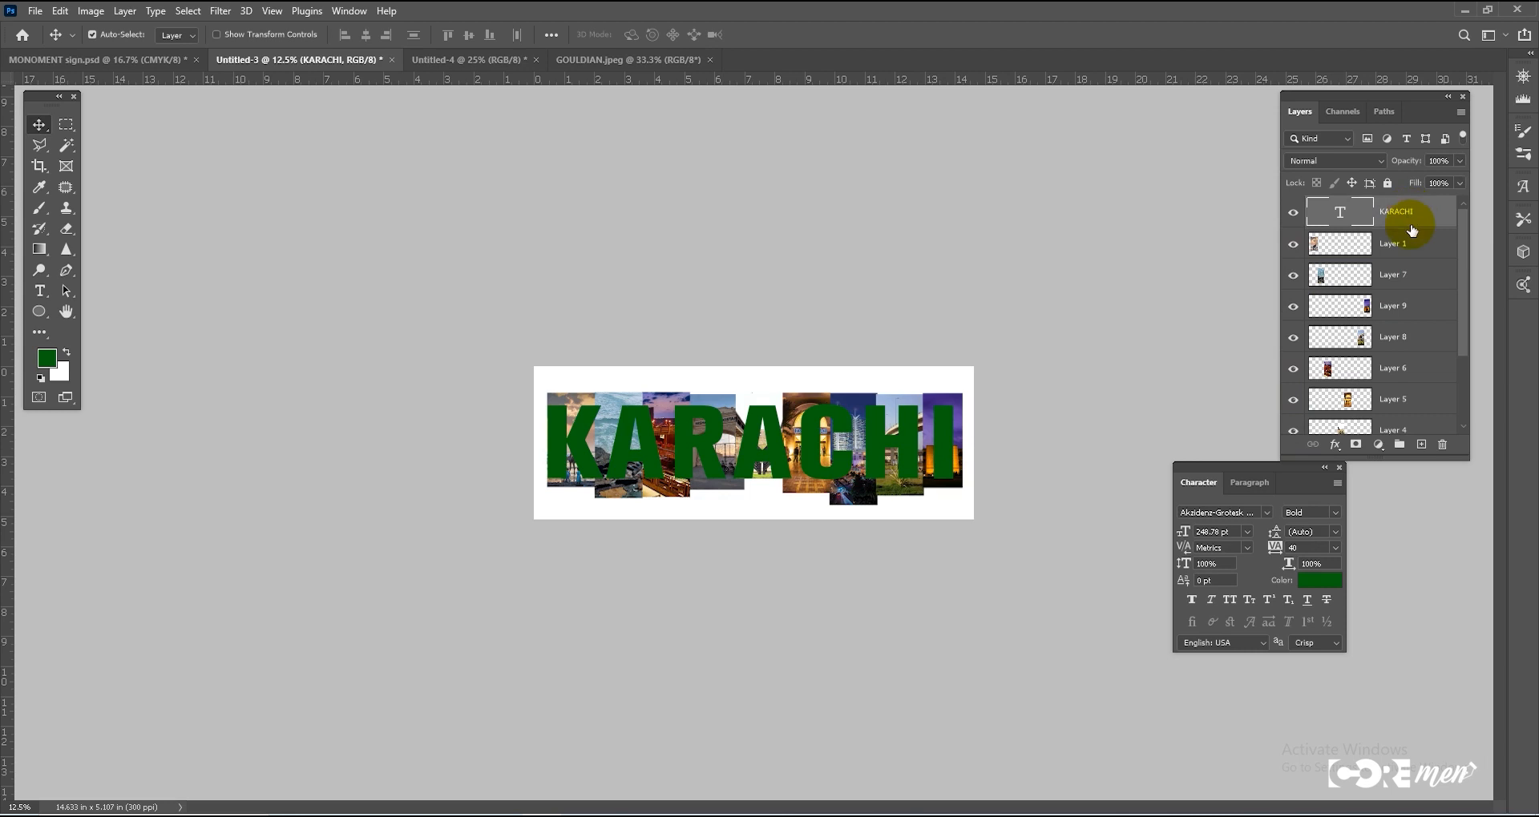
mouse_move(1418, 212)
left_mouse_down()
mouse_move(1409, 435)
mouse_move(1416, 201)
mouse_move(1439, 229)
left_mouse_up()
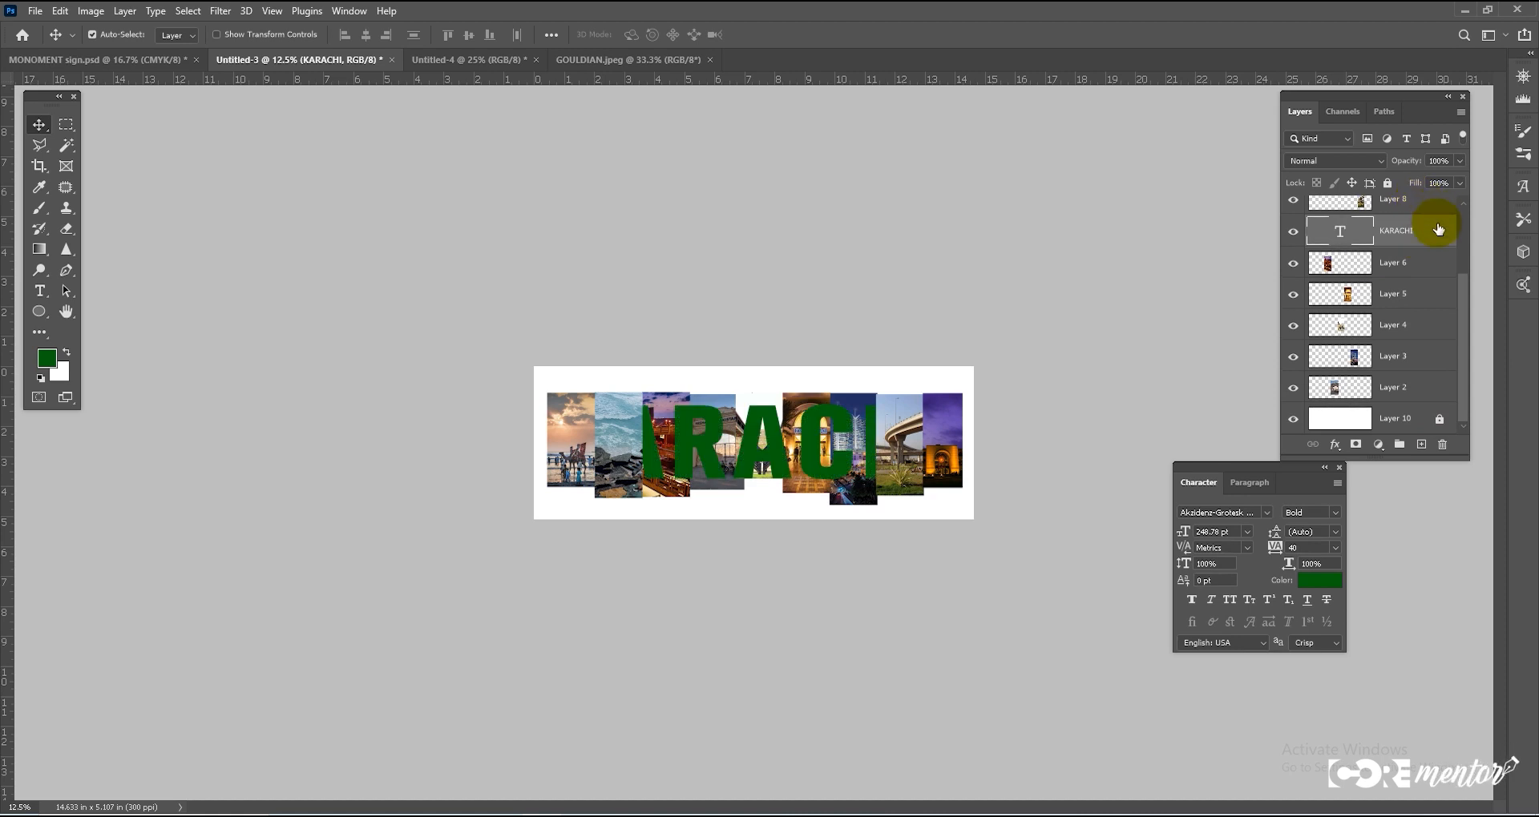
left_click_drag(941, 464, 952, 464)
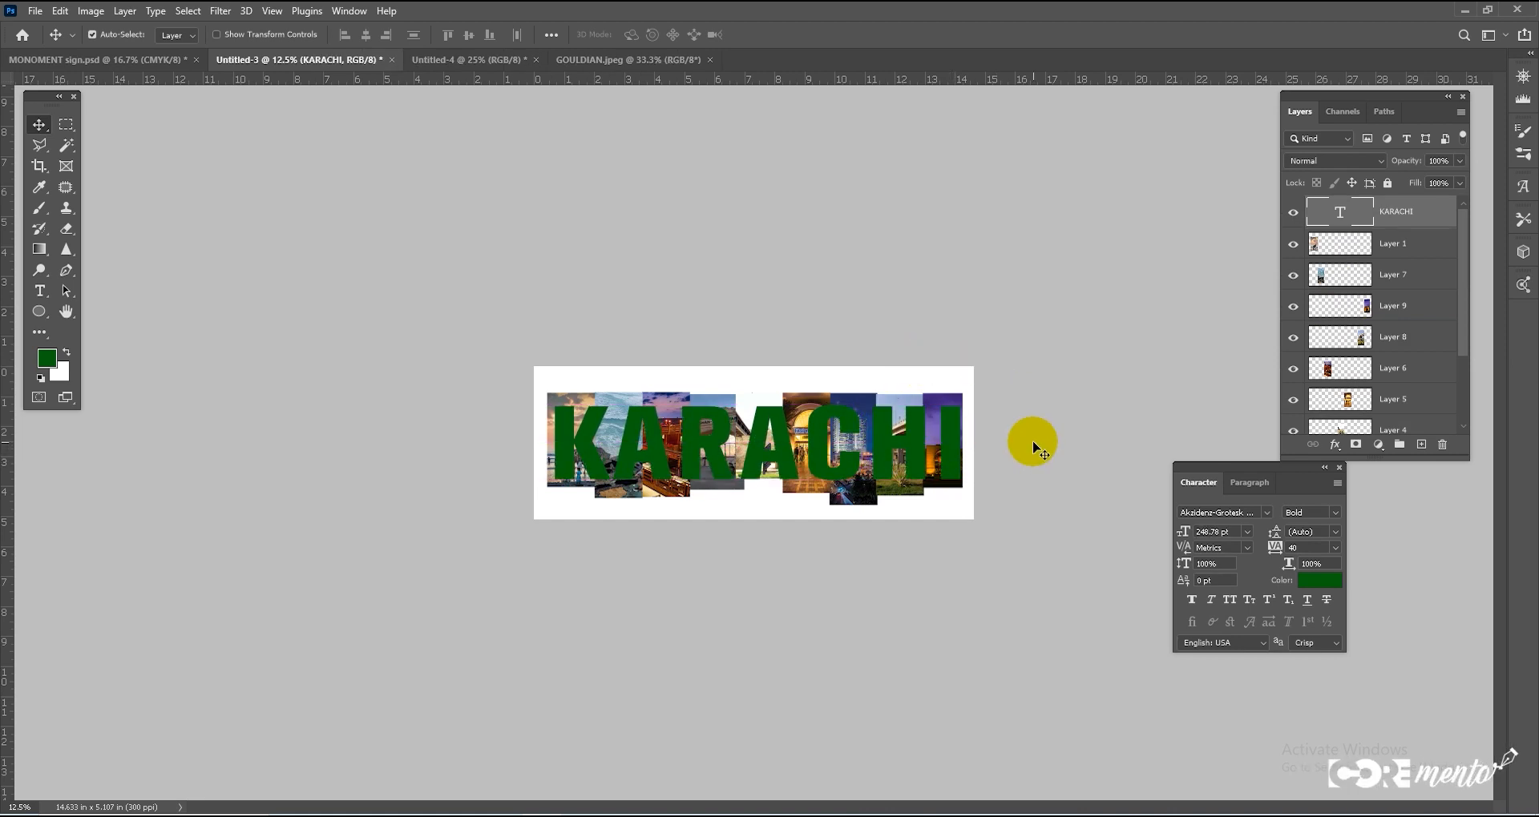
Step: Lower the KARACHI text layer one level at a time to the bottom of the layer stack
key("ctrl+bracketleft")
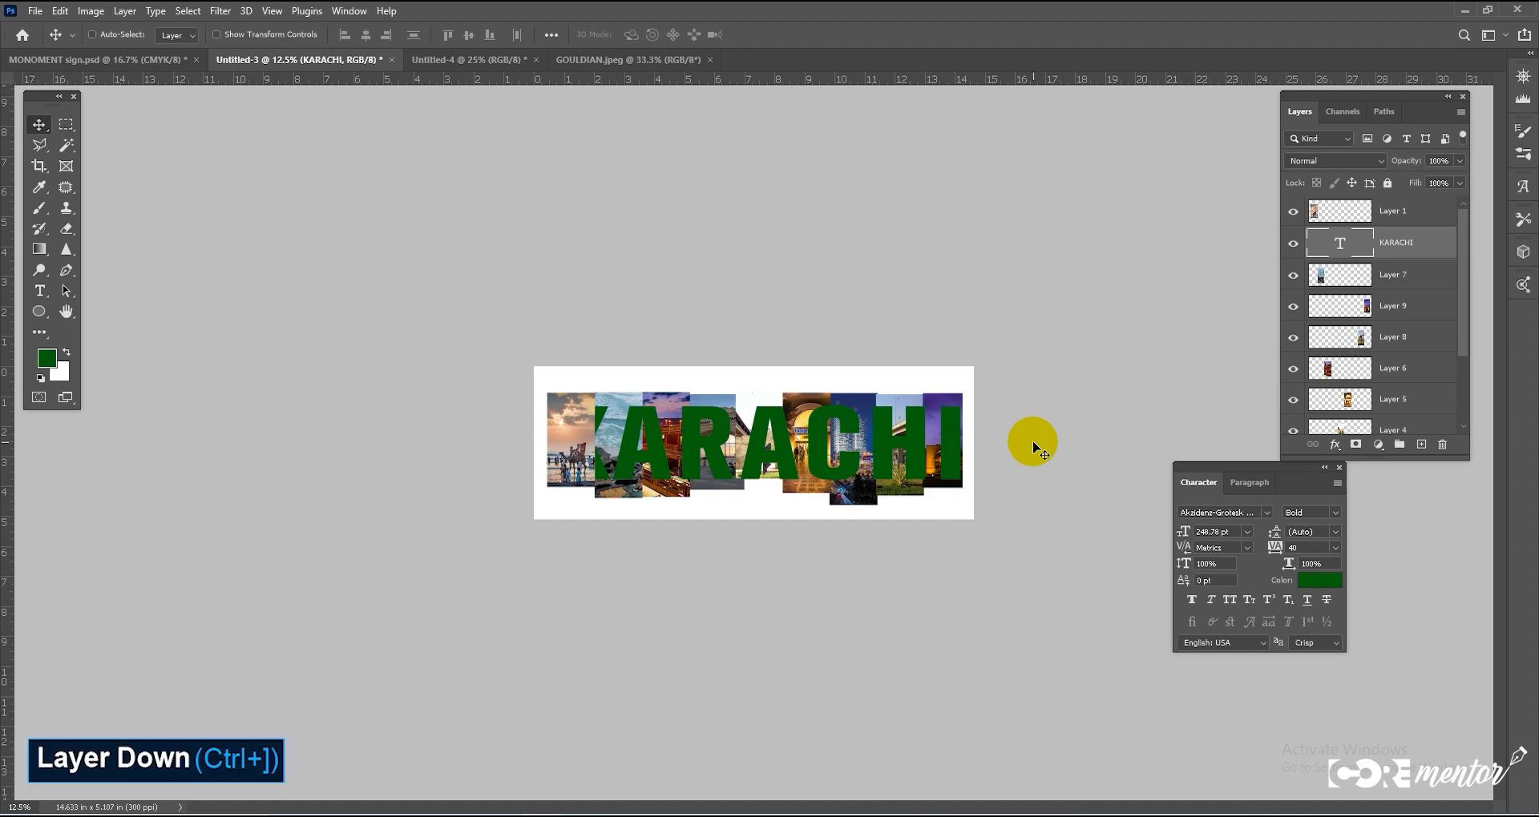
key("ctrl+bracketleft")
key("ctrl+bracketleft")
key("ctrl+bracketleft")
key("ctrl+bracketleft")
key("ctrl+bracketleft")
key("ctrl+bracketleft")
key("ctrl+bracketleft")
key("ctrl+bracketleft")
key("ctrl+bracketleft")
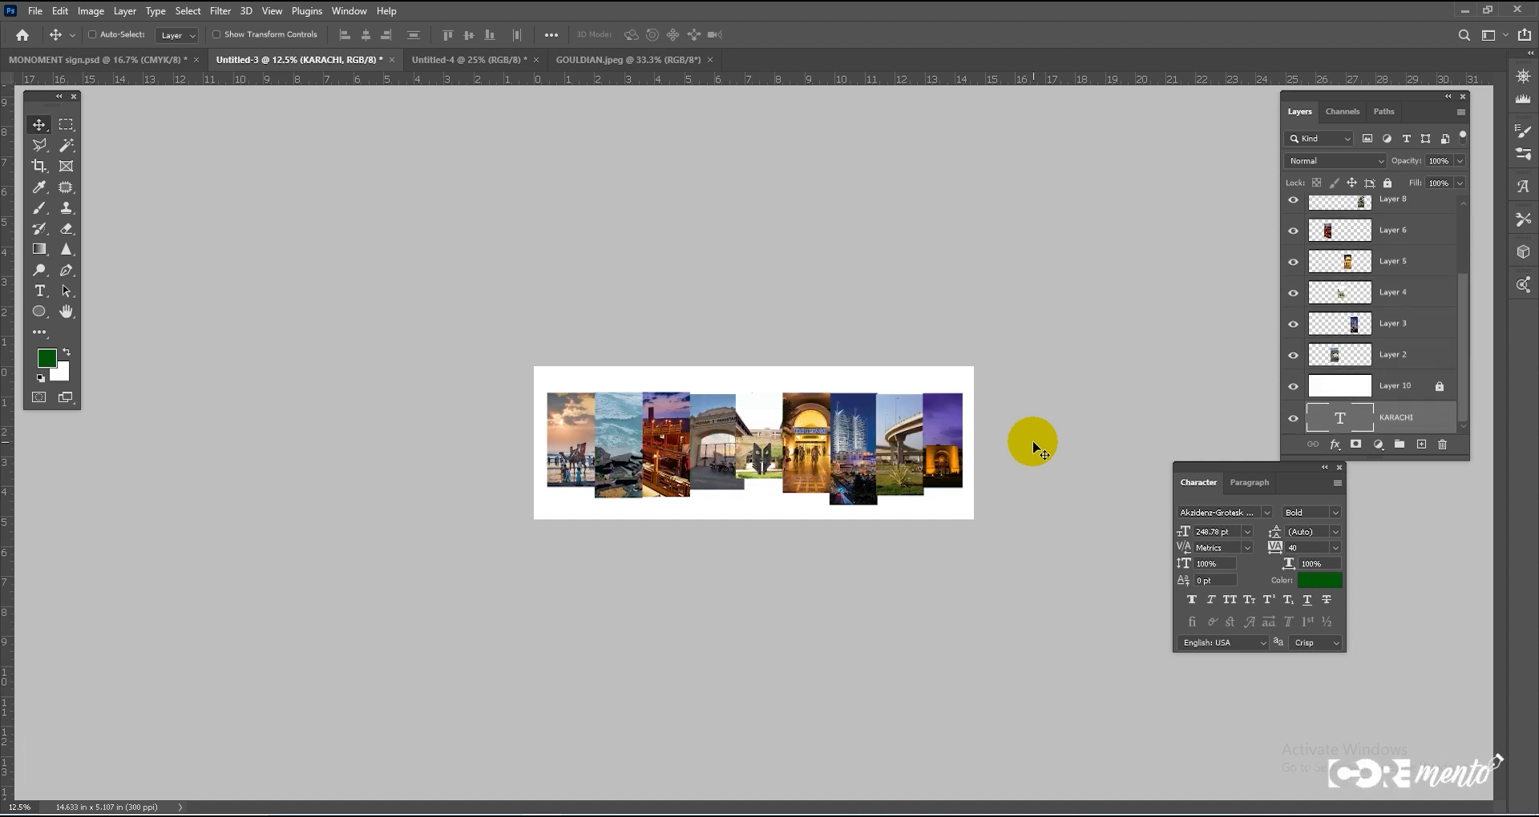
Step: Raise the KARACHI text layer back up through the photo layers
key("ctrl+bracketright")
key("ctrl+bracketright")
key("ctrl+bracketright")
key("ctrl+bracketright")
key("ctrl+bracketright")
key("ctrl+bracketright")
key("ctrl+bracketright")
key("ctrl+bracketright")
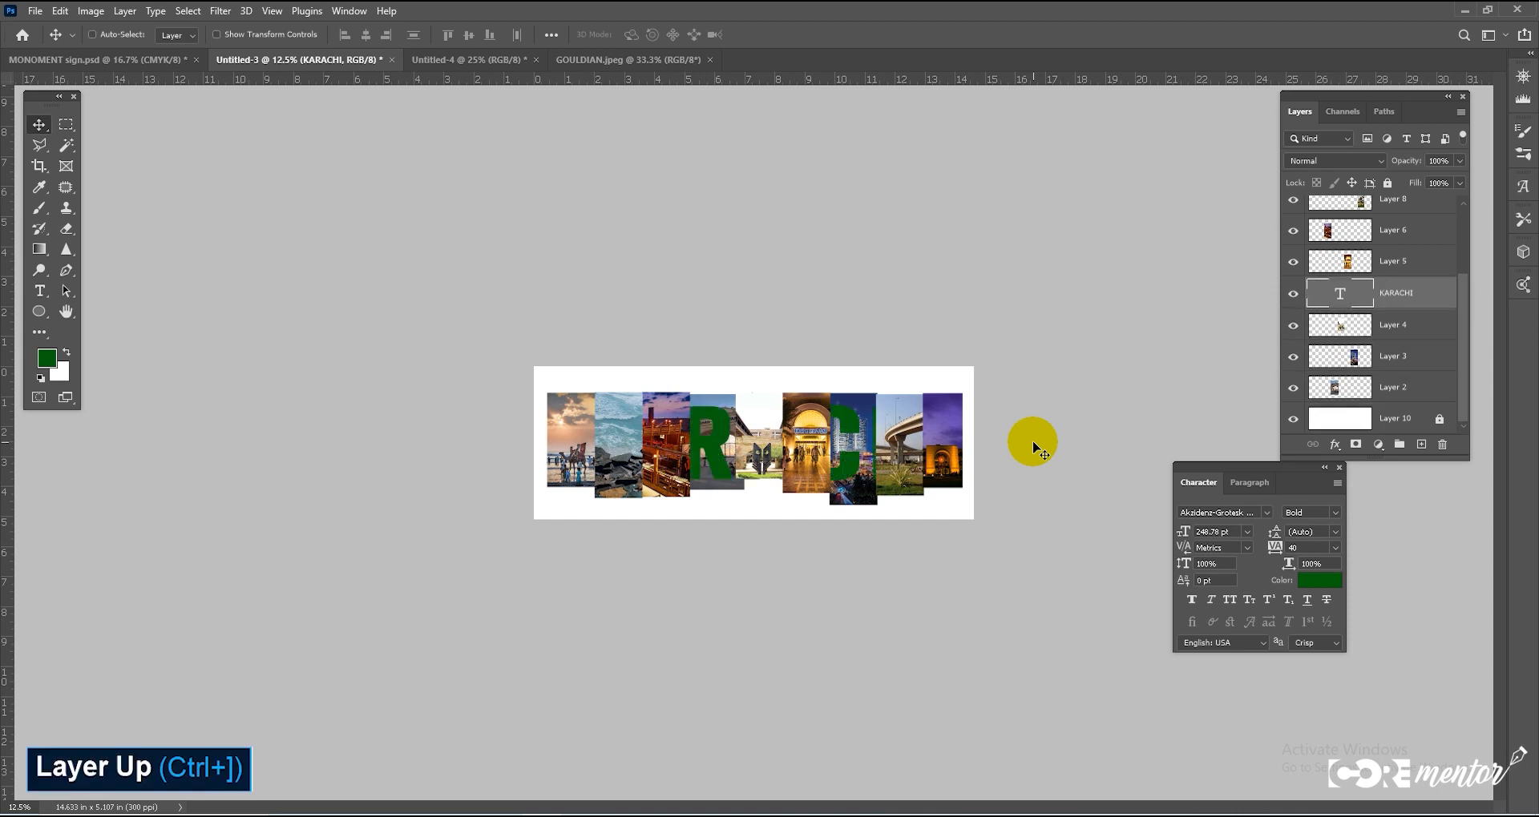
Step: Lower the KARACHI text layer again and place it between Layer 2 and the white Layer 10
key("ctrl+bracketleft")
key("ctrl+bracketleft")
key("ctrl+bracketleft")
key("ctrl+bracketleft")
key("ctrl+bracketleft")
key("ctrl+bracketleft")
key("ctrl+bracketleft")
key("ctrl+bracketleft")
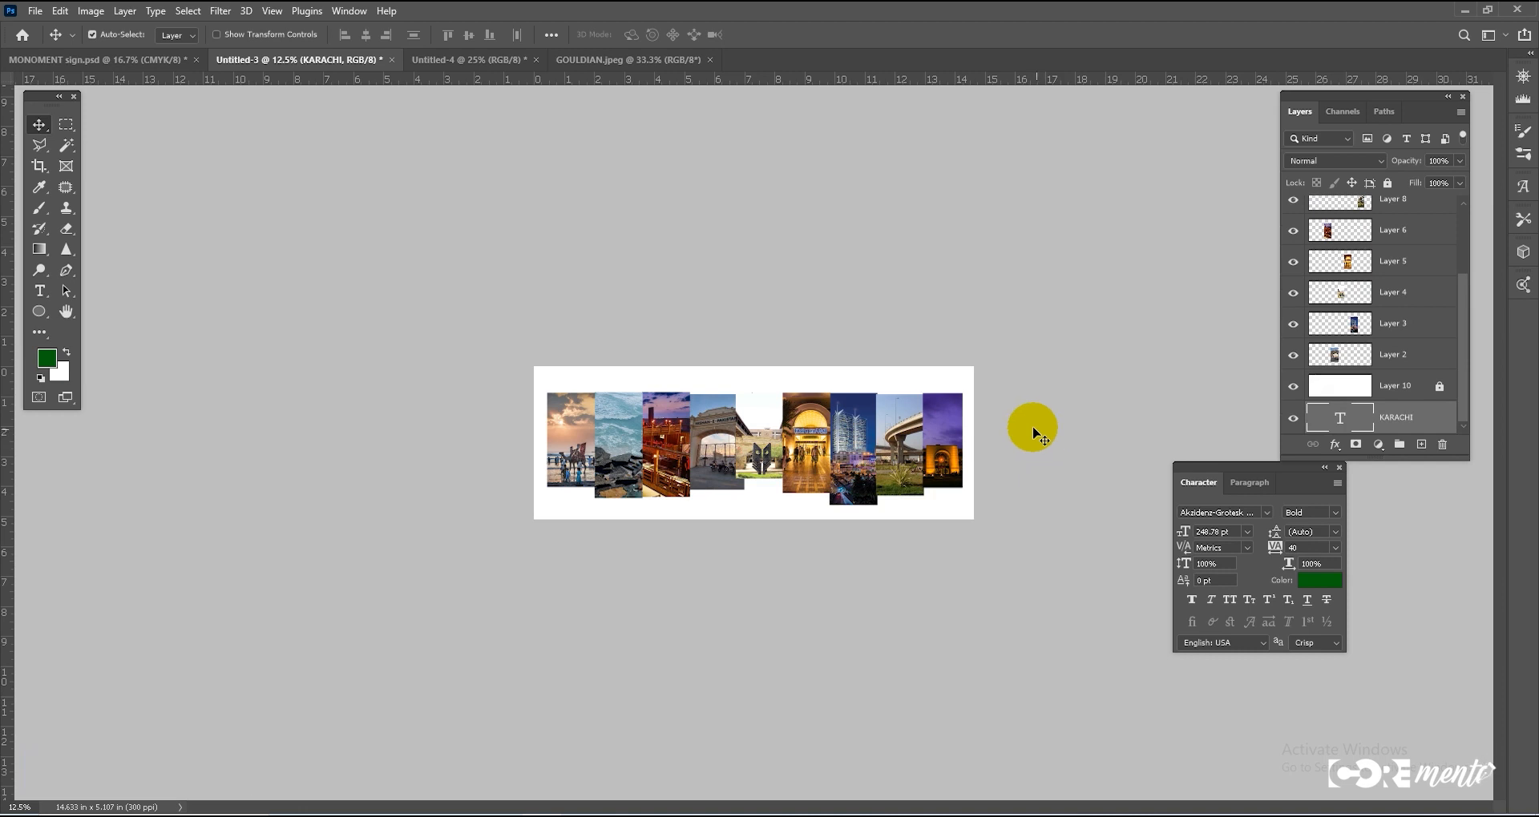
left_click_drag(1425, 424, 1426, 386)
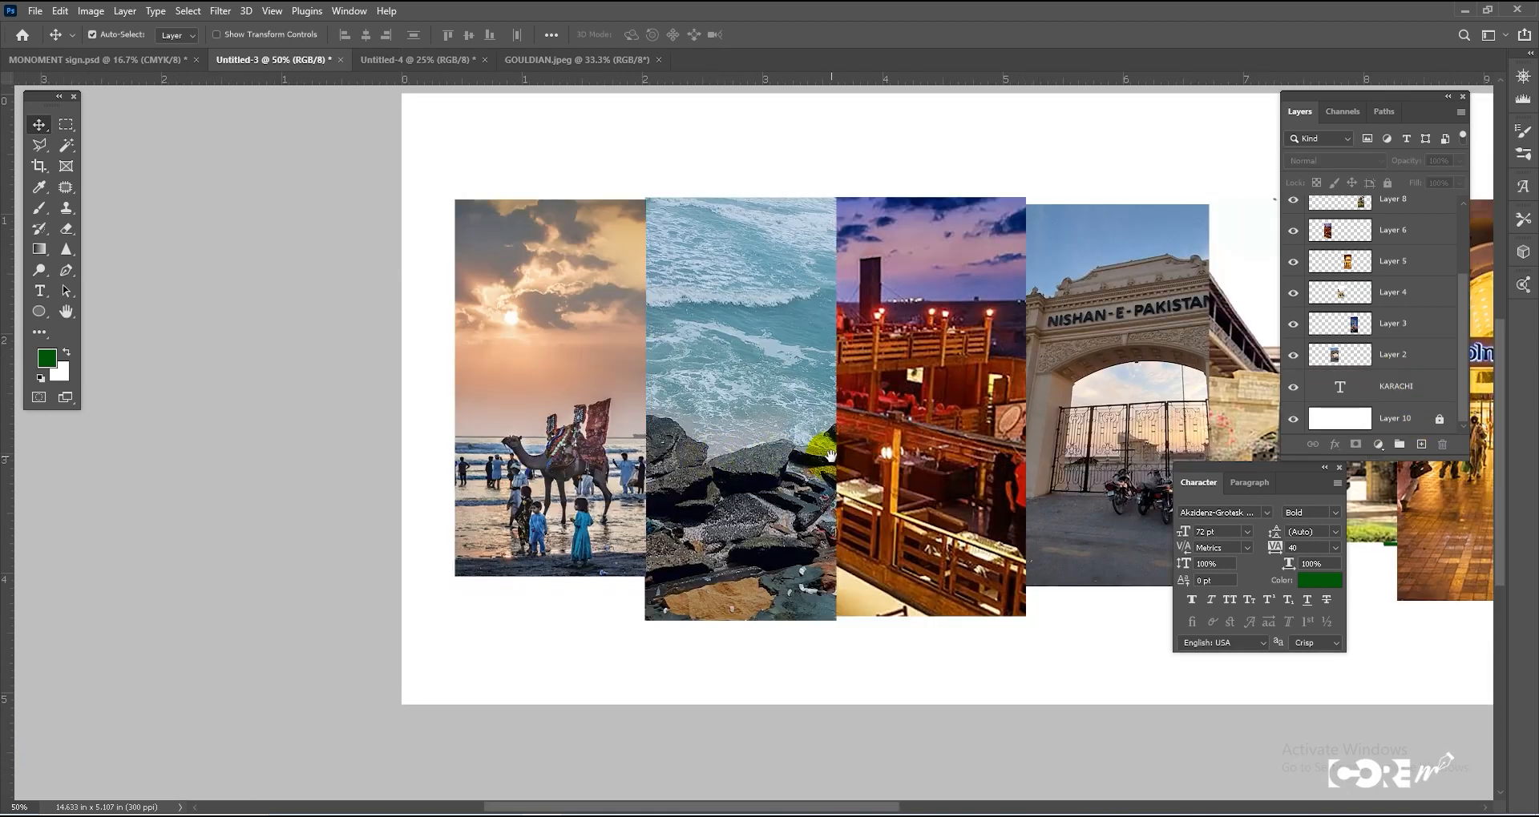
Step: Examine the row of Karachi photos across the canvas from the beach to the purple-sky building
left_click_drag(831, 456, 628, 473)
left_click_drag(1148, 478, 698, 484)
left_click_drag(982, 486, 687, 484)
left_click_drag(869, 487, 755, 486)
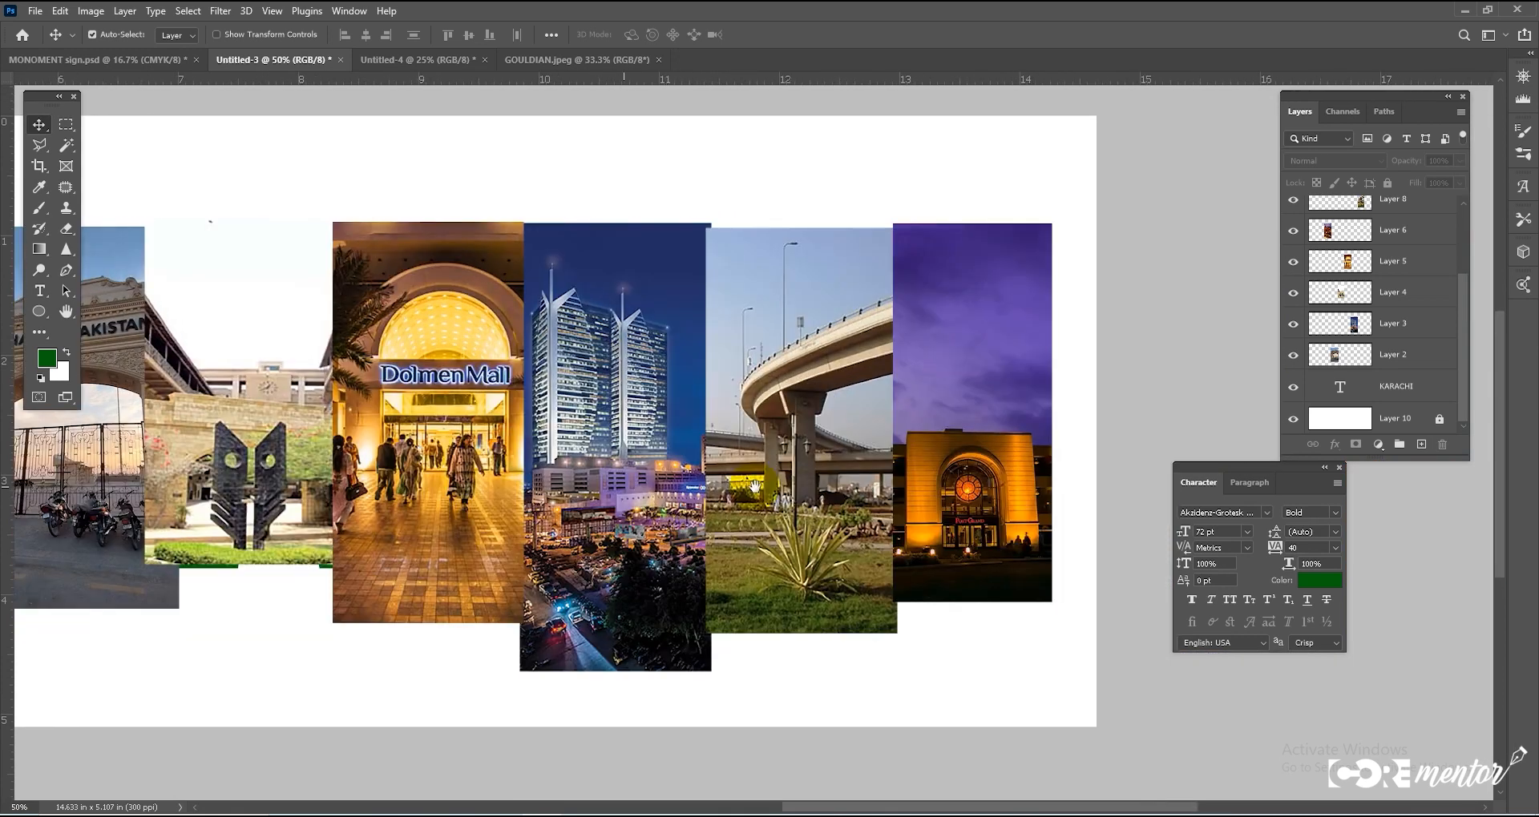
key("ctrl+minus")
key("ctrl+minus")
mouse_move(858, 461)
left_mouse_down()
mouse_move(863, 480)
mouse_move(864, 455)
left_mouse_up()
left_click_drag(774, 479, 789, 478)
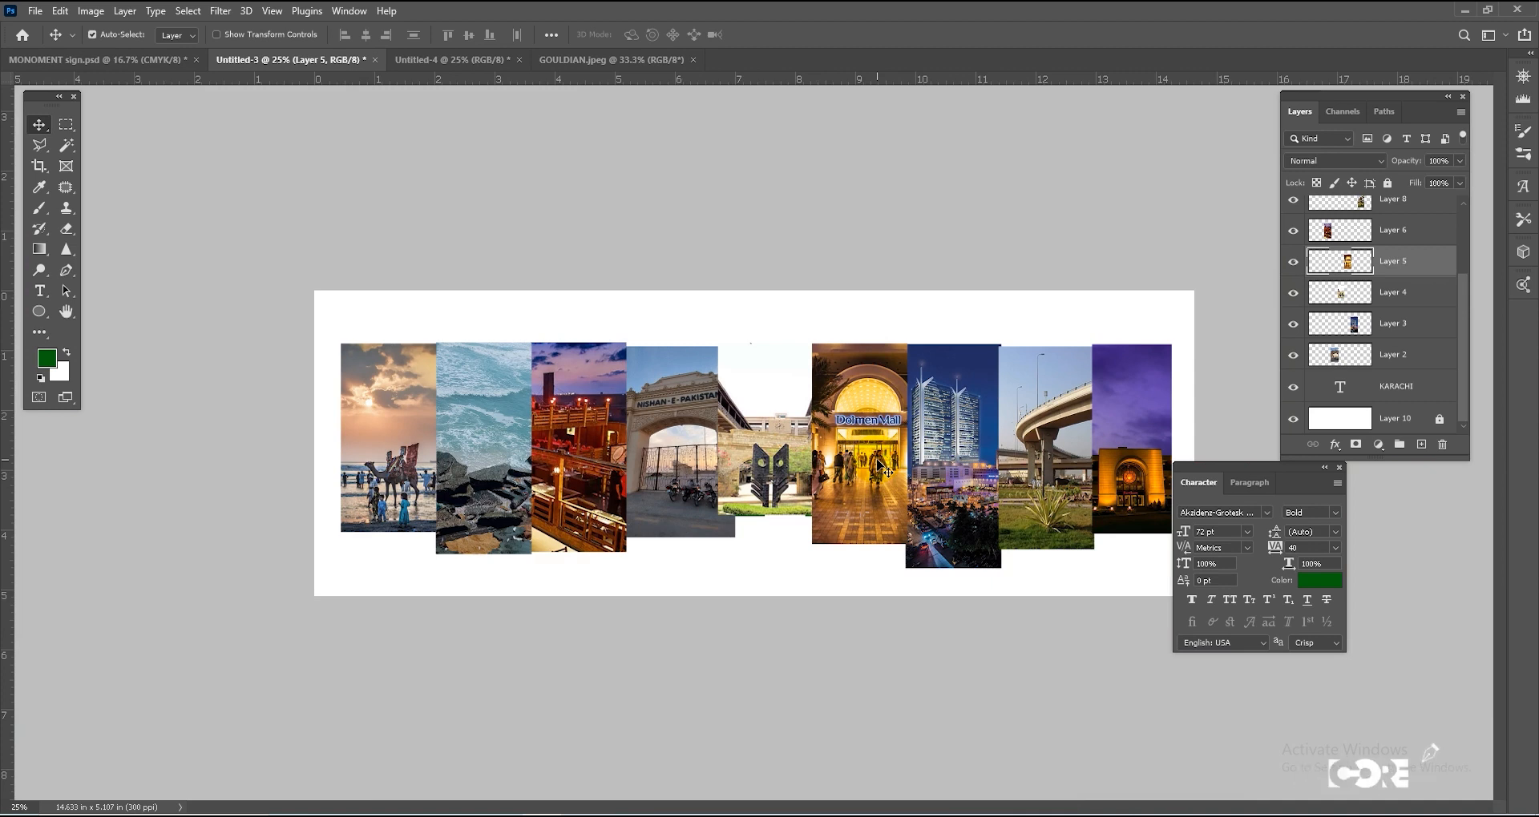
Step: Select all photo layers from Layer 2 up to Layer 1 and clip them to the KARACHI text
left_click(1419, 364)
scroll(1411, 357, "up", 3)
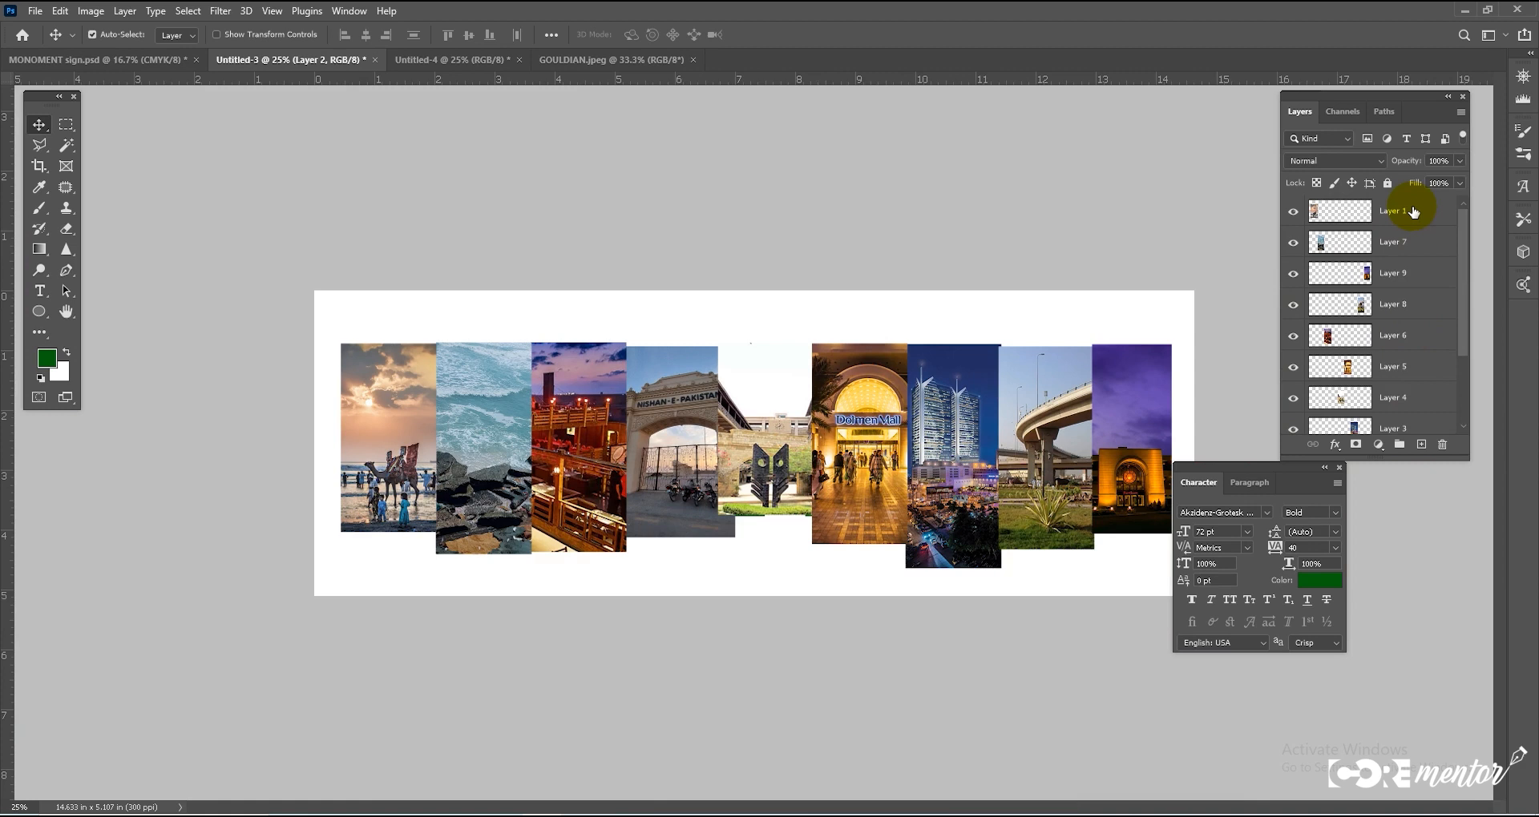
left_click(1413, 212, "shift")
right_click(1413, 211)
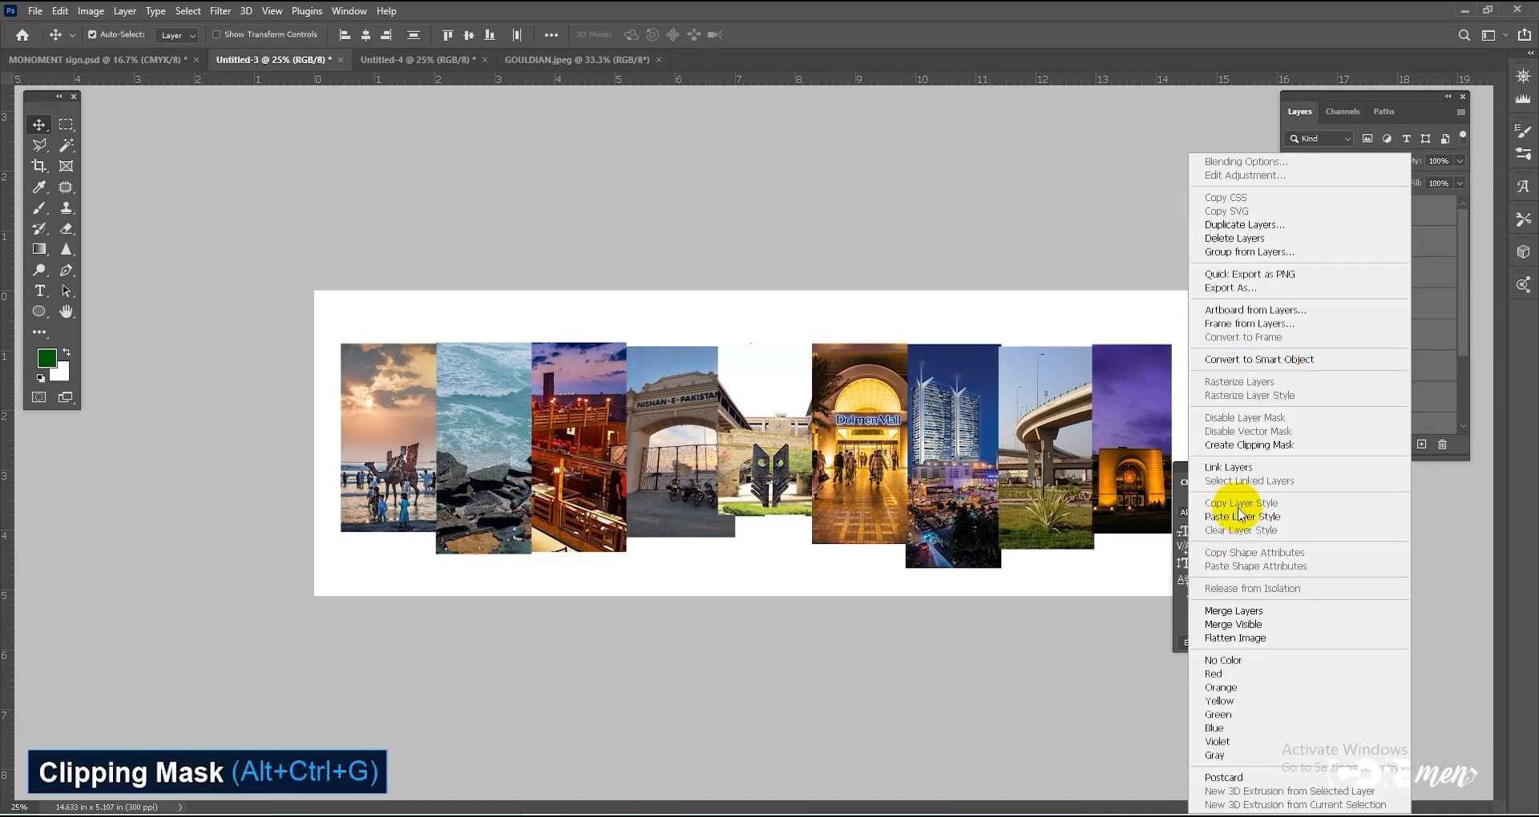
left_click(1247, 446)
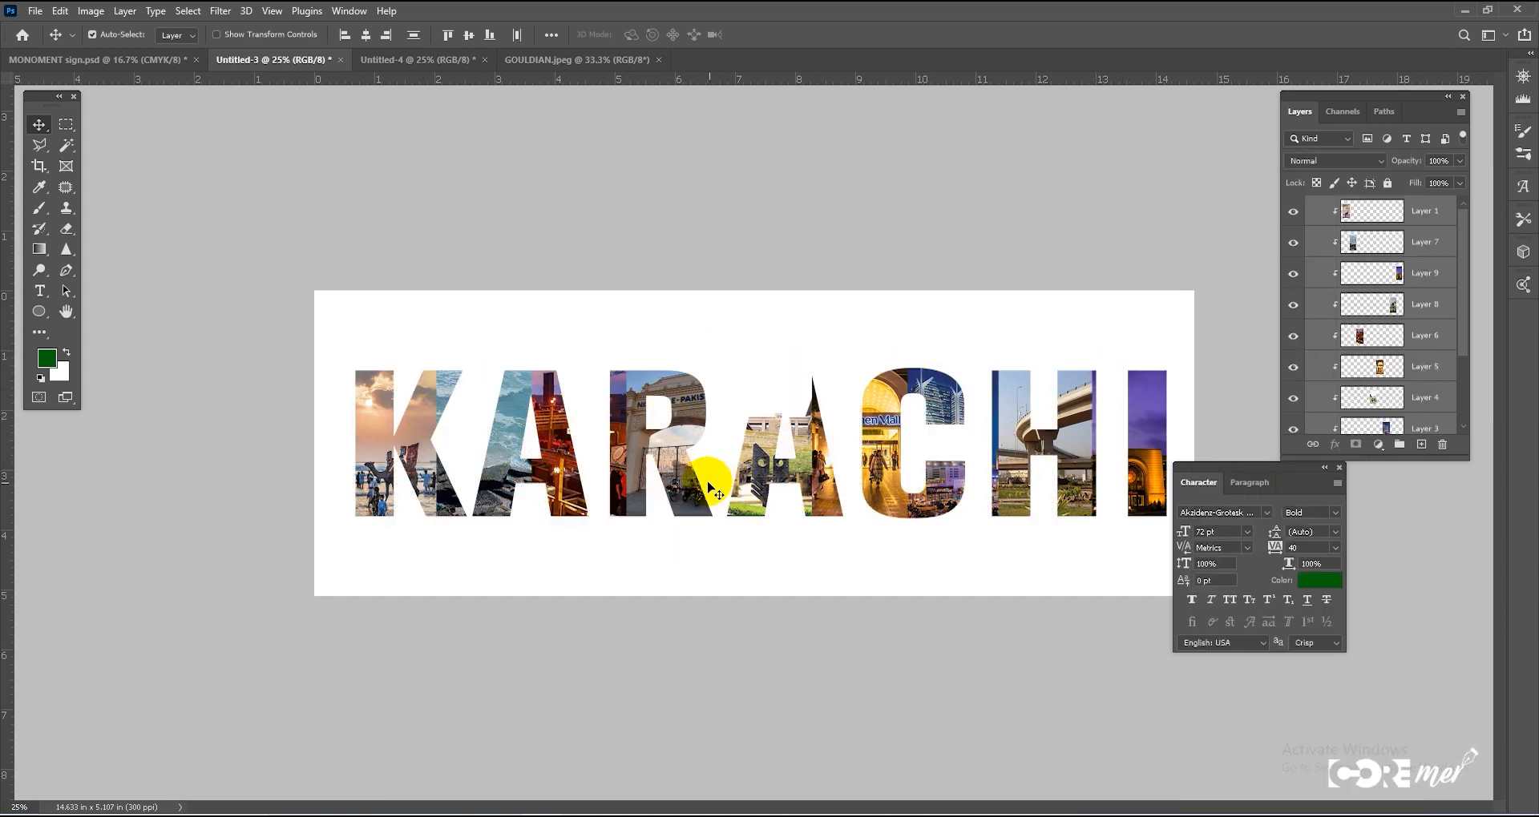
Step: Add a layer beneath the KARACHI text and fill it with the dark green foreground colour
scroll(1392, 344, "down", 5)
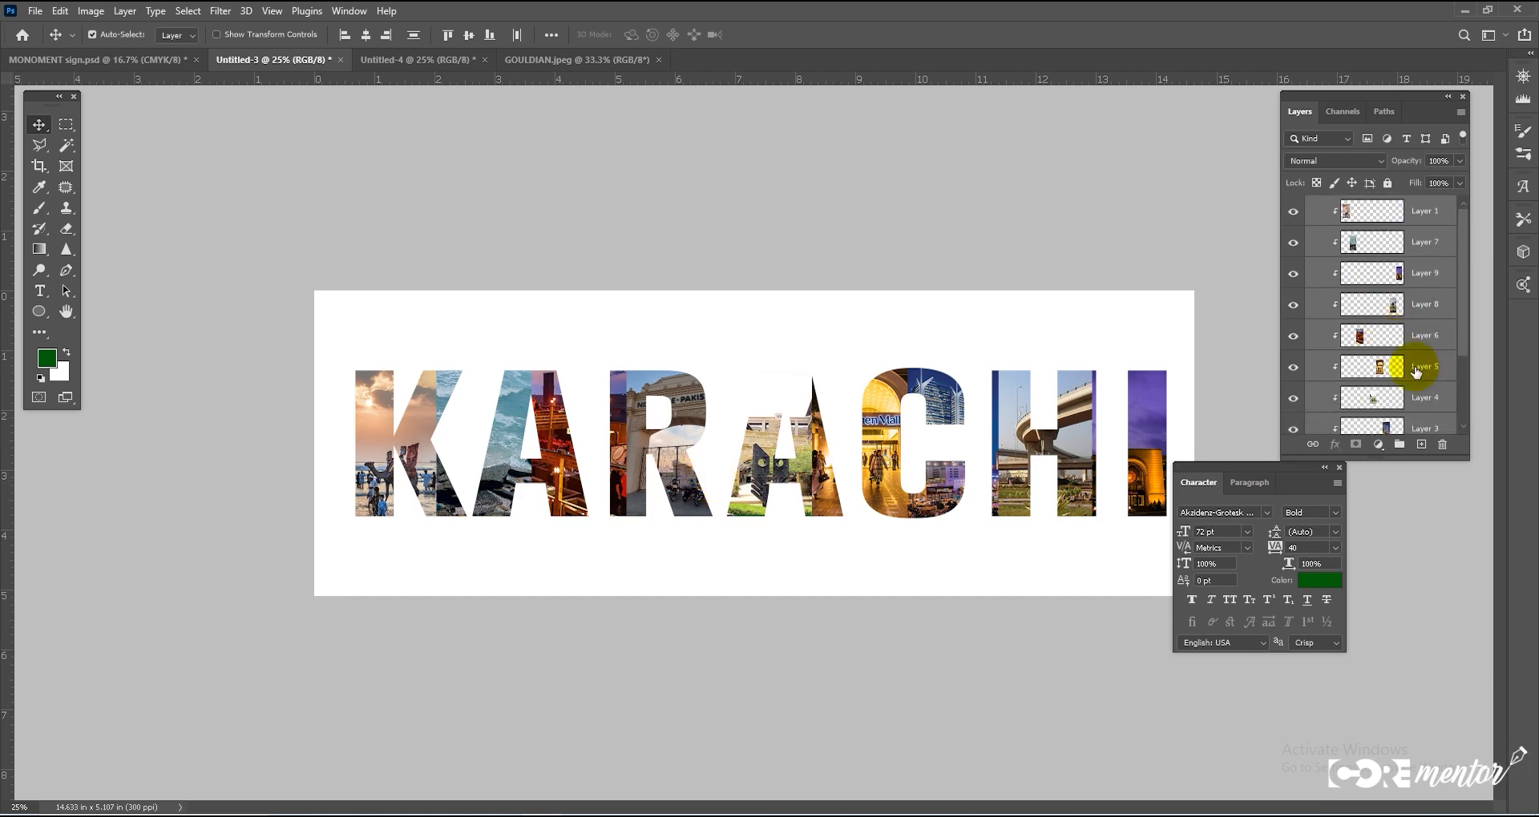
left_click(1392, 423)
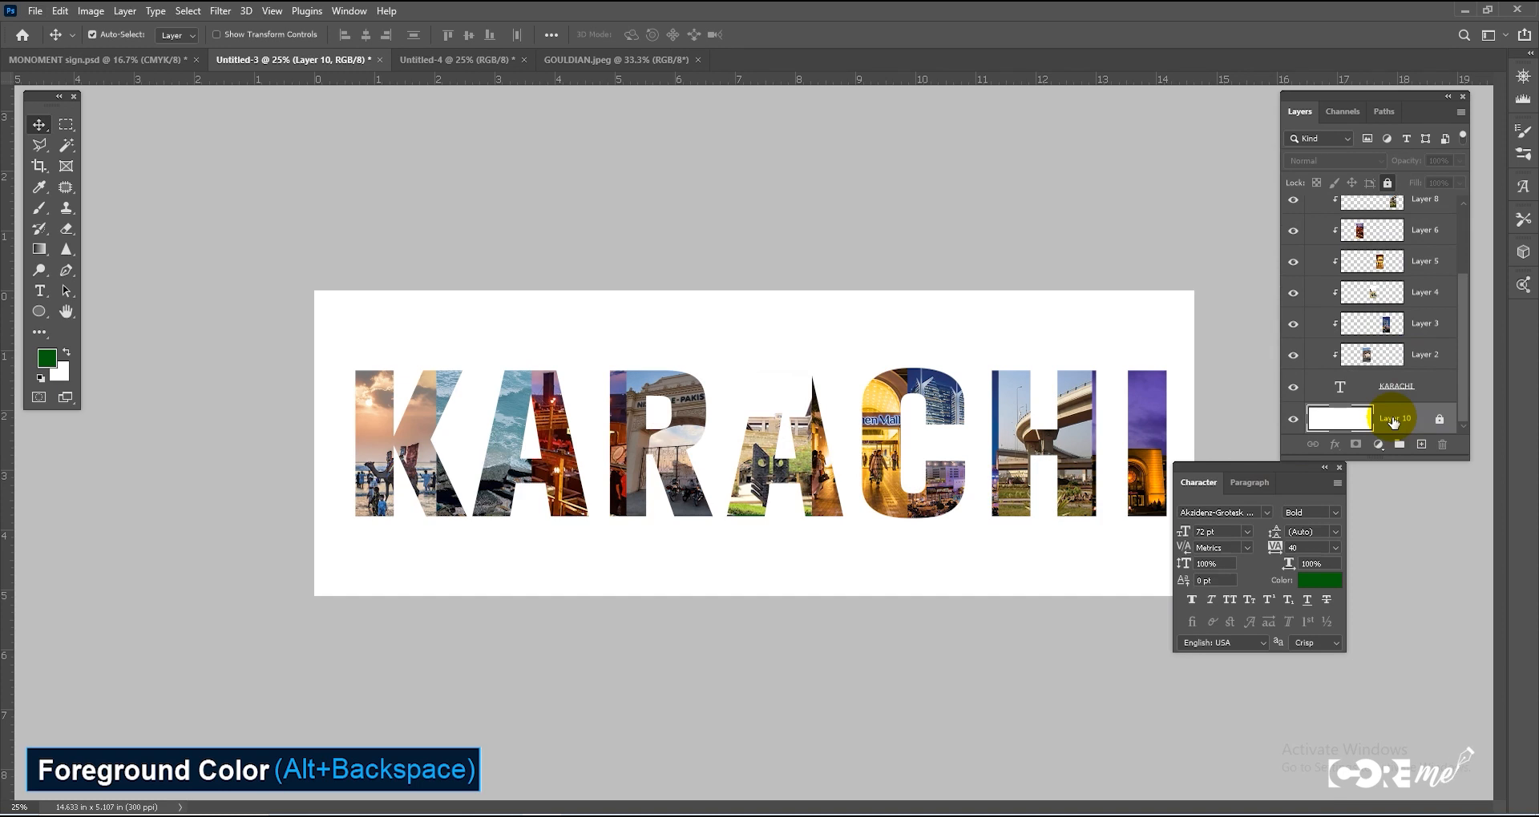
key("alt+BackSpace")
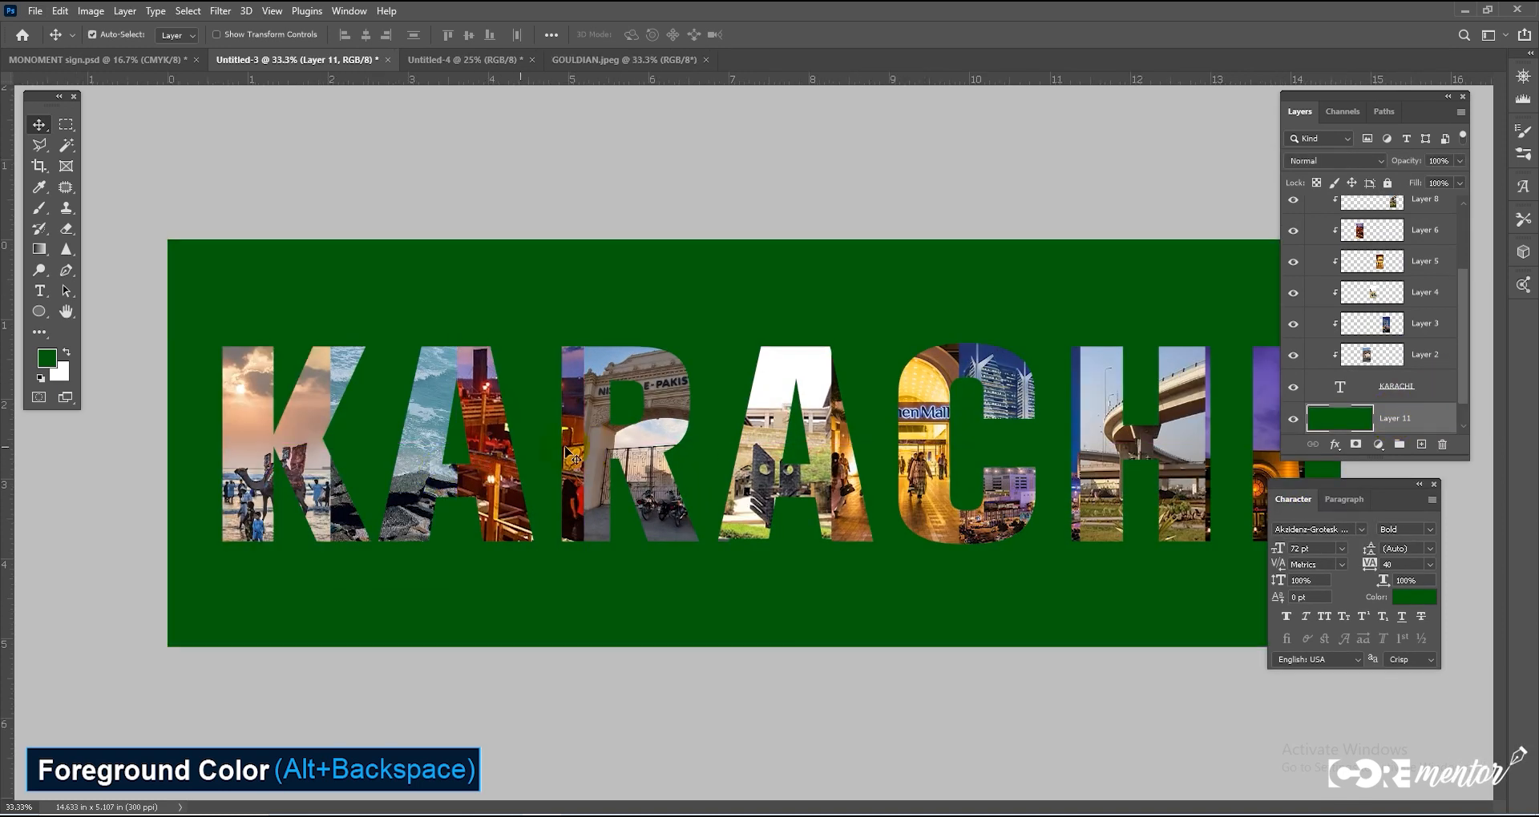
Step: Enlarge the beach camel photo to about 130% and position it inside the letter K
left_click(295, 443)
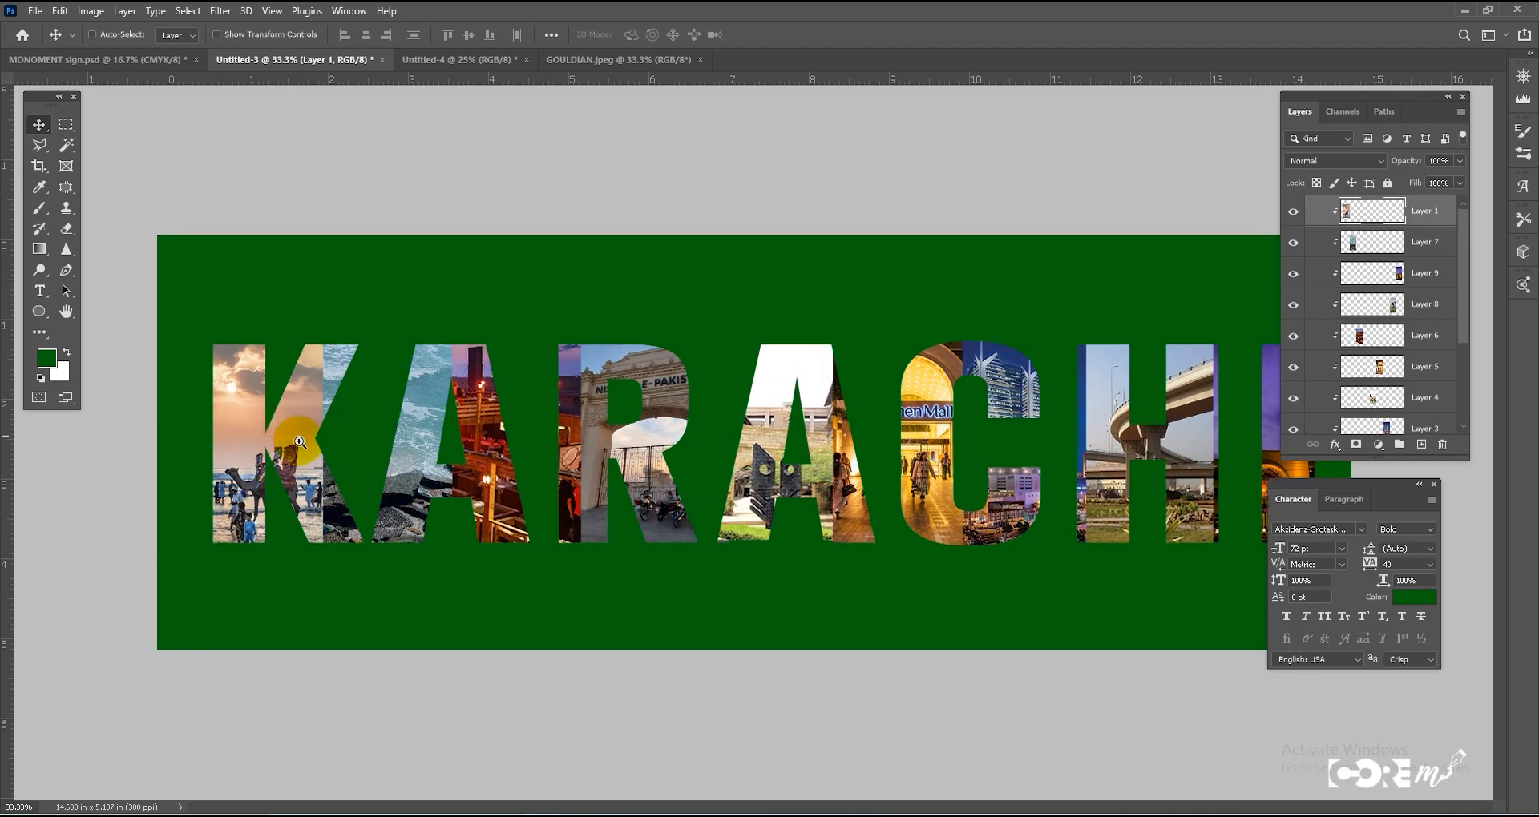
scroll(300, 431, "up", 1)
left_click_drag(298, 449, 303, 463)
key("ctrl+t")
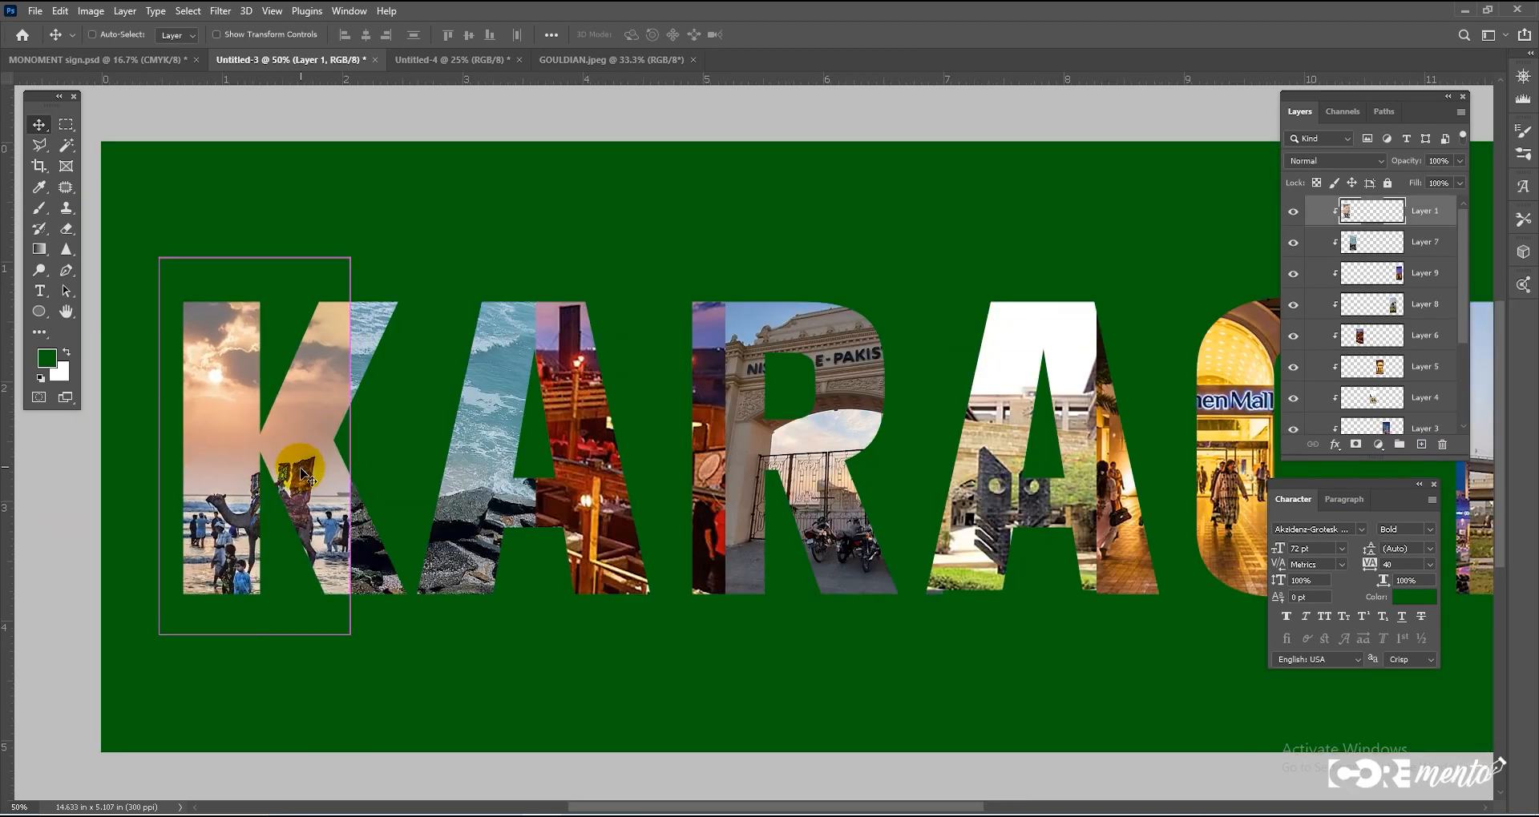
left_click_drag(350, 635, 358, 604)
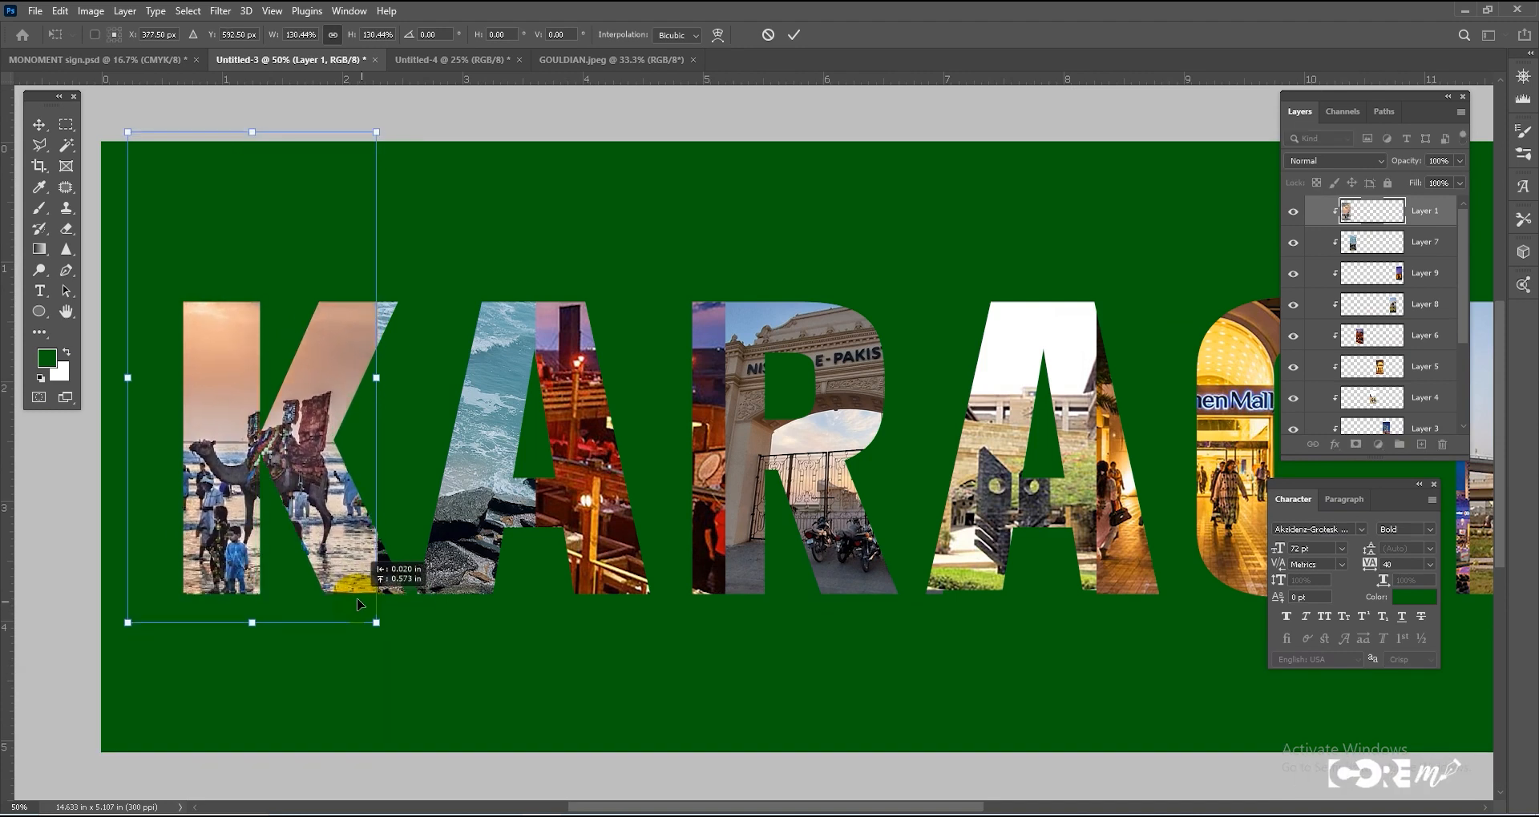
key("Return")
Step: Reposition the sea and restaurant photos in the first A and the Nishan-e-Pakistan gate photo in the R
left_click_drag(455, 525, 544, 557)
left_click_drag(489, 513, 447, 512)
left_click_drag(590, 534, 576, 532)
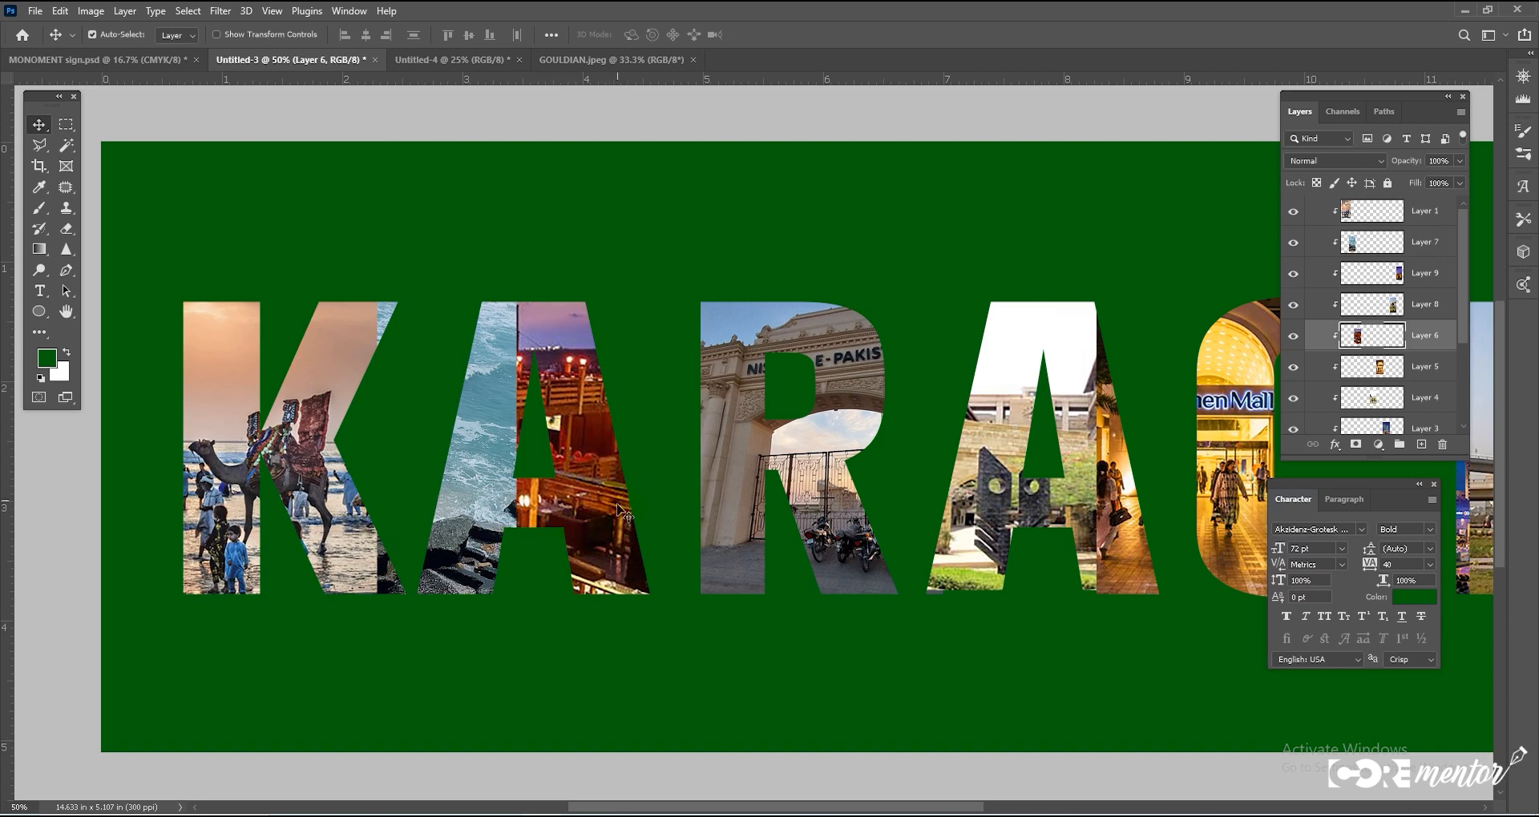
left_click_drag(733, 498, 708, 483)
left_click_drag(744, 539, 706, 532)
Step: Enlarge the black sculpture photo on Layer 4 and position it to fill the second A
left_click_drag(973, 556, 958, 536)
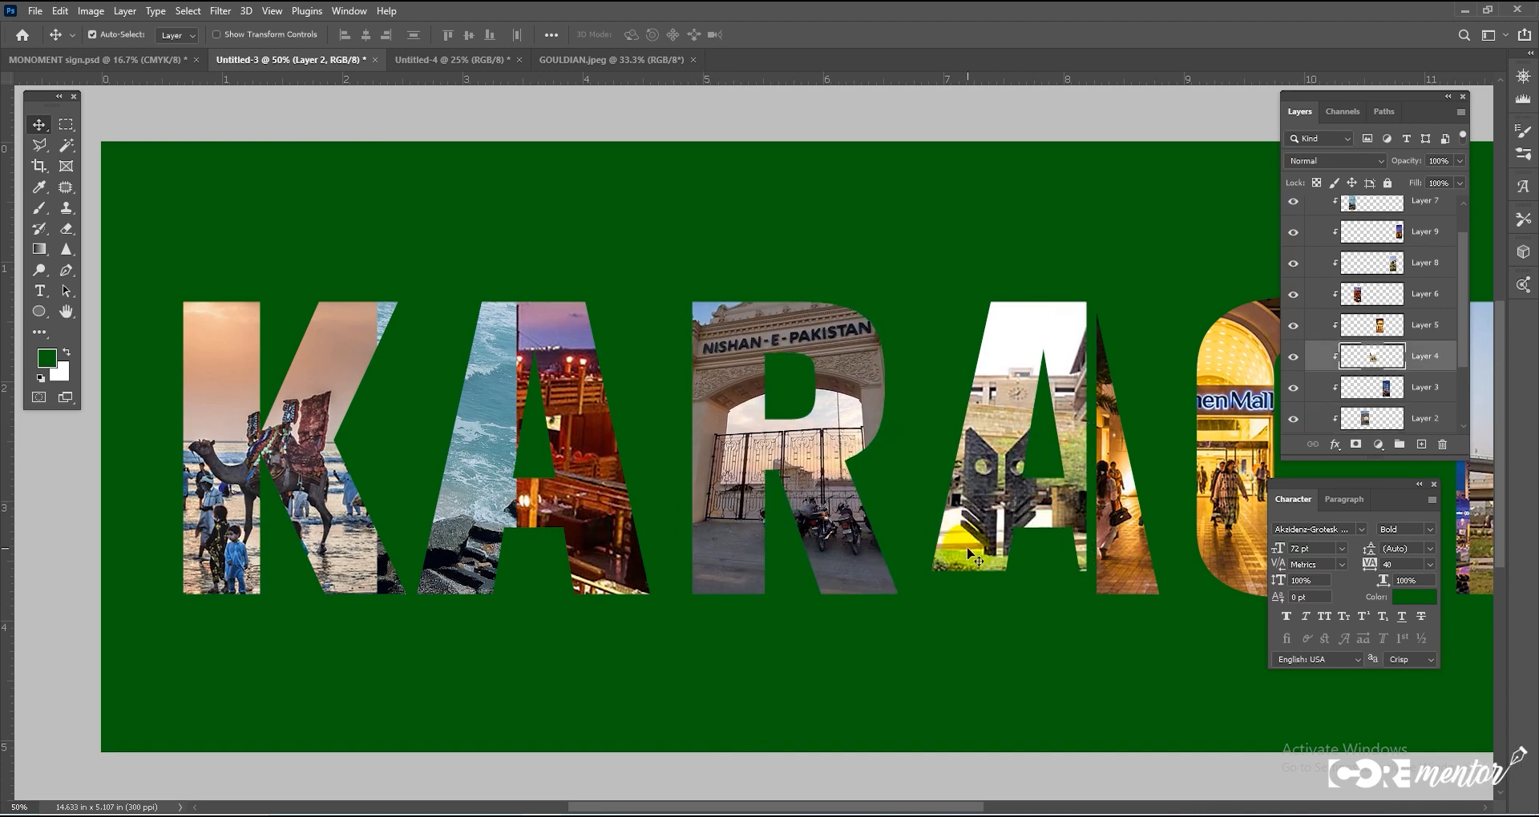
key("ctrl+t")
left_click_drag(1085, 571, 1124, 628)
left_click_drag(1074, 513, 1117, 479)
key("Return")
Step: Shift the tower photo to the right, and enlarge and position the Dolmen Mall photo inside the letter C
left_click_drag(1117, 568, 781, 549)
left_click_drag(803, 545, 836, 540)
left_click(1008, 507)
left_click_drag(1014, 507, 1047, 506)
left_click_drag(940, 550, 960, 525)
key("ctrl+t")
left_click_drag(993, 584, 1009, 632, "alt")
left_click_drag(941, 595, 979, 573)
key("Return")
Step: Move the tower photo into the H, and enlarge the purple-sky building photo to about 149% and fit it inside the I
left_click_drag(1106, 542, 884, 517)
left_click_drag(792, 531, 917, 519)
left_click_drag(1060, 581, 1190, 666)
key("ctrl+t")
left_click_drag(1069, 569, 1084, 486)
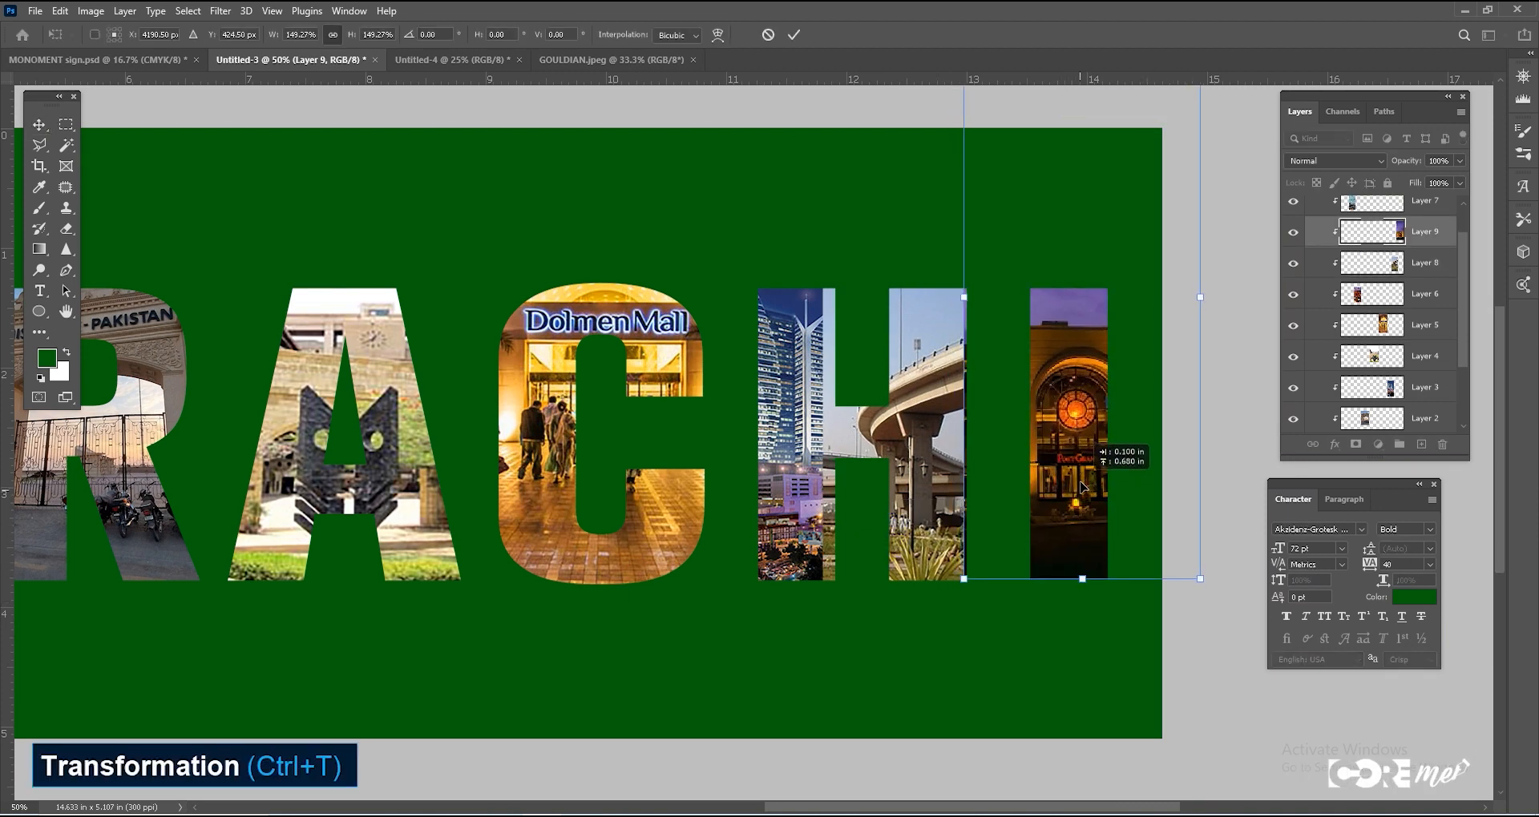
key("Return")
left_click(789, 505, "alt")
left_click(790, 506, "alt")
left_click(790, 506, "alt")
left_click(790, 506, "alt")
left_click(790, 506, "ctrl")
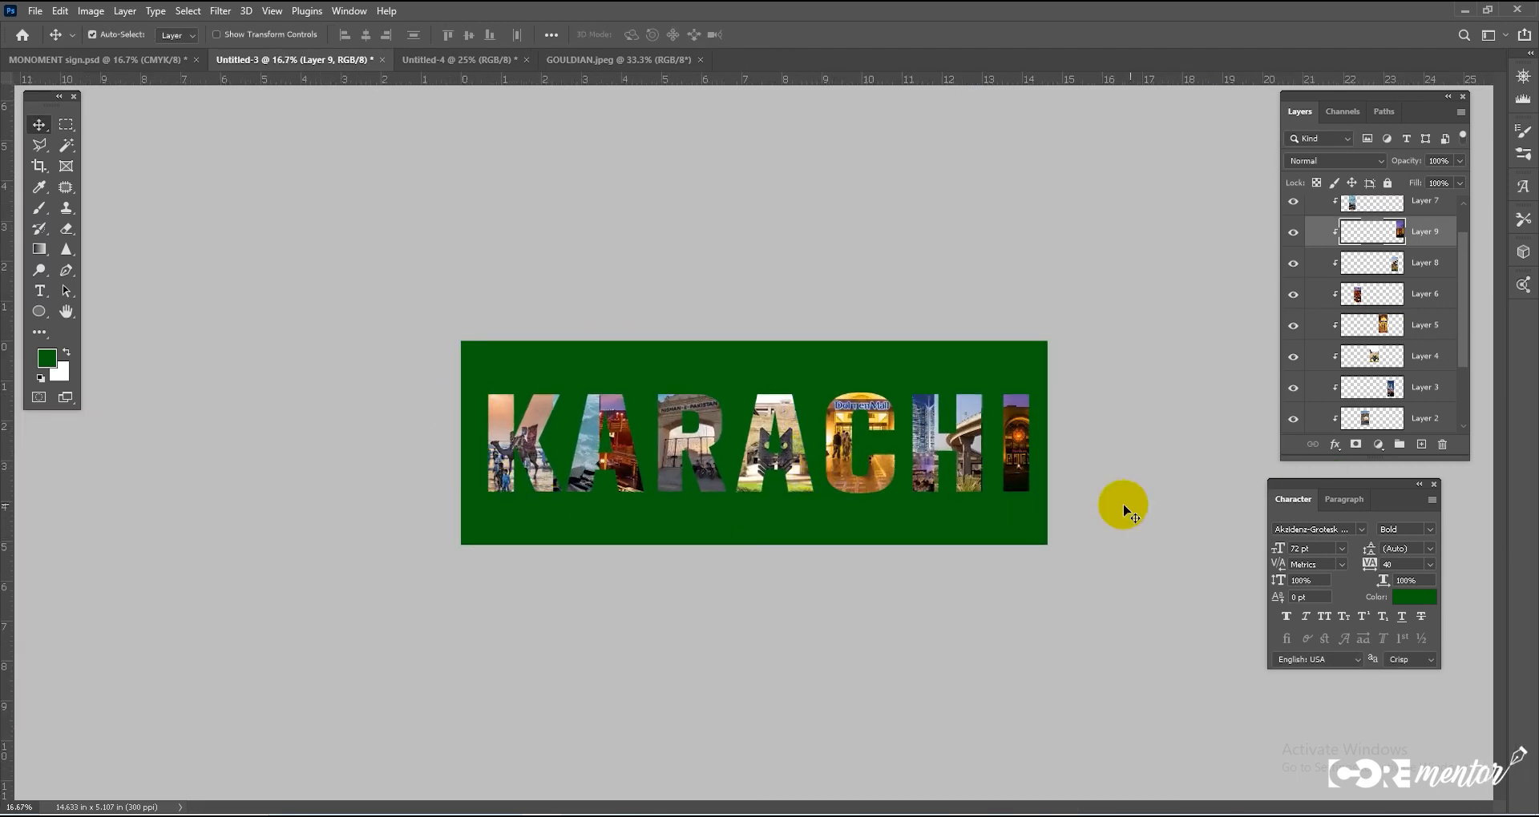